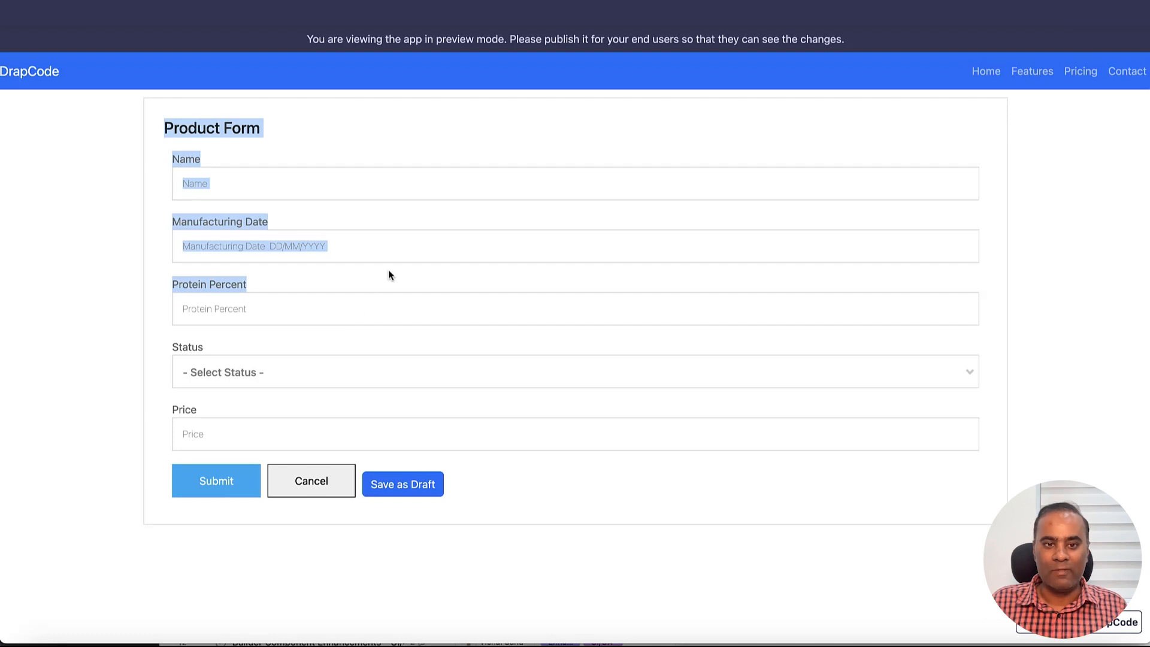
Inspect the Manufacturing Date field on the form and its column in the Product data
{"action": "left_click", "coordinate": [388, 275]}
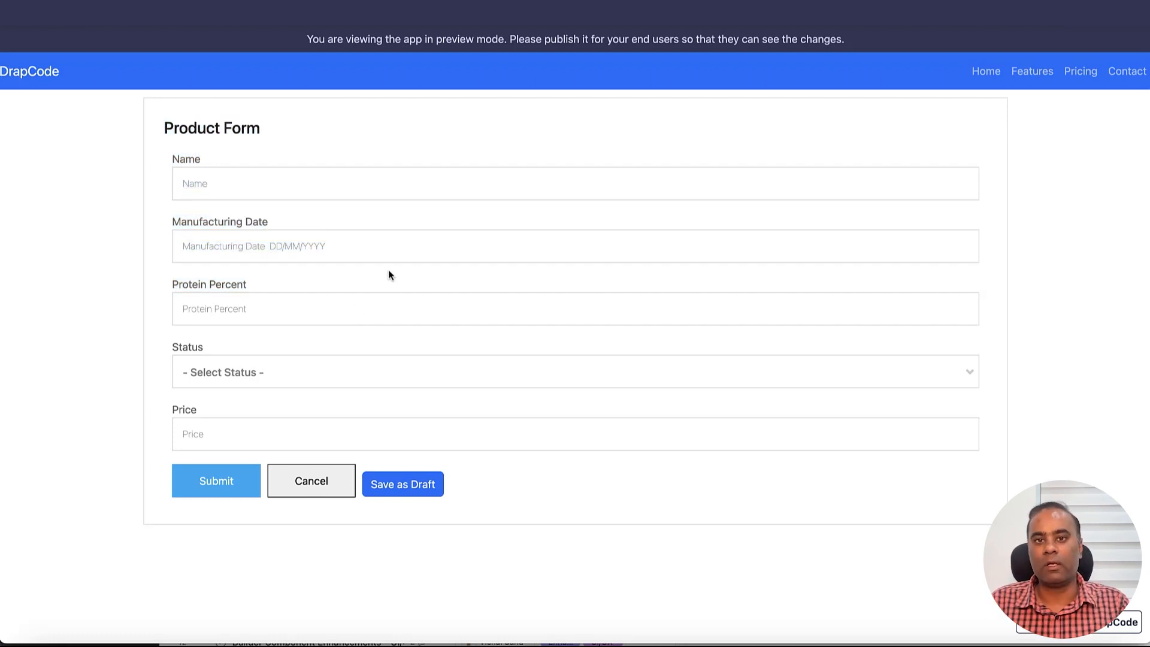
{"action": "left_click", "coordinate": [516, 246]}
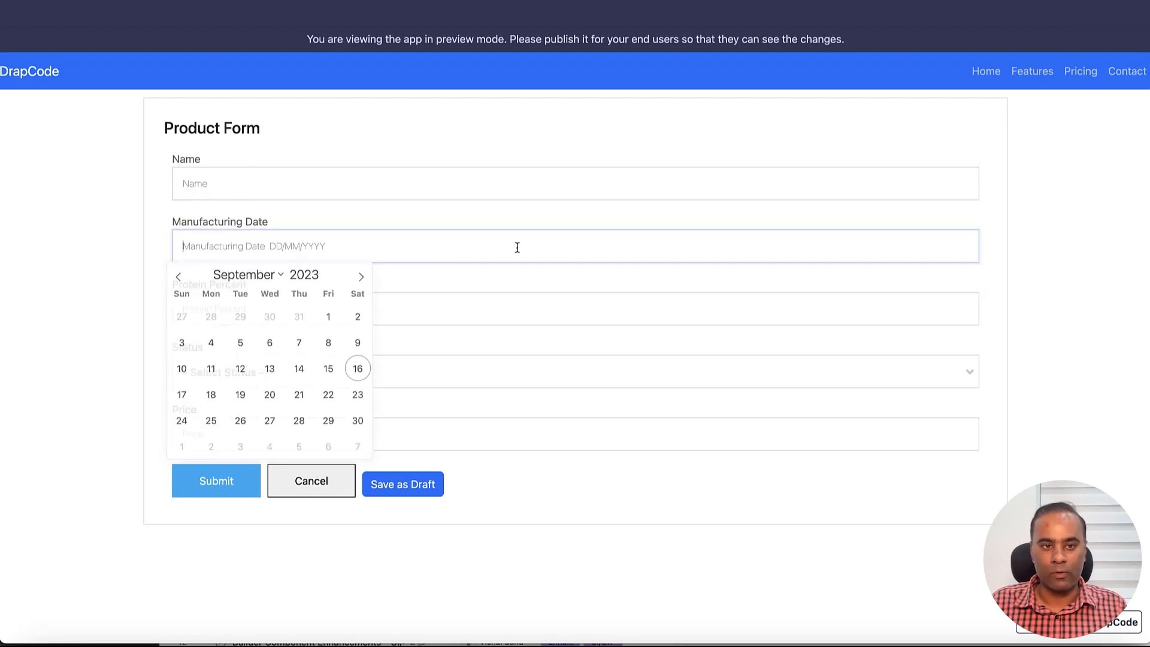
{"action": "left_click", "coordinate": [520, 227]}
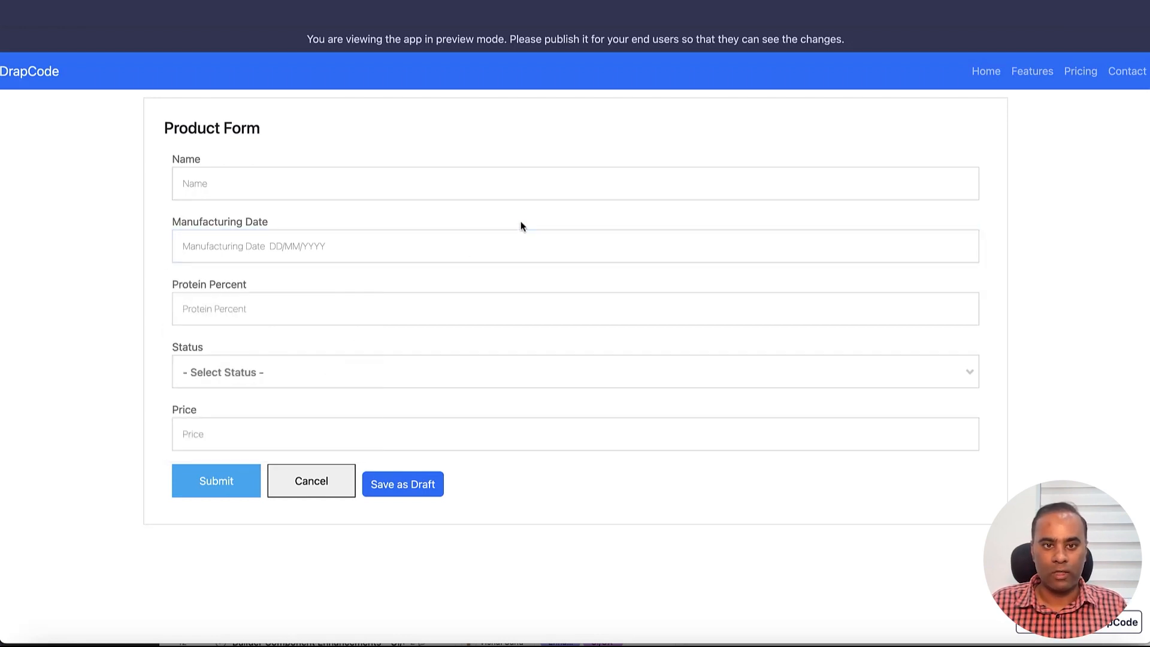
{"action": "key", "text": "ctrl+Tab"}
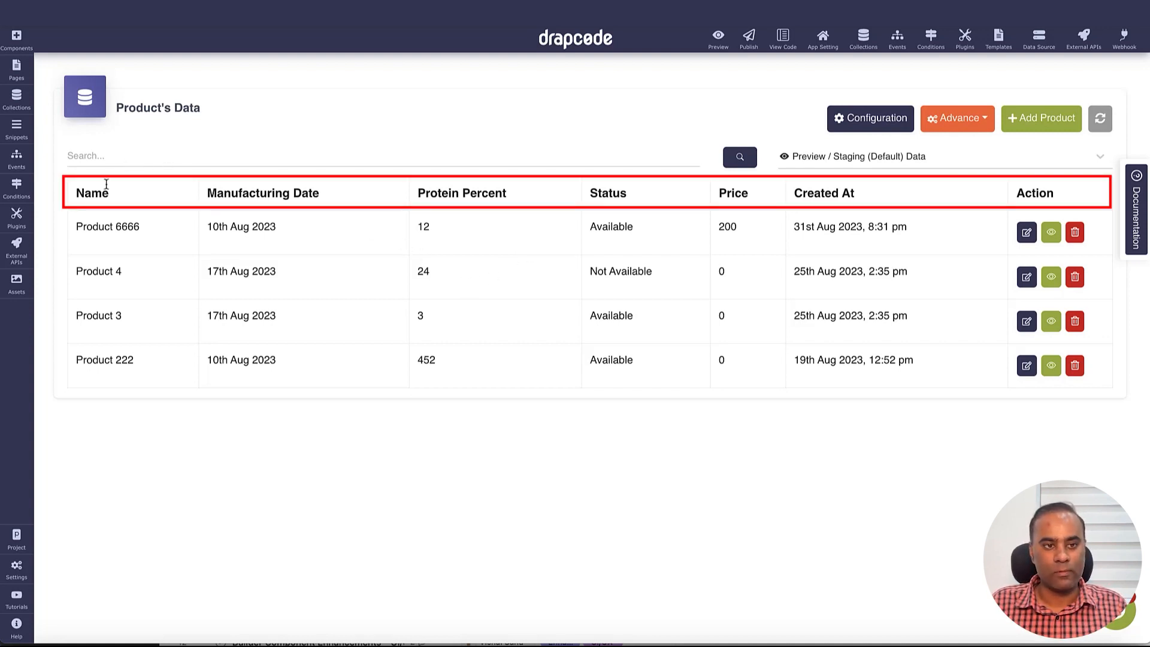
{"action": "double_click", "coordinate": [277, 194]}
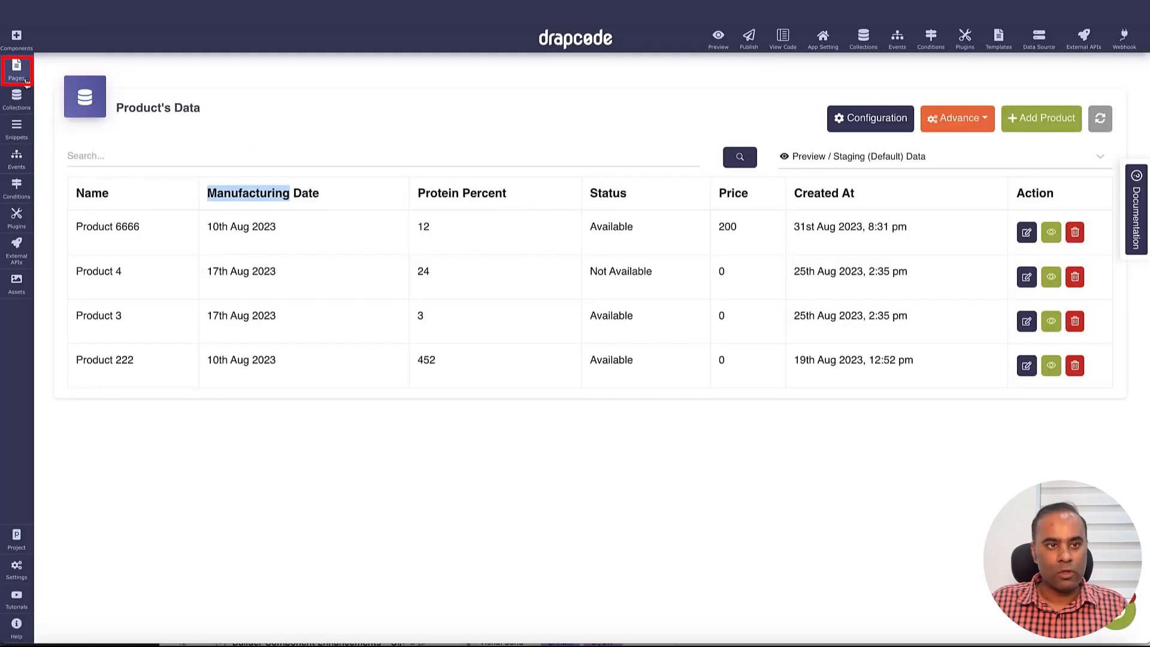
Create a new public page named Clone Product
{"action": "left_click", "coordinate": [16, 67]}
{"action": "left_click", "coordinate": [209, 75]}
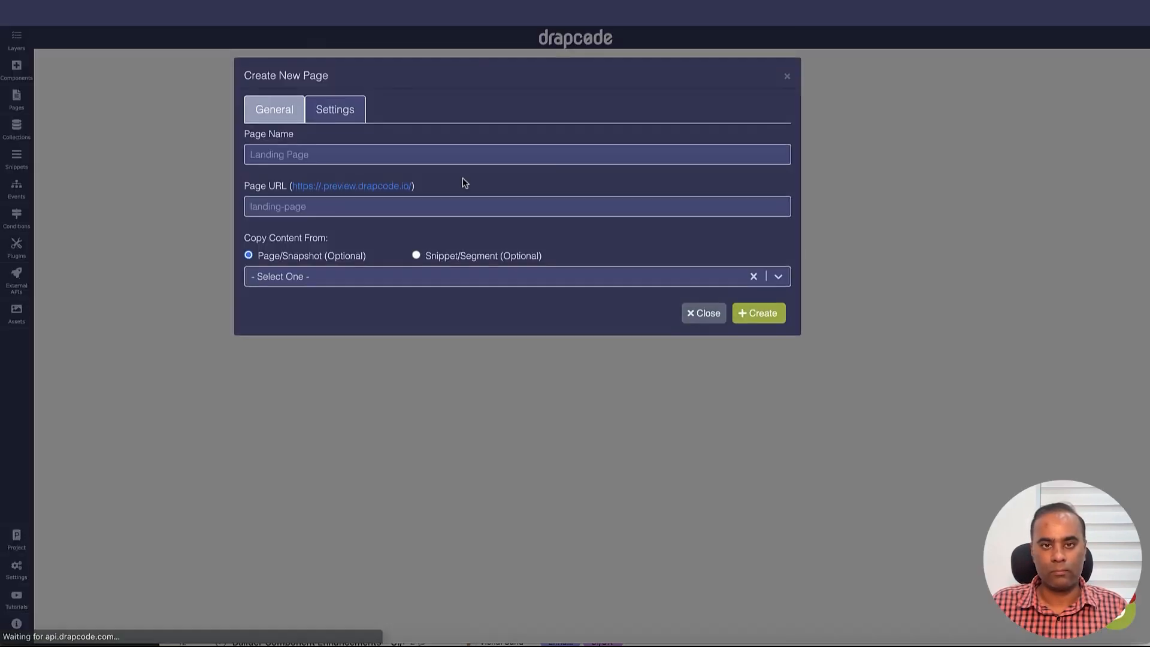
{"action": "left_click", "coordinate": [443, 153]}
{"action": "type", "text": "Clone"}
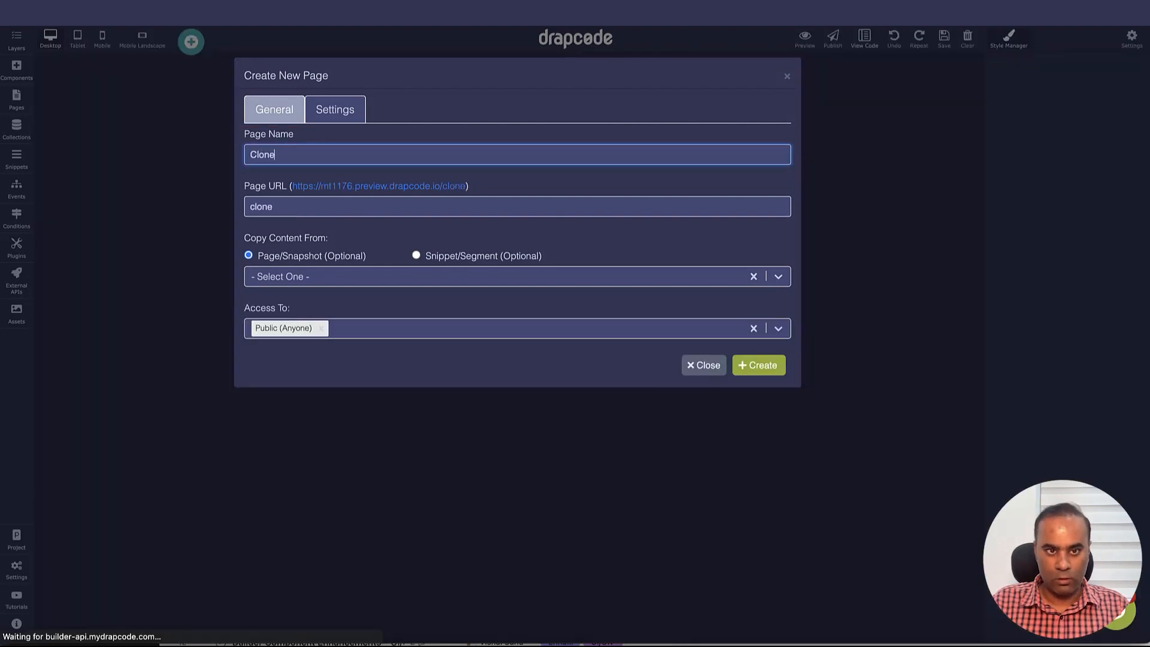
{"action": "type", "text": " Product"}
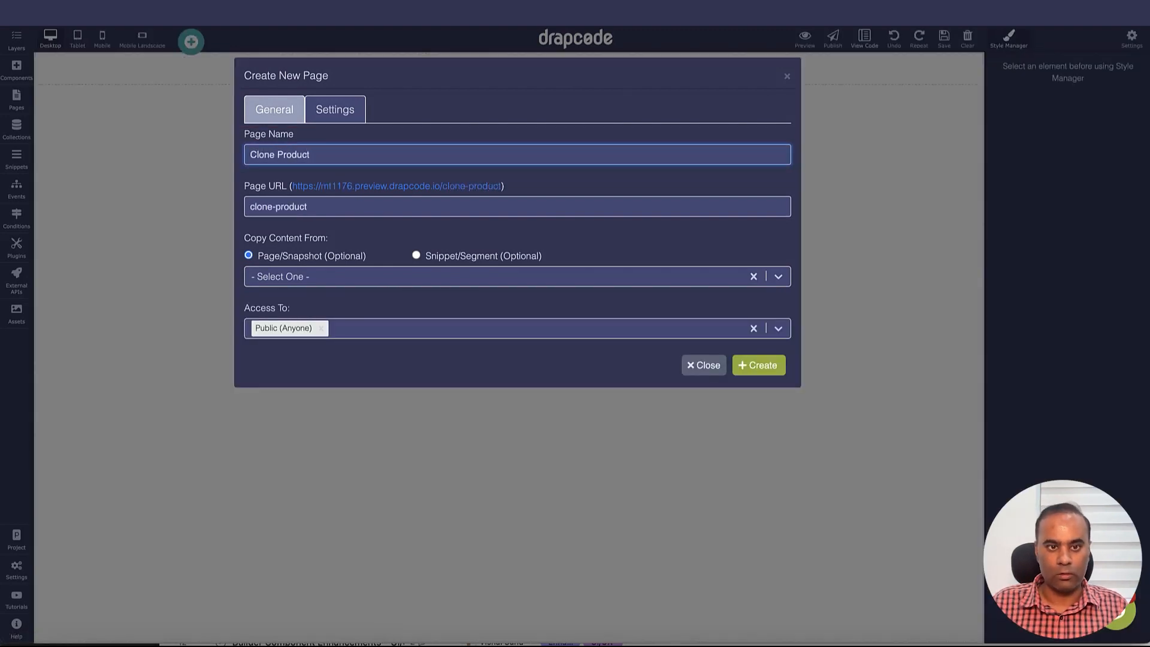
{"action": "left_click", "coordinate": [390, 330]}
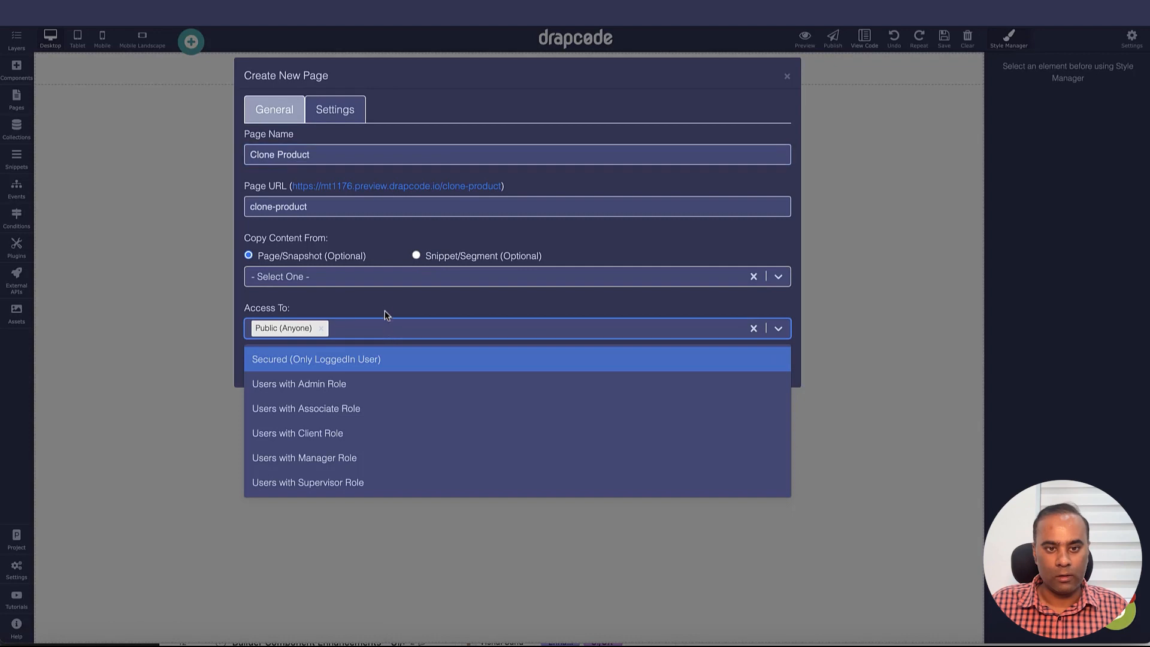
{"action": "left_click", "coordinate": [388, 308]}
{"action": "left_click", "coordinate": [758, 365]}
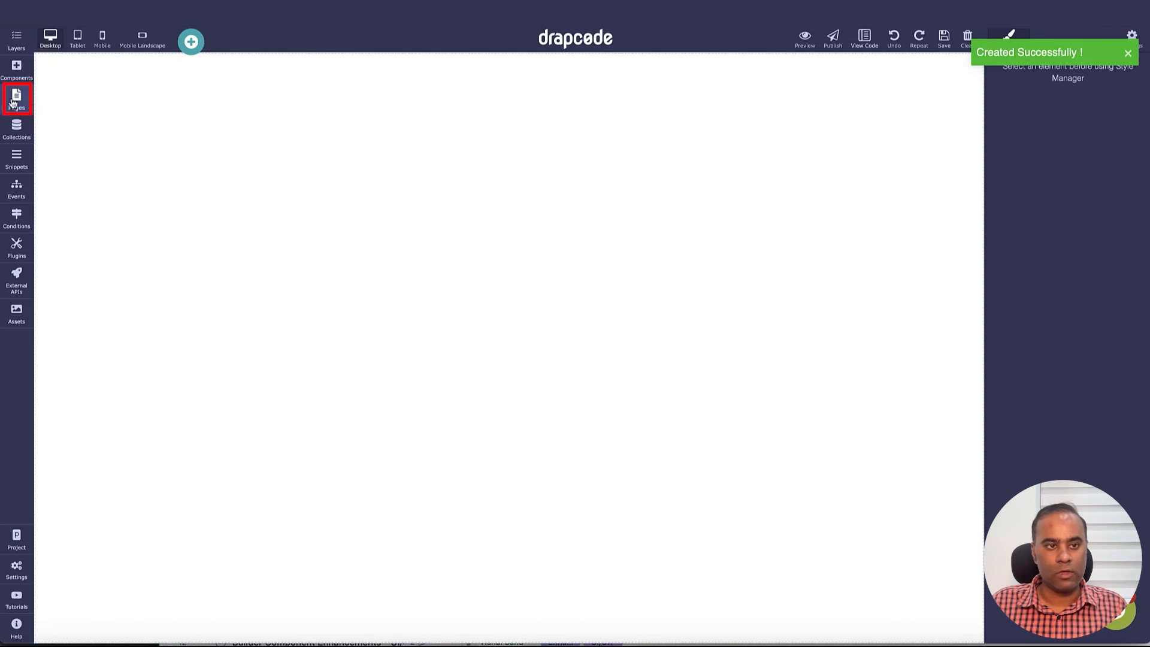
Set the Clone Product page's Bind Collection to Product and update its settings
{"action": "left_click", "coordinate": [13, 102]}
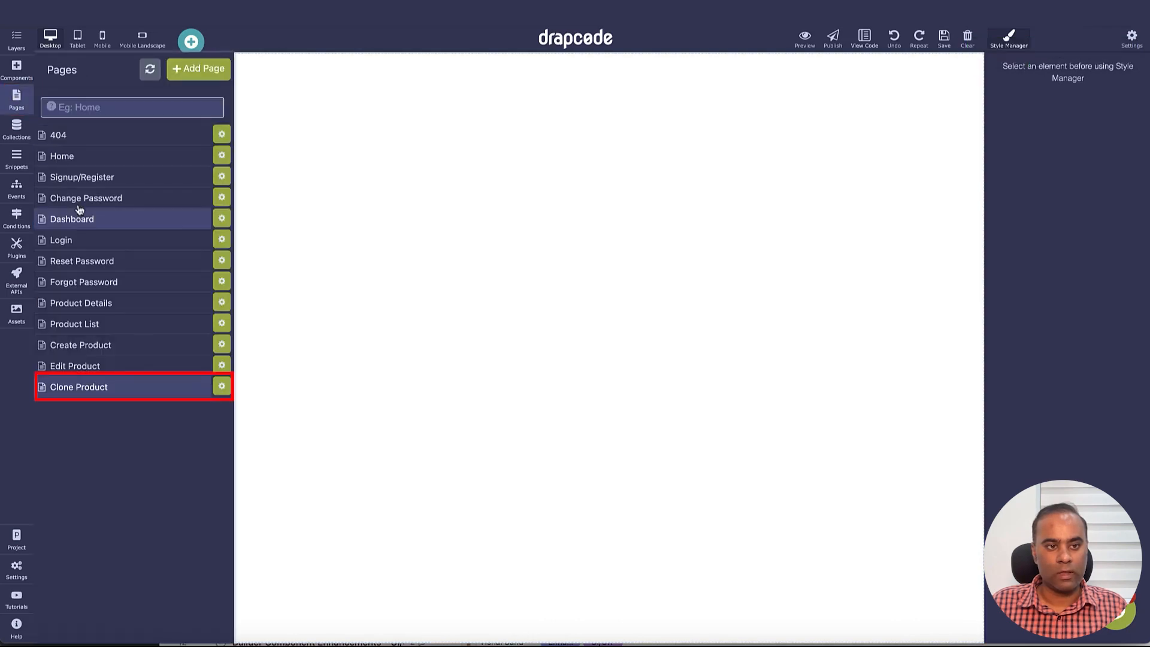
{"action": "left_click", "coordinate": [222, 387]}
{"action": "left_click", "coordinate": [335, 110]}
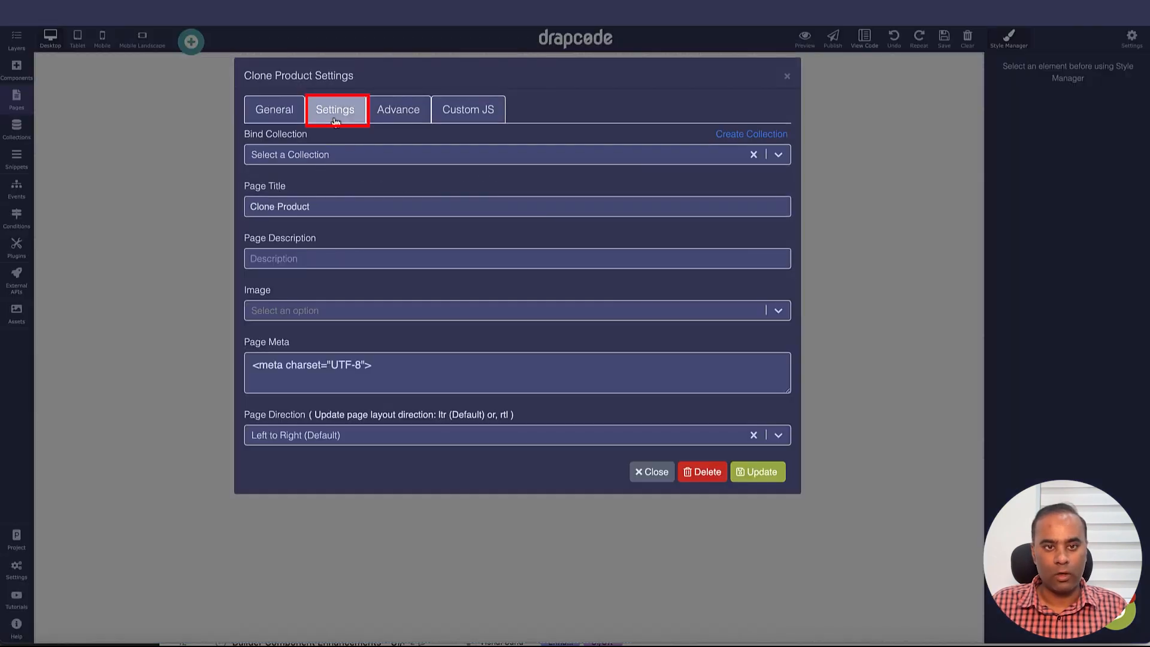
{"action": "left_click", "coordinate": [342, 156]}
{"action": "left_click", "coordinate": [330, 234]}
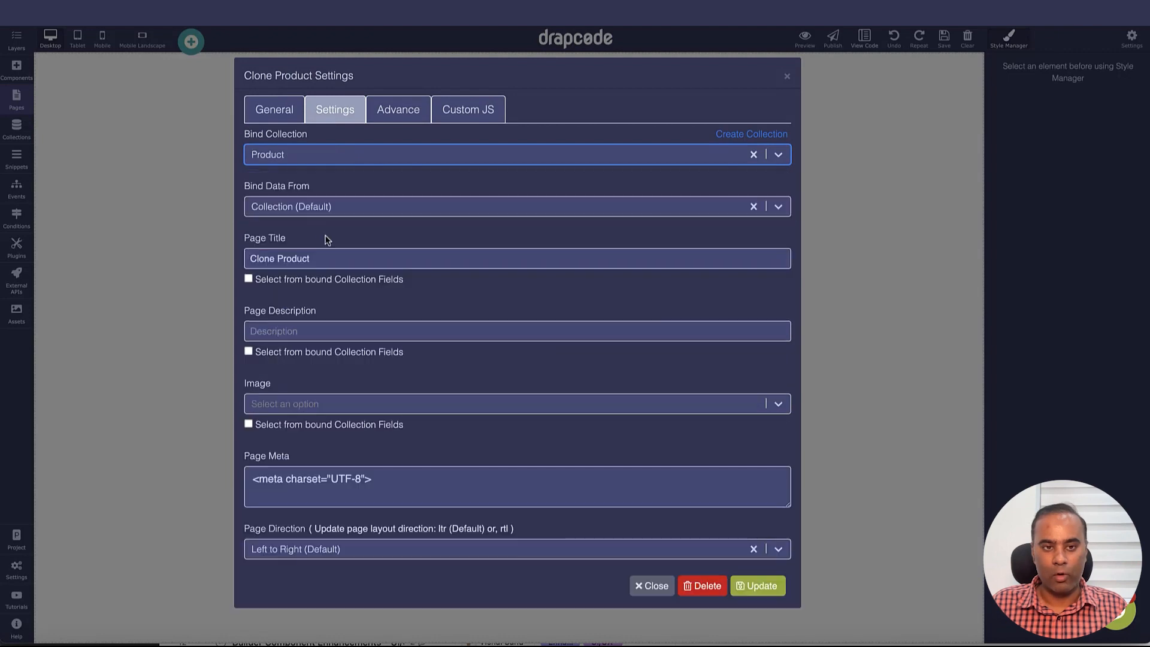
{"action": "left_click", "coordinate": [439, 183]}
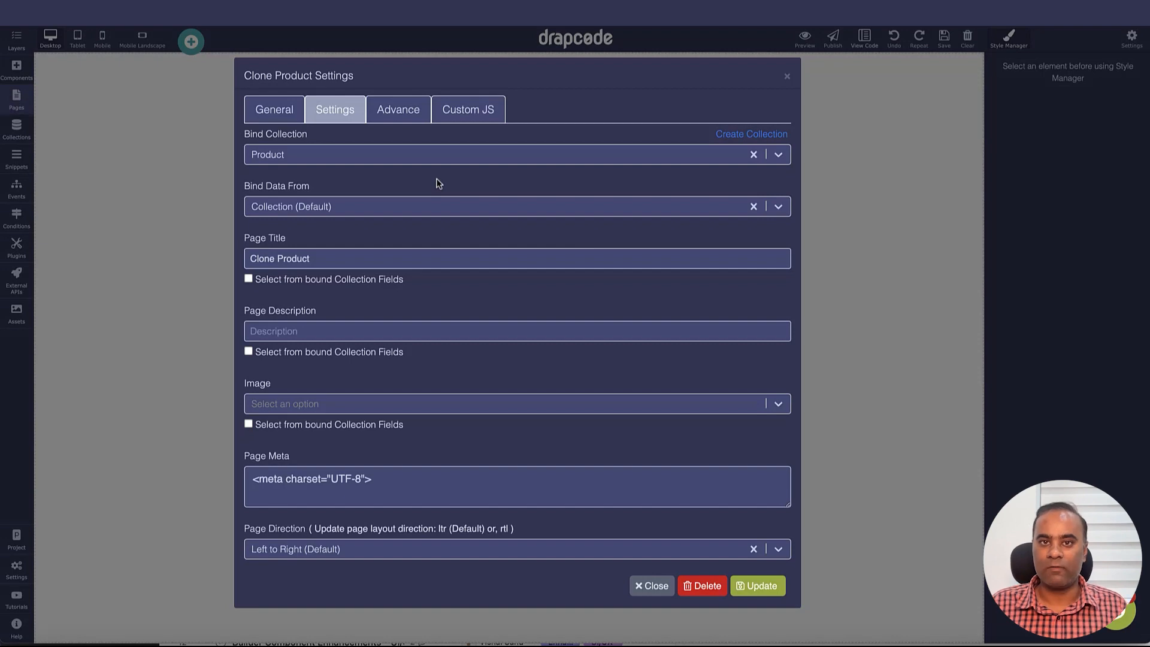
{"action": "left_click", "coordinate": [758, 577]}
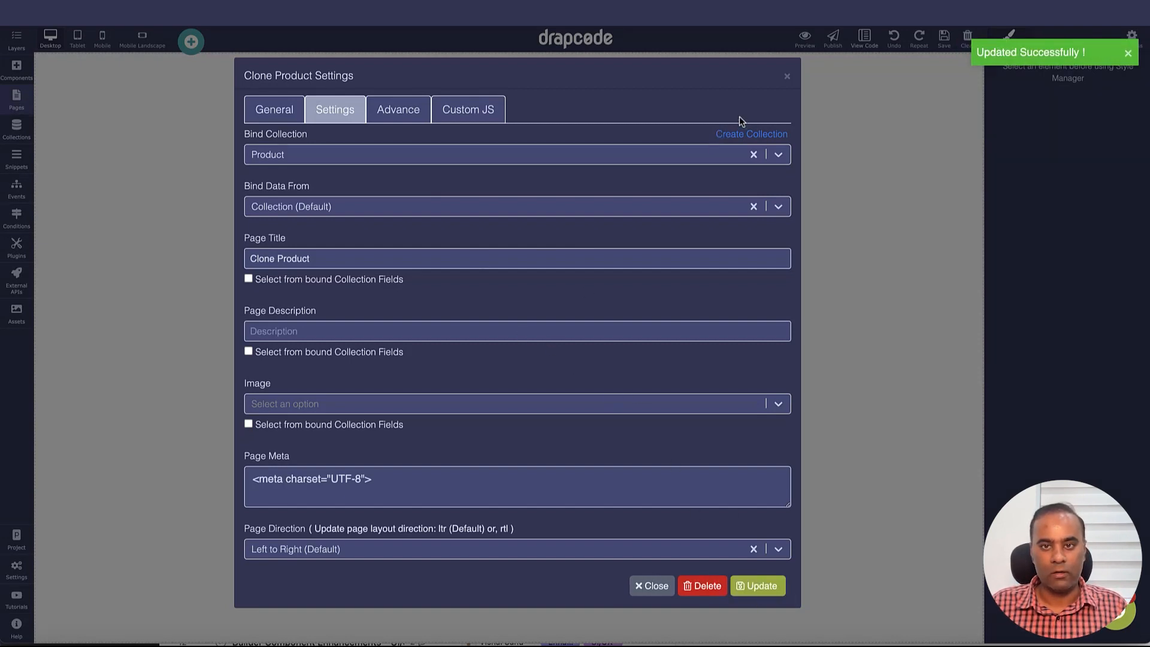
{"action": "left_click", "coordinate": [788, 78]}
{"action": "left_click", "coordinate": [16, 67]}
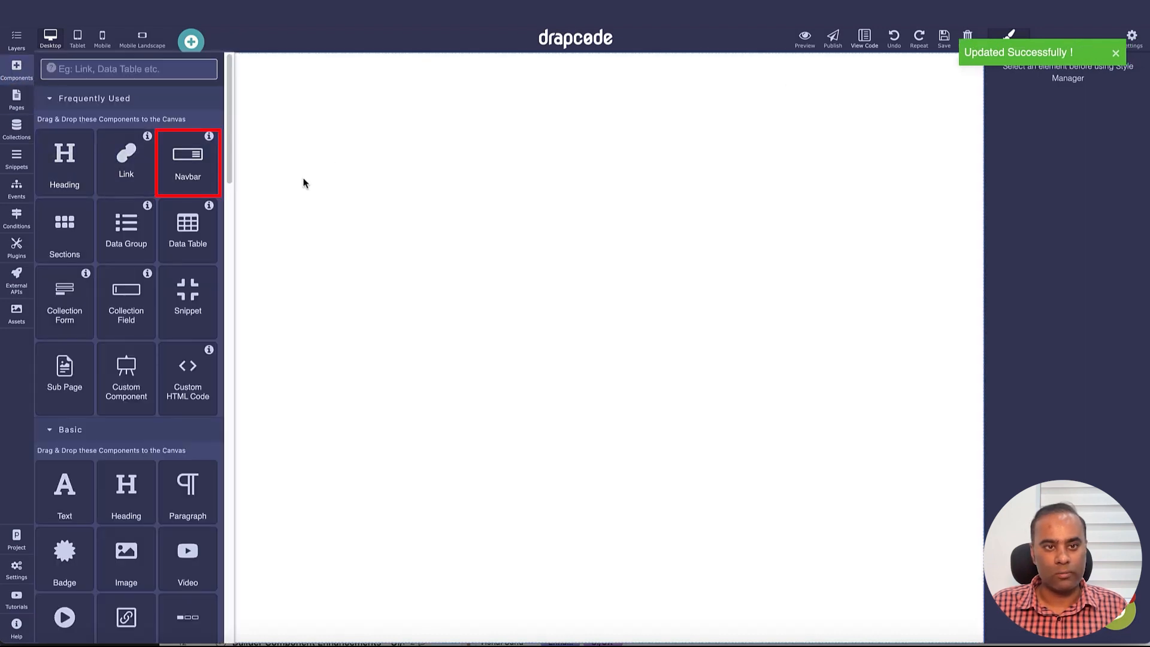
Add a navbar and a blank one-column section to the Clone Product page
{"action": "left_click_drag", "start_coordinate": [174, 160], "coordinate": [309, 189]}
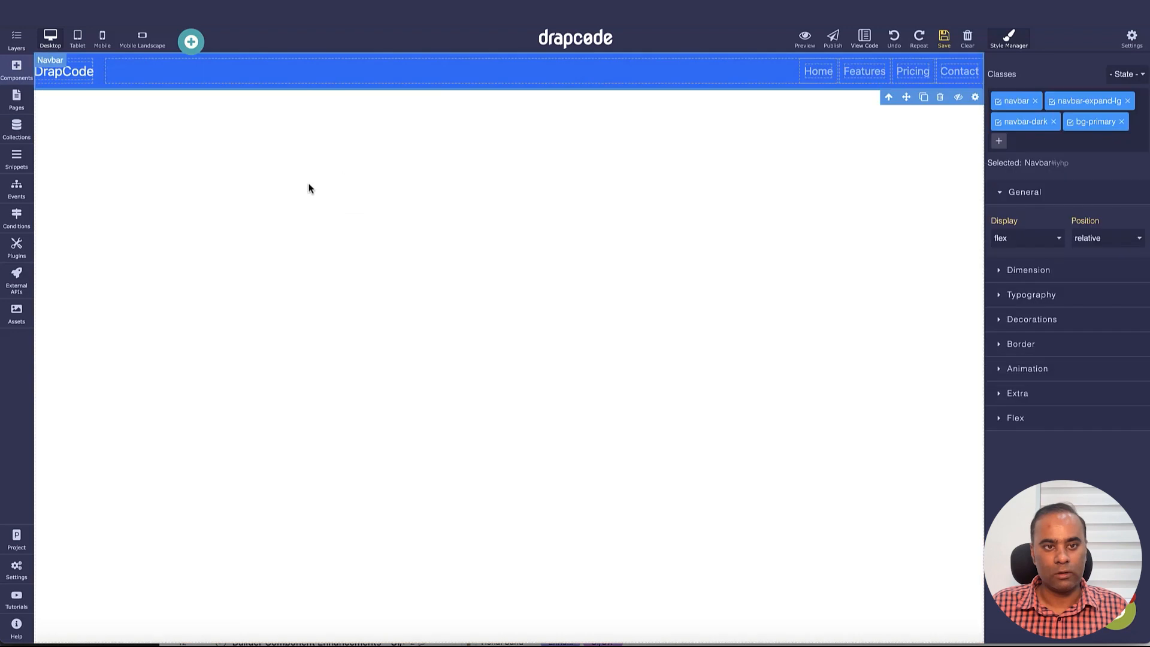
{"action": "left_click", "coordinate": [17, 71]}
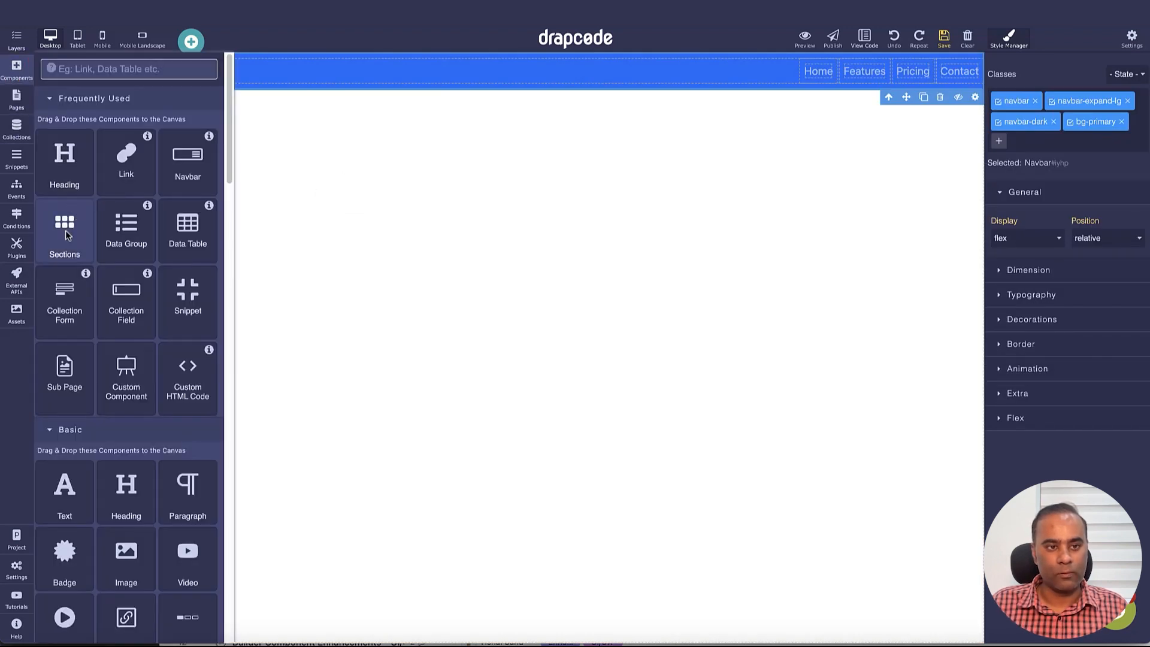
{"action": "left_click_drag", "start_coordinate": [77, 240], "coordinate": [335, 307]}
{"action": "left_click", "coordinate": [219, 156]}
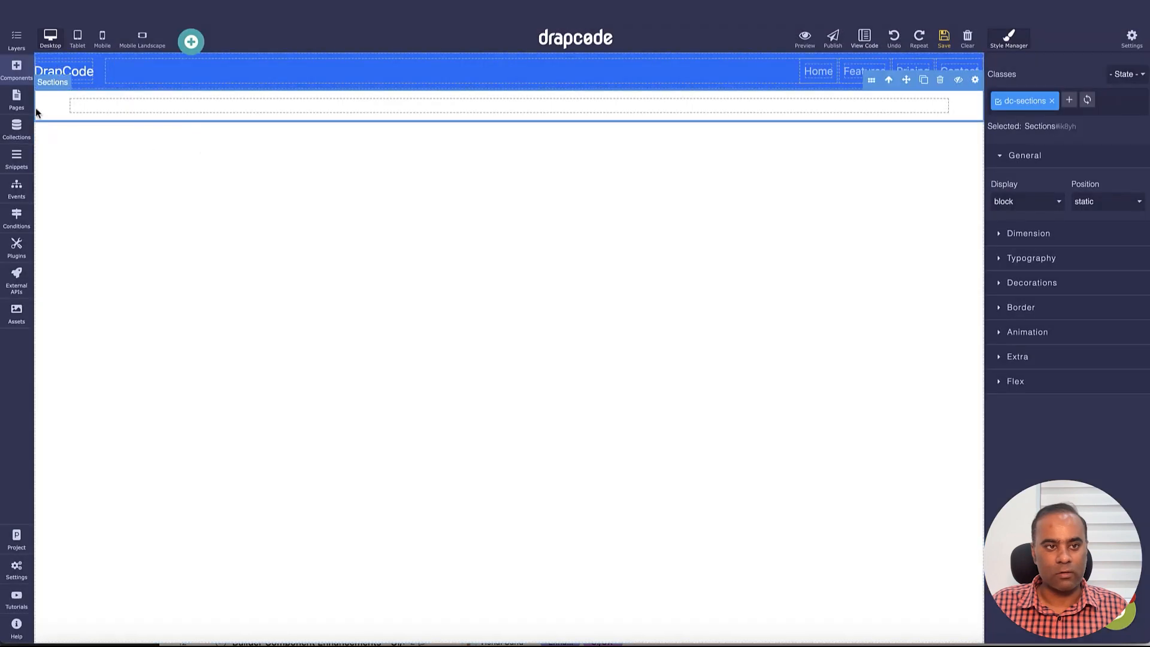
{"action": "left_click", "coordinate": [18, 101]}
Place a Collection Form in the new section, based on the Product collection
{"action": "left_click", "coordinate": [16, 68]}
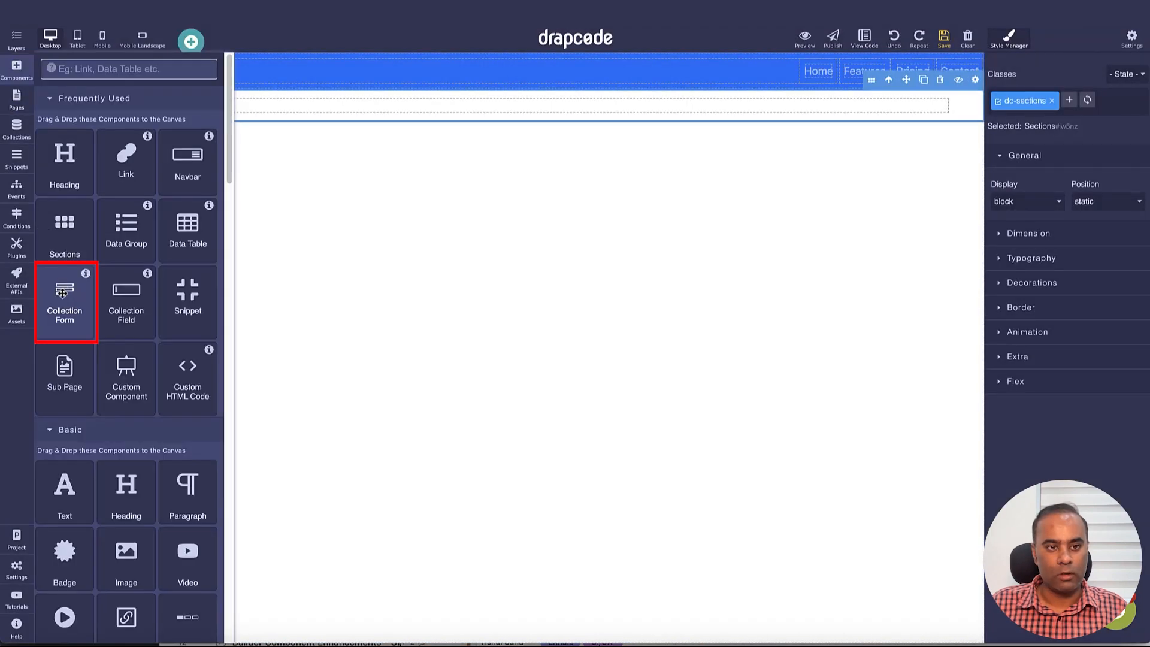
{"action": "left_click_drag", "start_coordinate": [61, 307], "coordinate": [447, 113]}
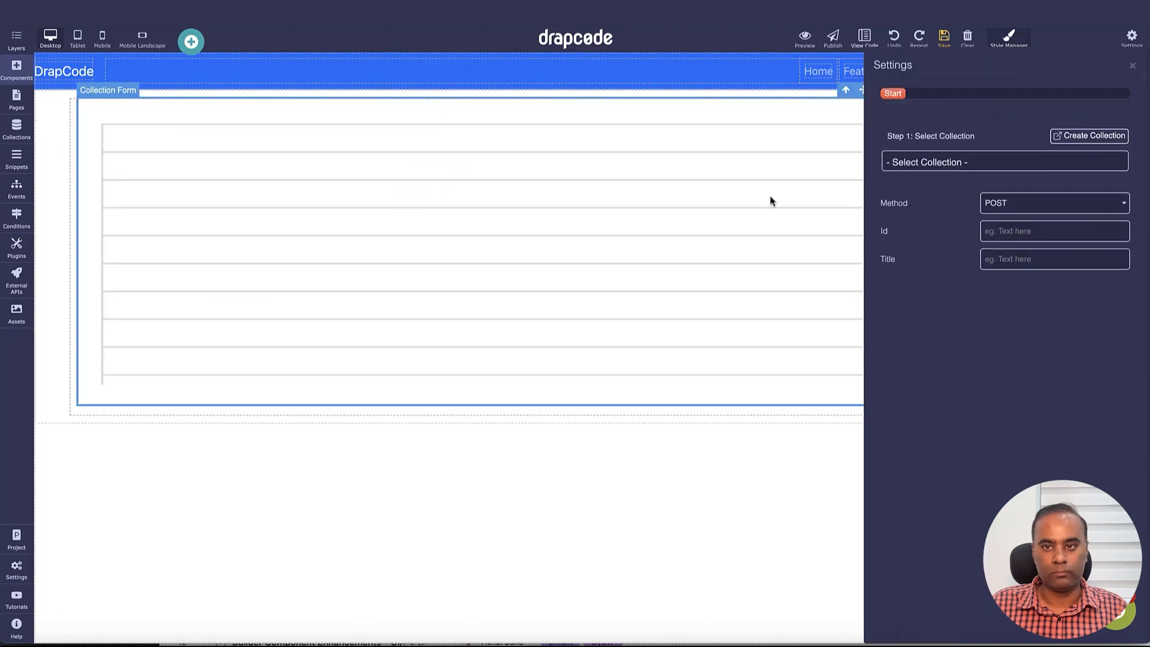
{"action": "left_click", "coordinate": [962, 162]}
{"action": "left_click", "coordinate": [953, 192]}
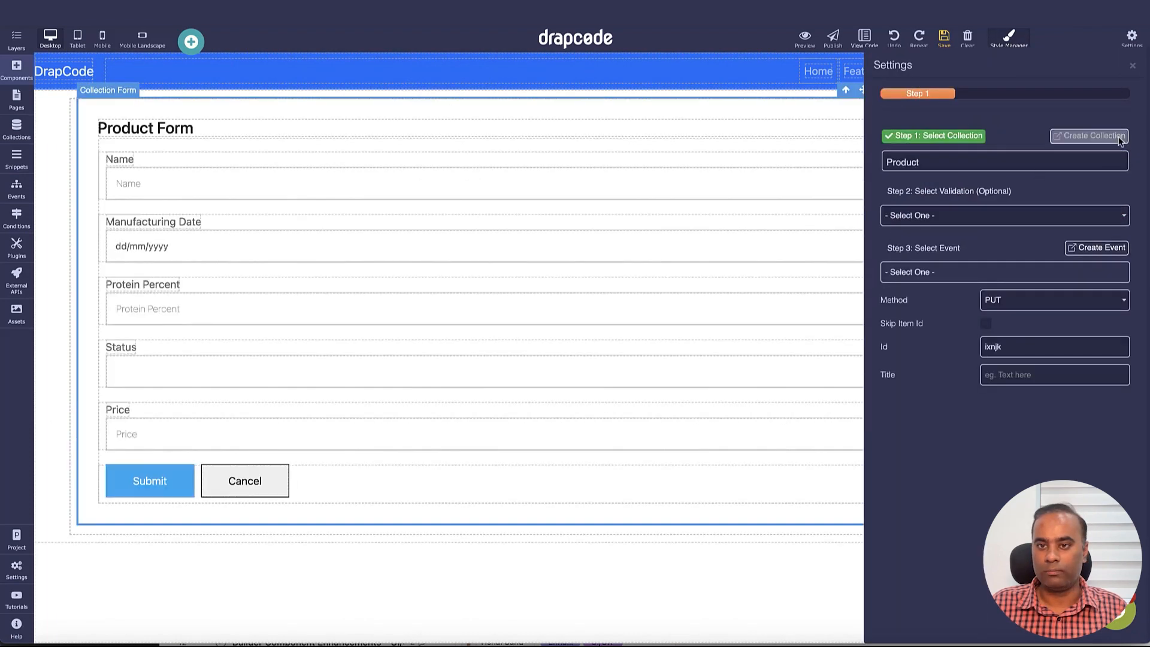
{"action": "left_click", "coordinate": [1132, 65]}
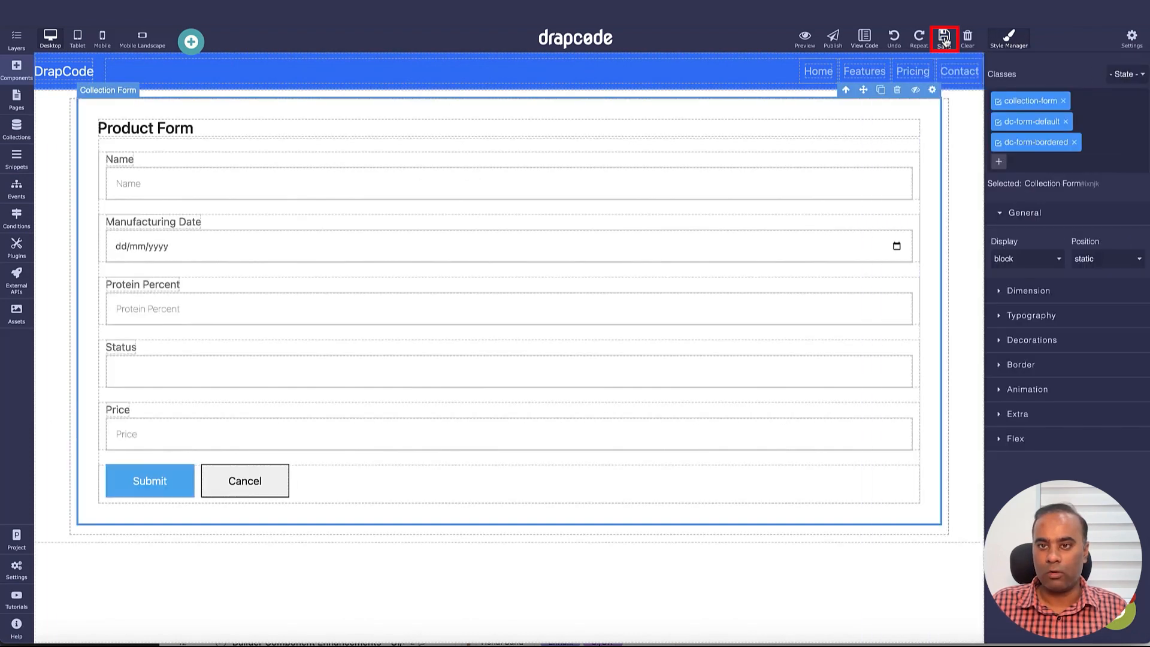
Create a new event named Save New Cloned Product
{"action": "left_click", "coordinate": [30, 200]}
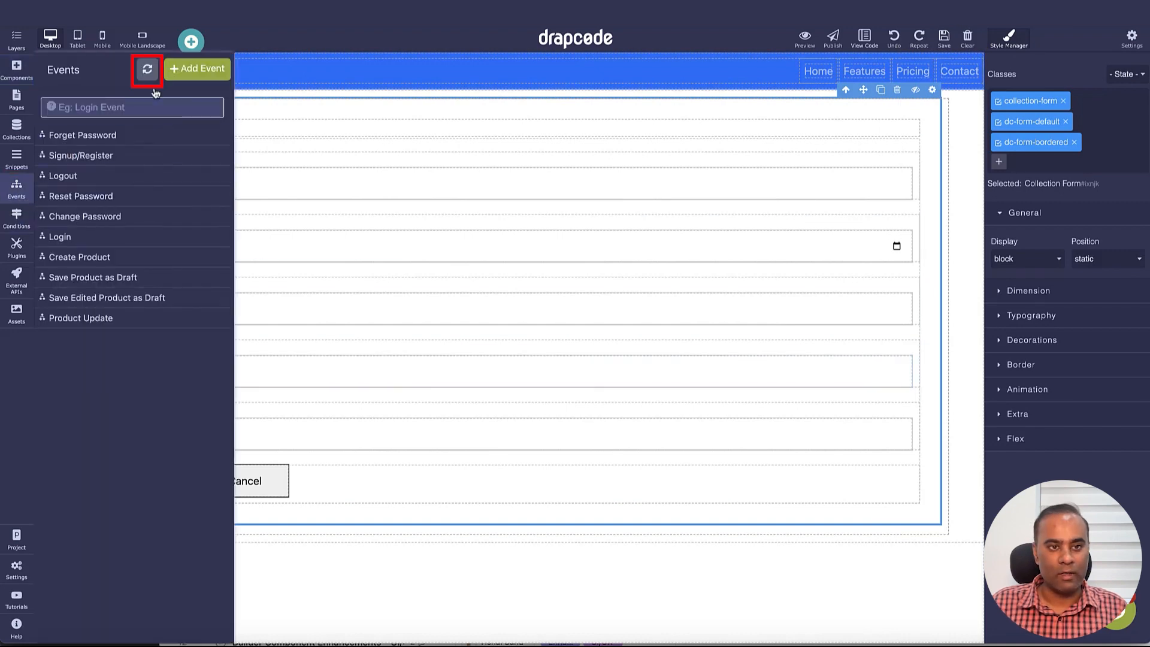
{"action": "left_click", "coordinate": [148, 70]}
{"action": "left_click", "coordinate": [190, 70]}
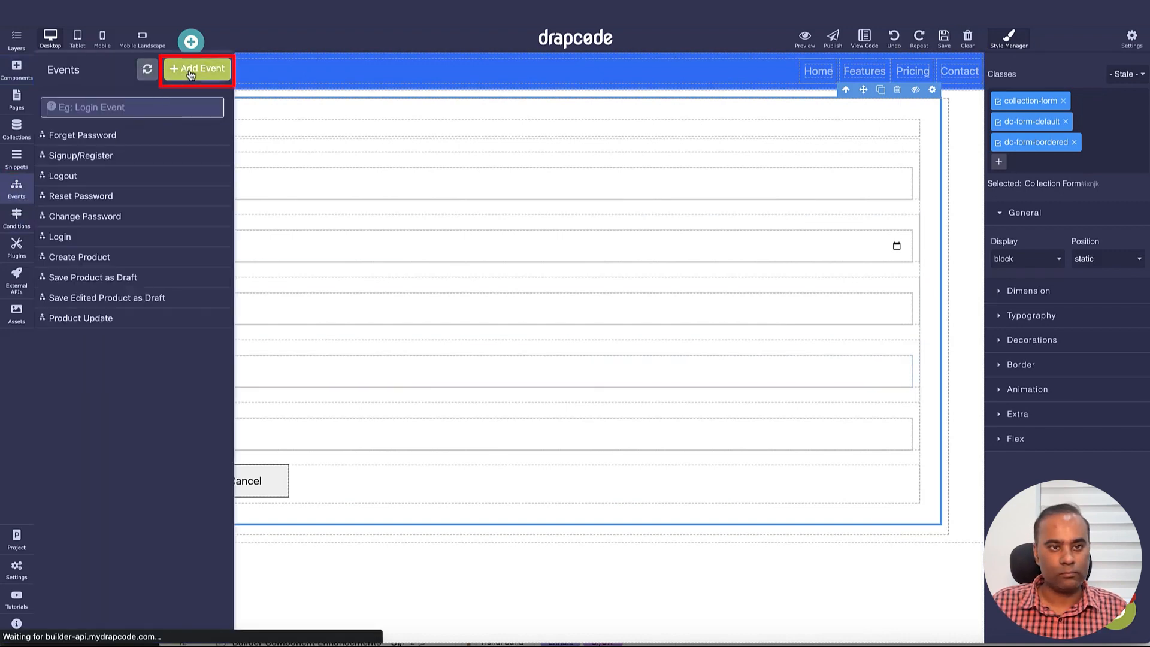
{"action": "type", "text": "Save b"}
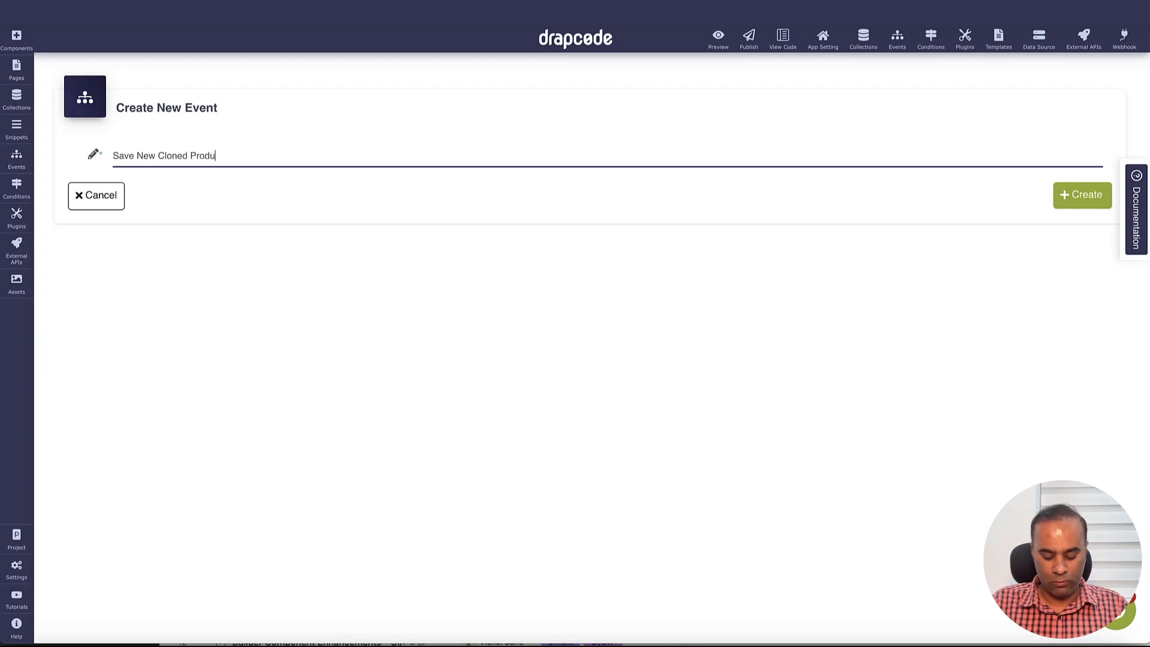
{"action": "key", "text": "Return"}
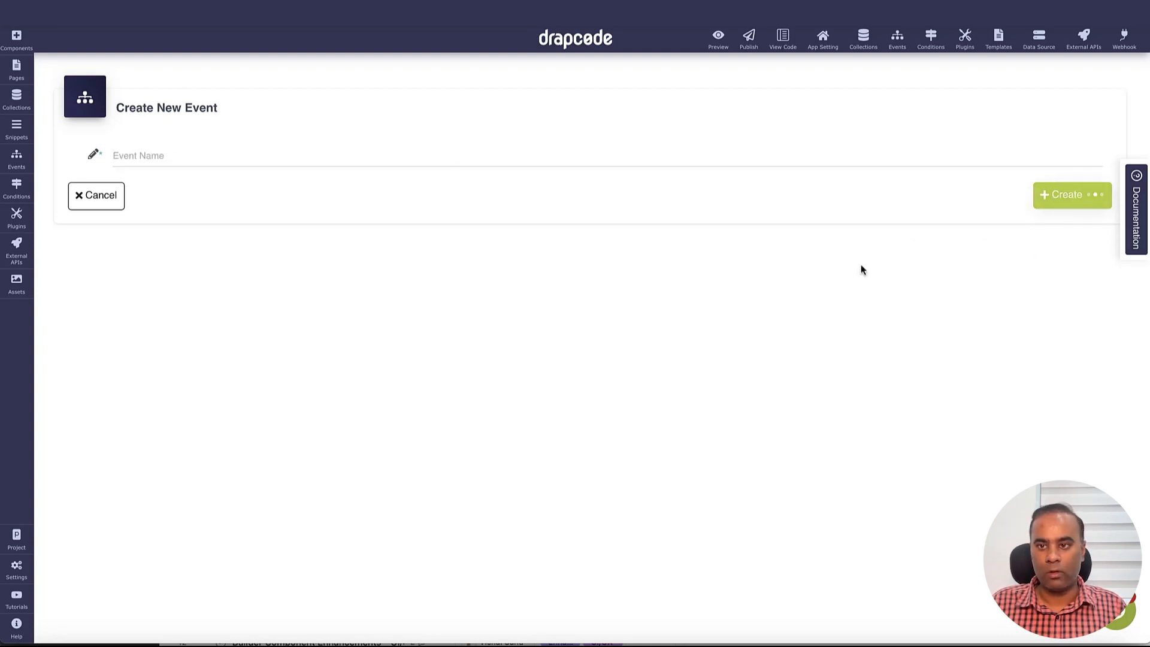
Add a Save Data action to the Product collection with Saved and Error messages
{"action": "left_click", "coordinate": [544, 235]}
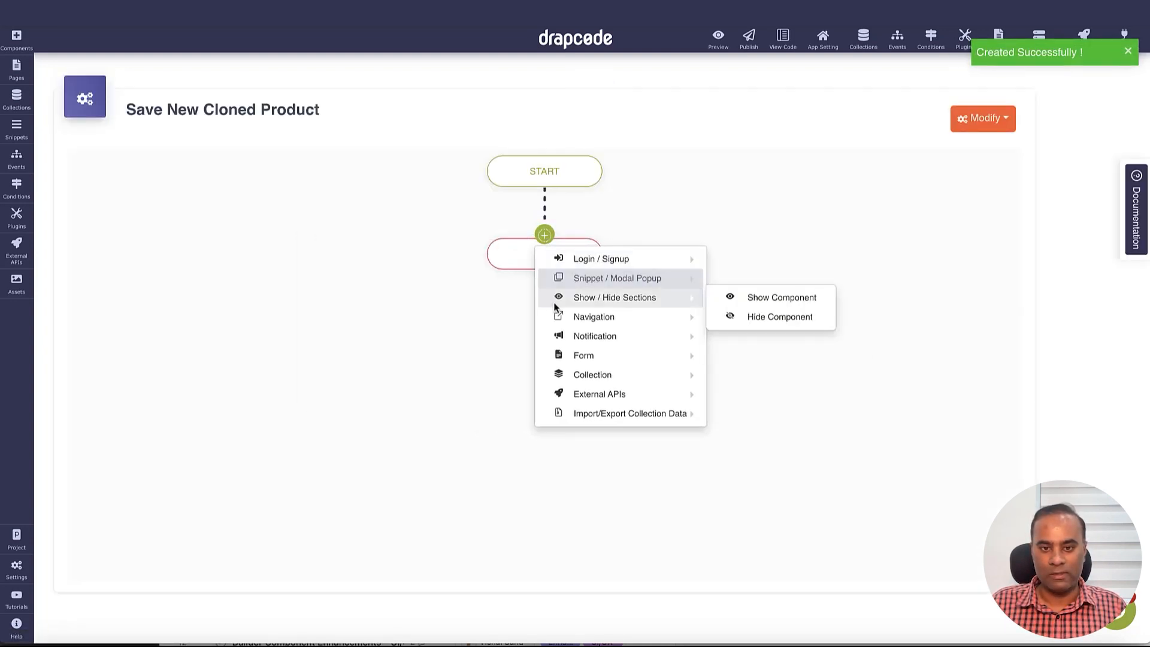
{"action": "mouse_move", "coordinate": [646, 382]}
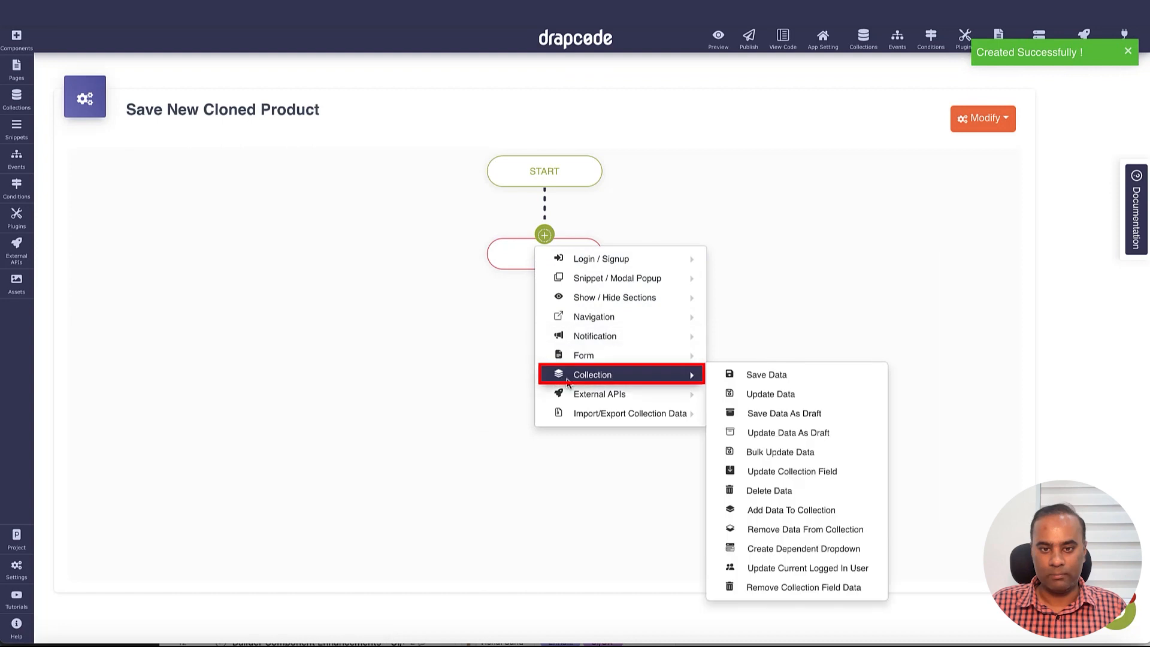
{"action": "left_click", "coordinate": [748, 379]}
{"action": "left_click", "coordinate": [584, 171]}
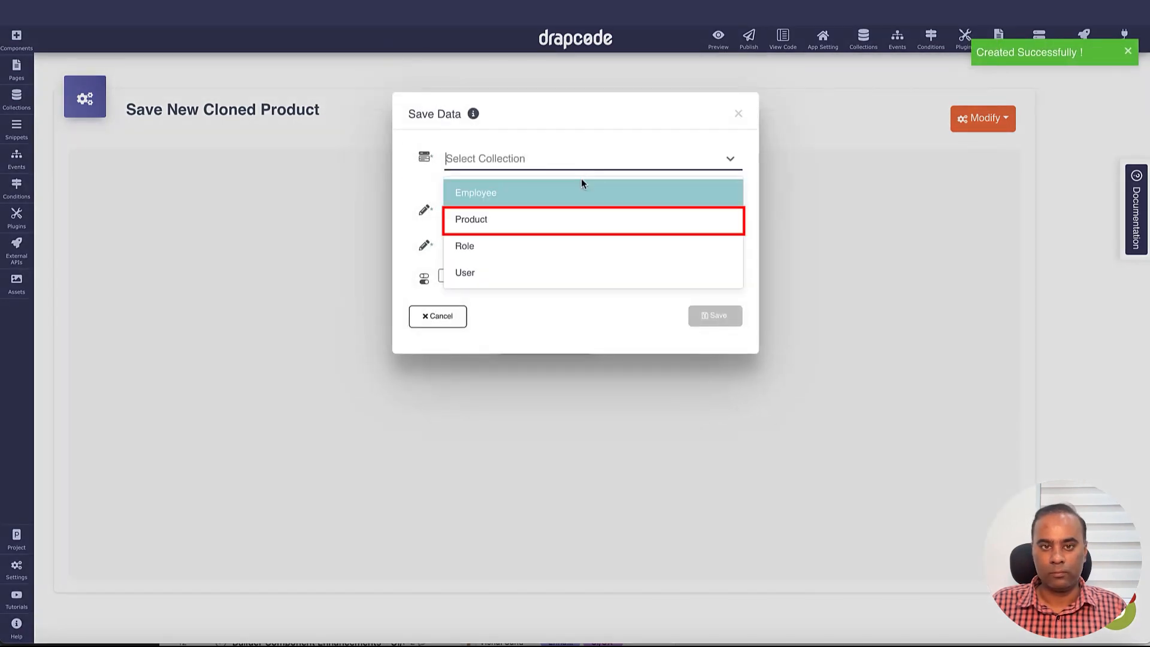
{"action": "left_click", "coordinate": [575, 221]}
{"action": "left_click", "coordinate": [495, 321]}
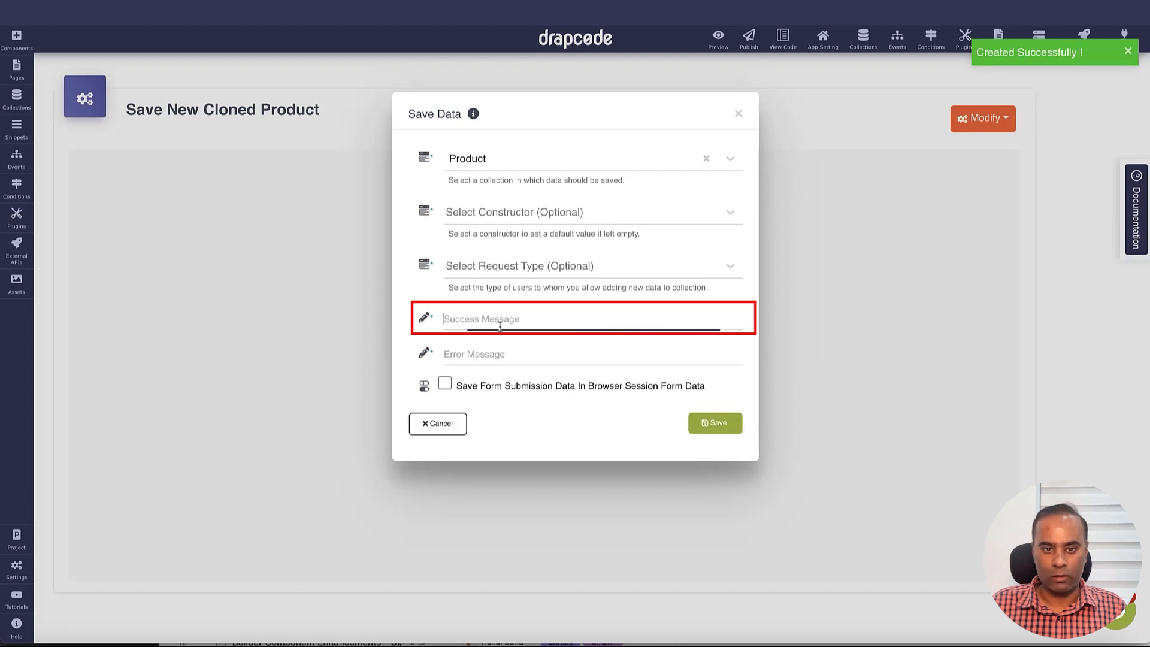
{"action": "type", "text": "Saved"}
{"action": "key", "text": "Tab"}
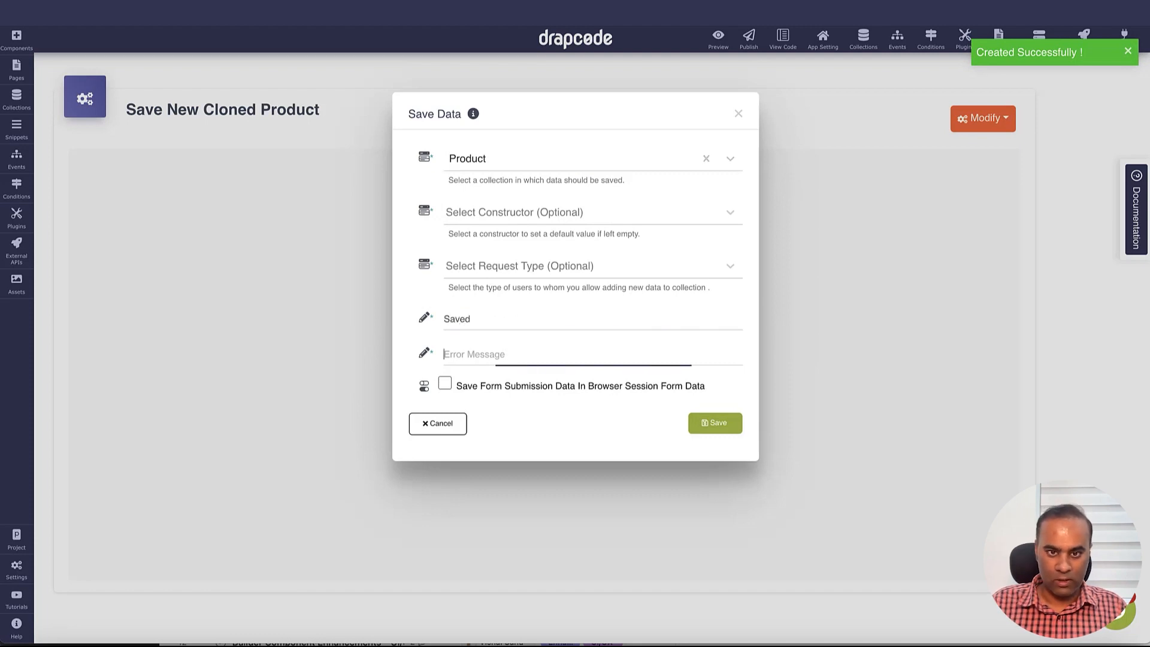
{"action": "type", "text": "Error"}
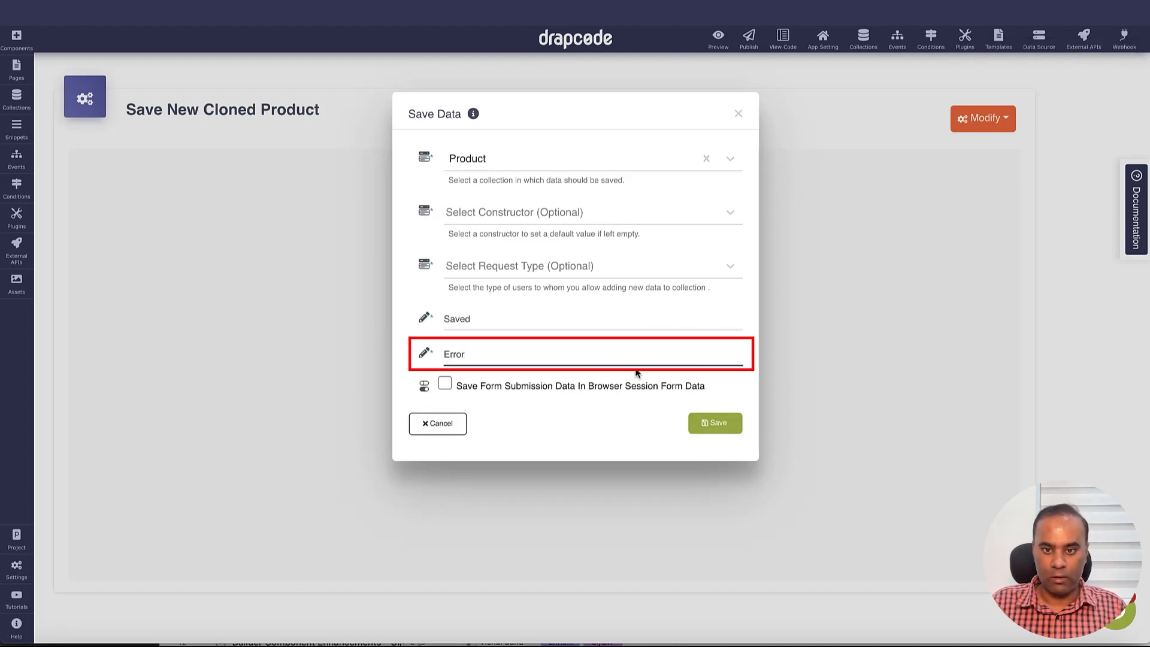
{"action": "left_click", "coordinate": [714, 423]}
Add a Page Redirect action that sends users to the Product List page
{"action": "left_click", "coordinate": [545, 320]}
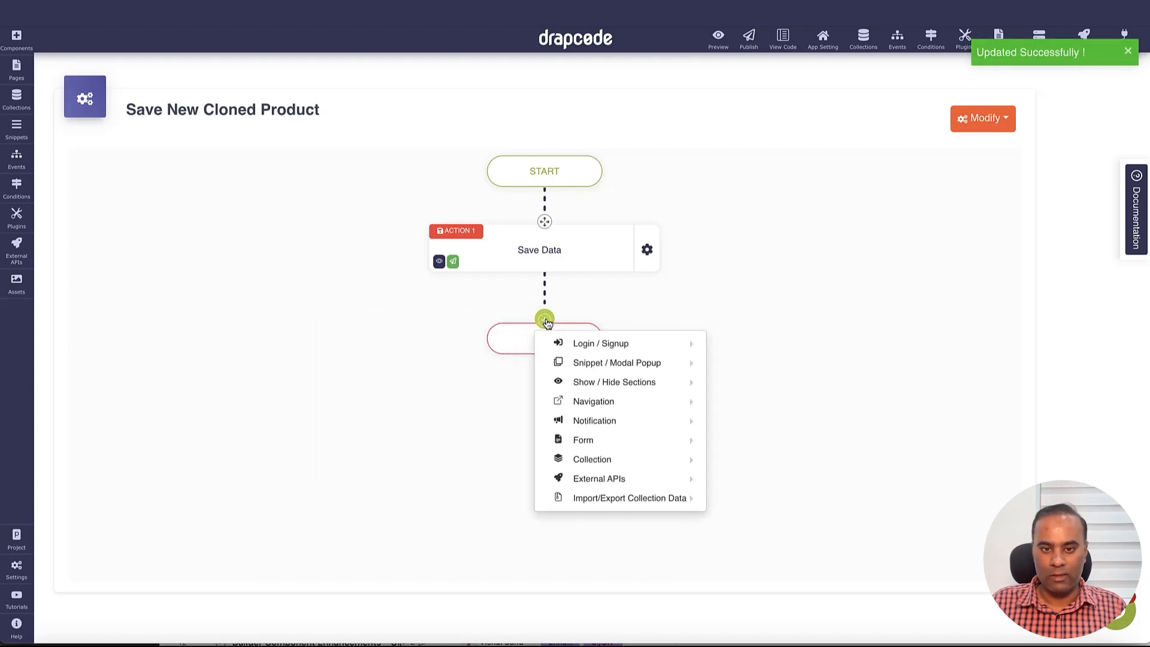
{"action": "mouse_move", "coordinate": [655, 402]}
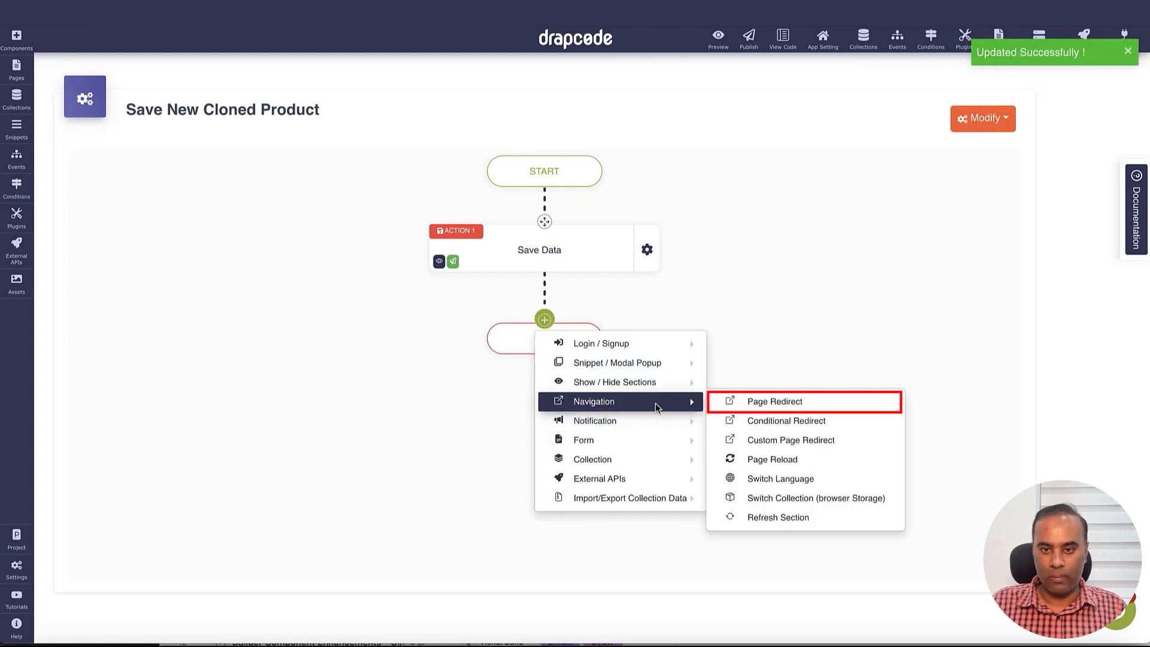
{"action": "left_click", "coordinate": [766, 402]}
{"action": "left_click", "coordinate": [567, 160]}
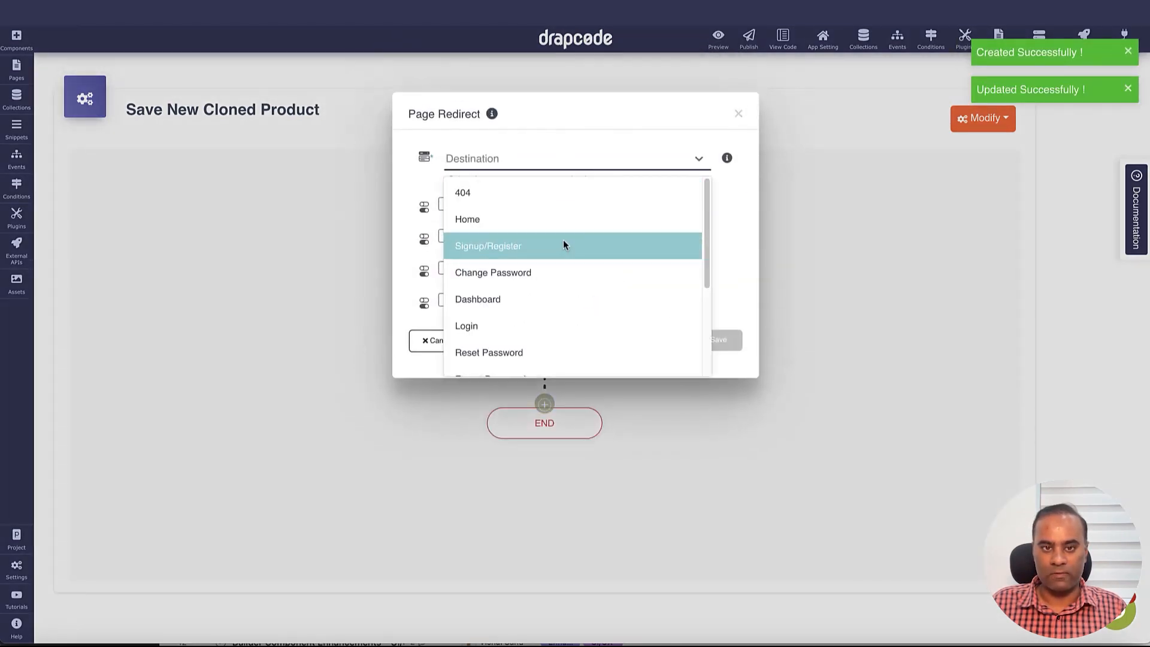
{"action": "scroll", "coordinate": [563, 245], "scroll_direction": "down", "scroll_amount": 3}
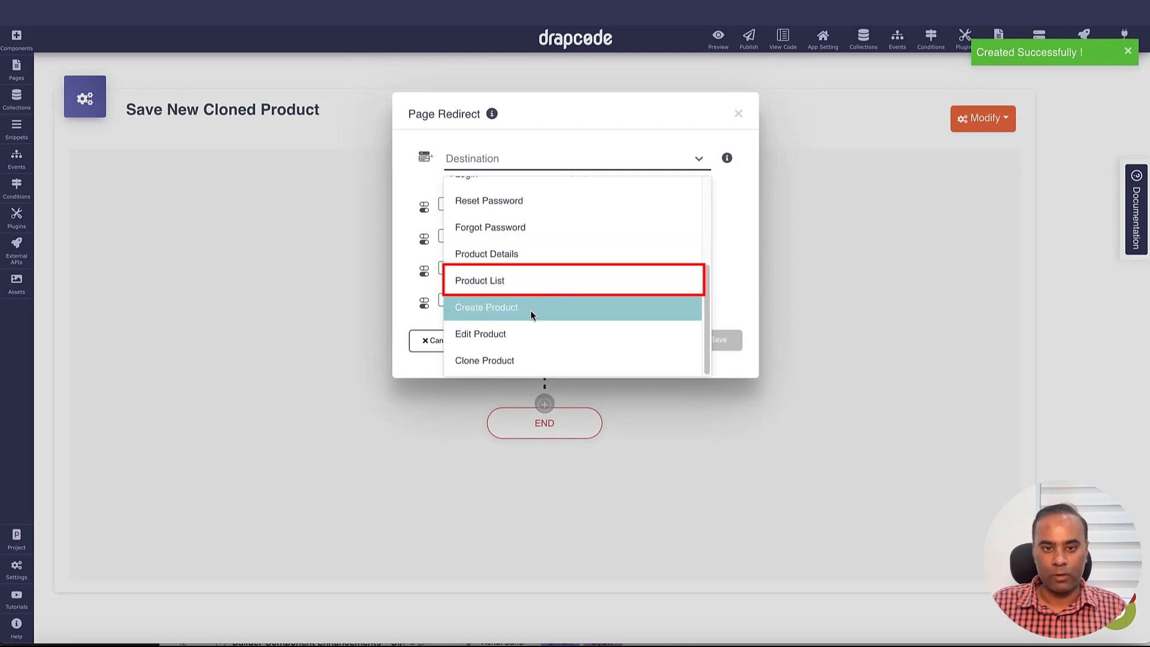
{"action": "left_click", "coordinate": [528, 277]}
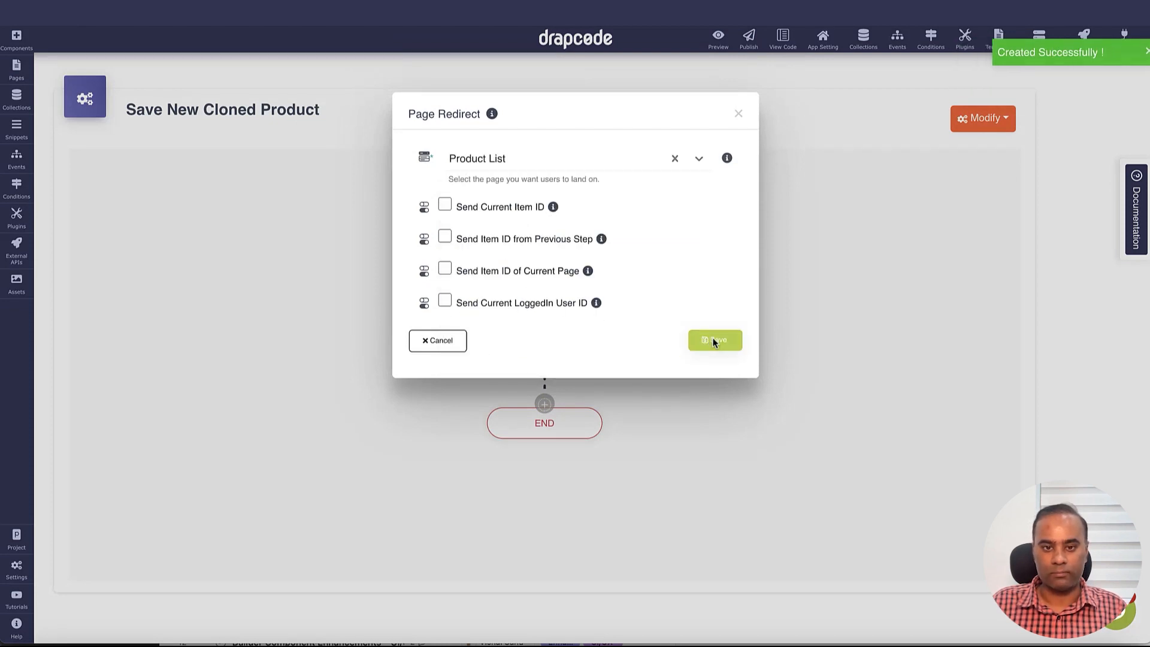
{"action": "left_click", "coordinate": [714, 341]}
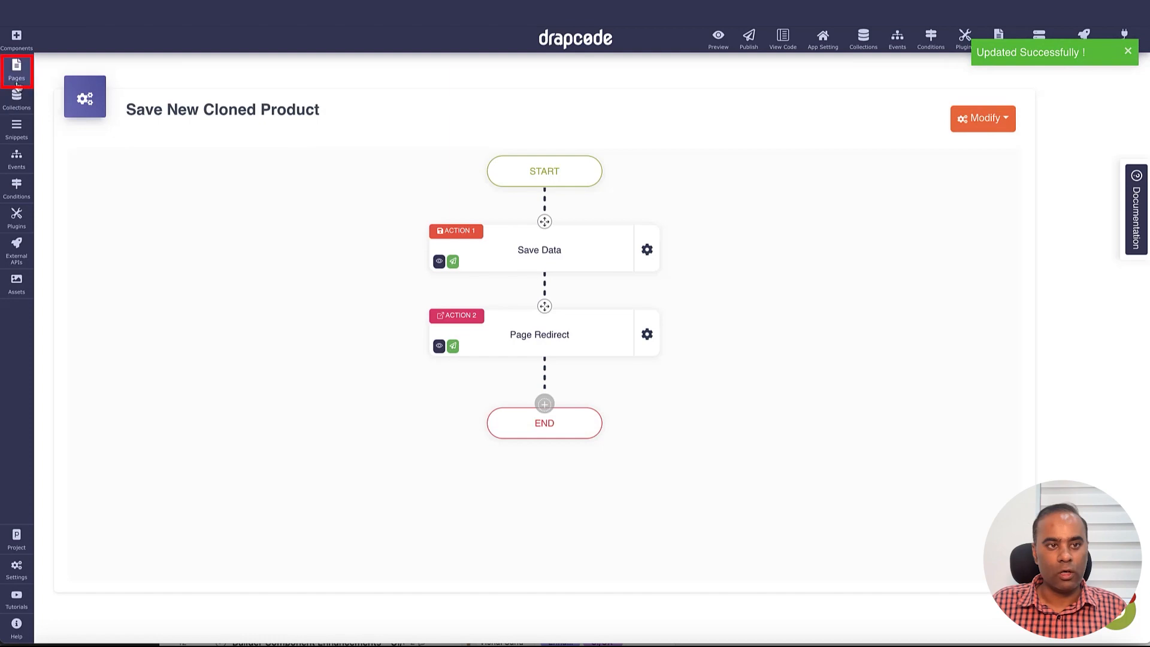
{"action": "left_click", "coordinate": [17, 82]}
{"action": "left_click", "coordinate": [118, 384]}
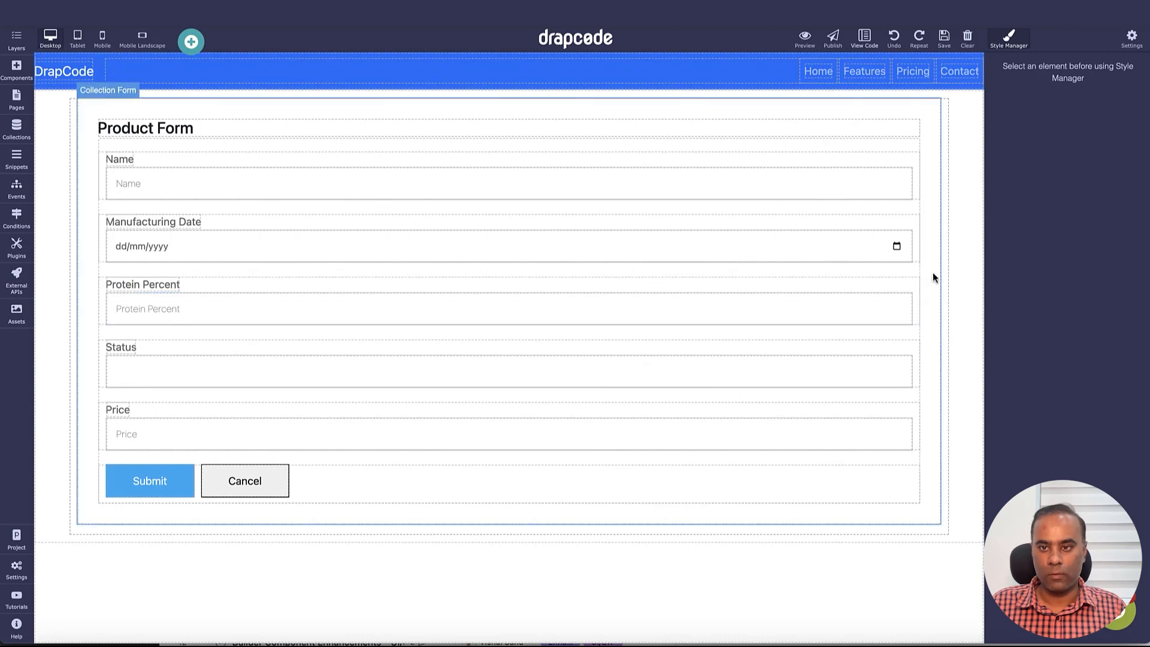
Set the Product Form to trigger Save New Cloned Product, then open the Product List page
{"action": "left_click", "coordinate": [932, 277]}
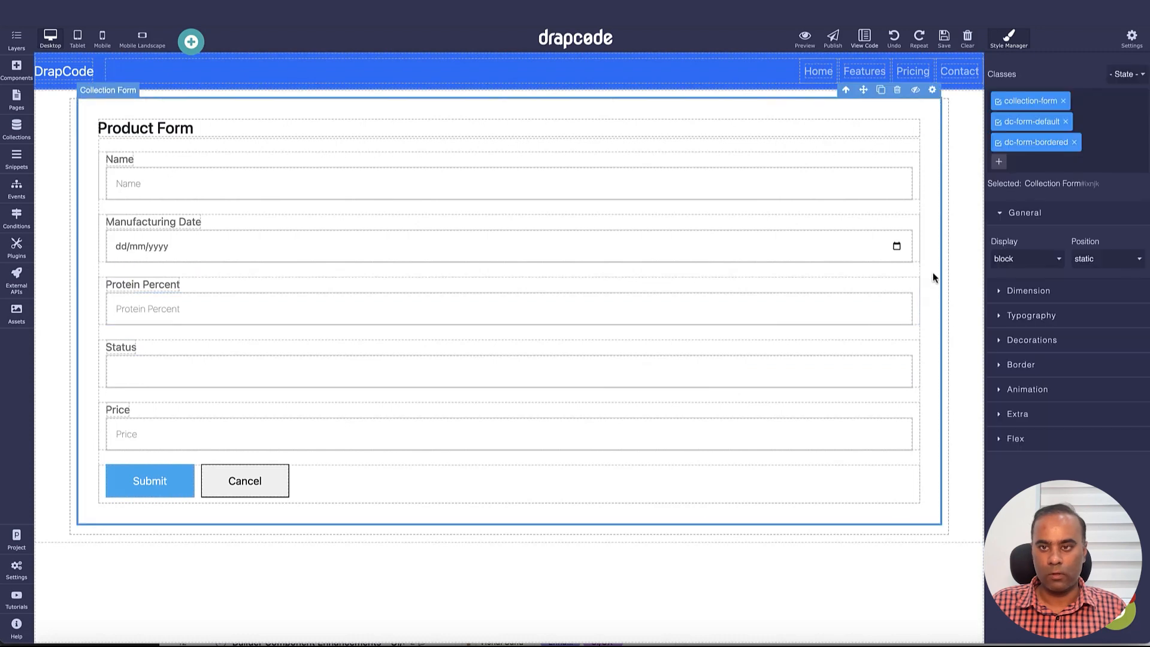
{"action": "left_click", "coordinate": [931, 91]}
{"action": "left_click", "coordinate": [934, 271]}
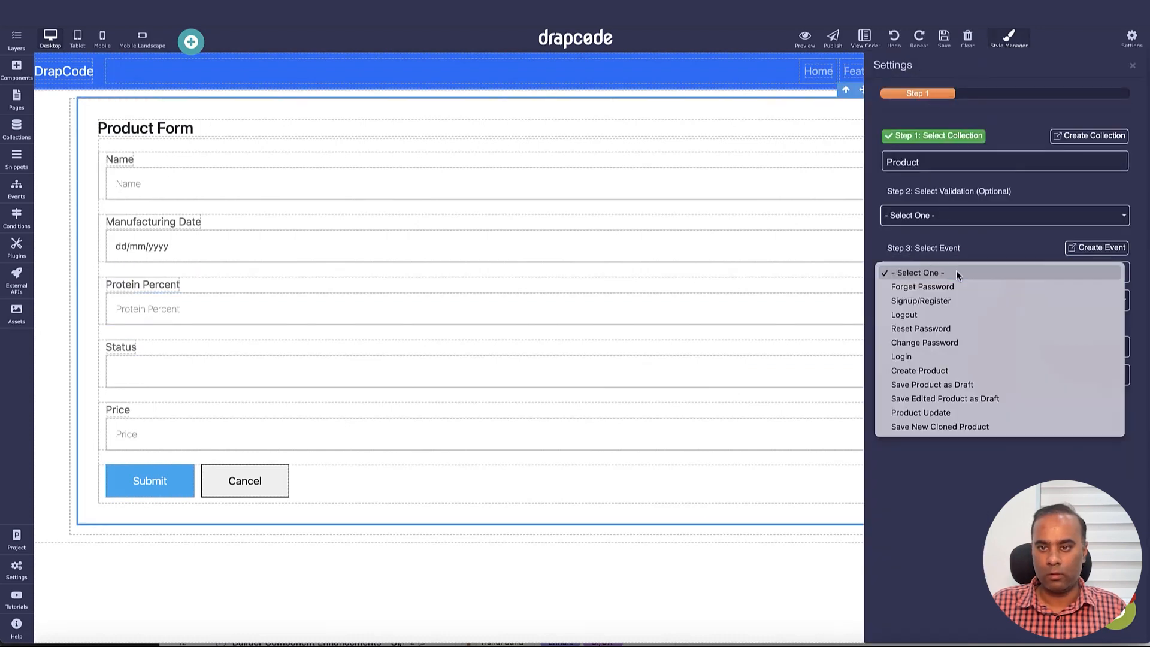
{"action": "left_click", "coordinate": [950, 427]}
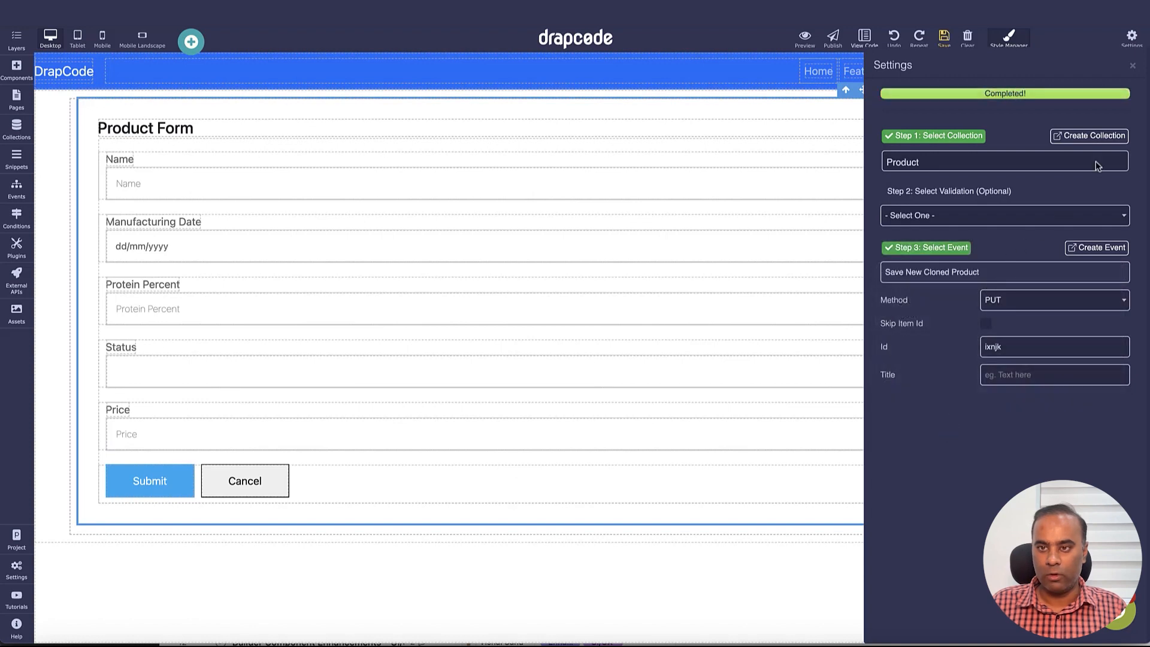
{"action": "left_click", "coordinate": [1134, 67]}
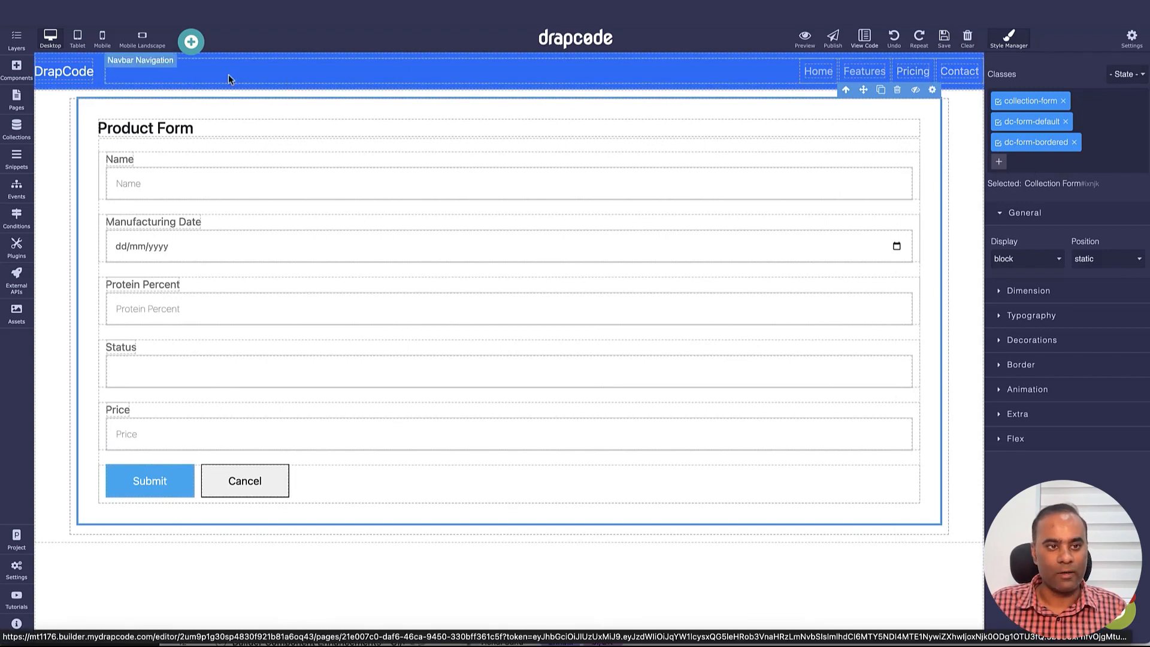
{"action": "left_click", "coordinate": [16, 107]}
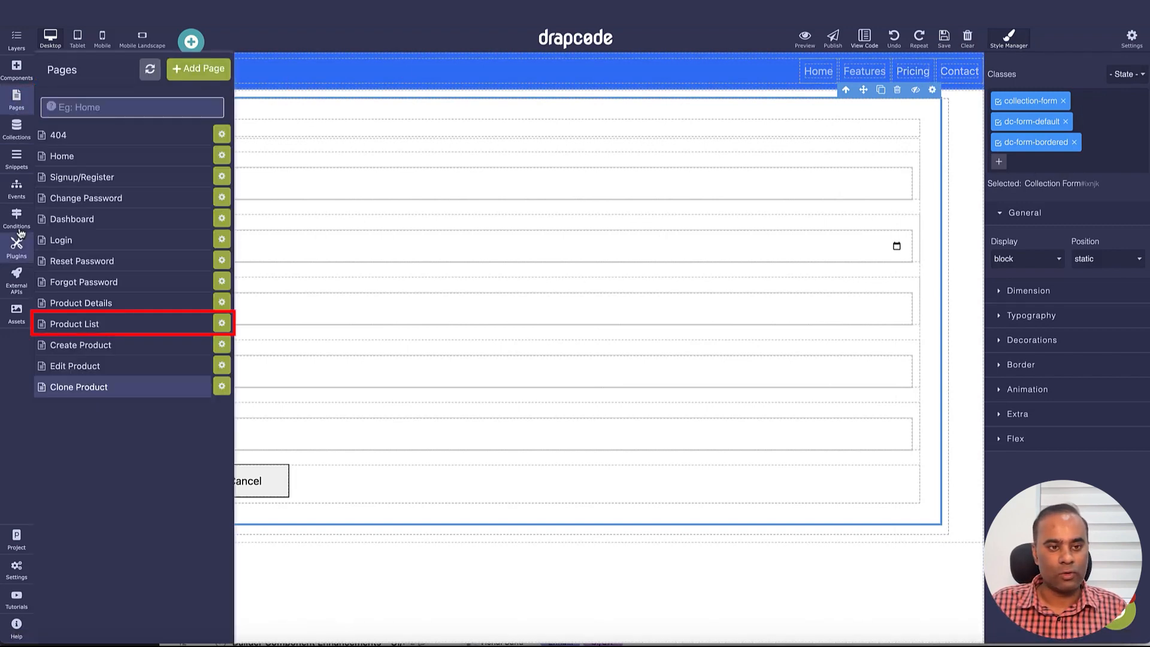
{"action": "left_click", "coordinate": [85, 327]}
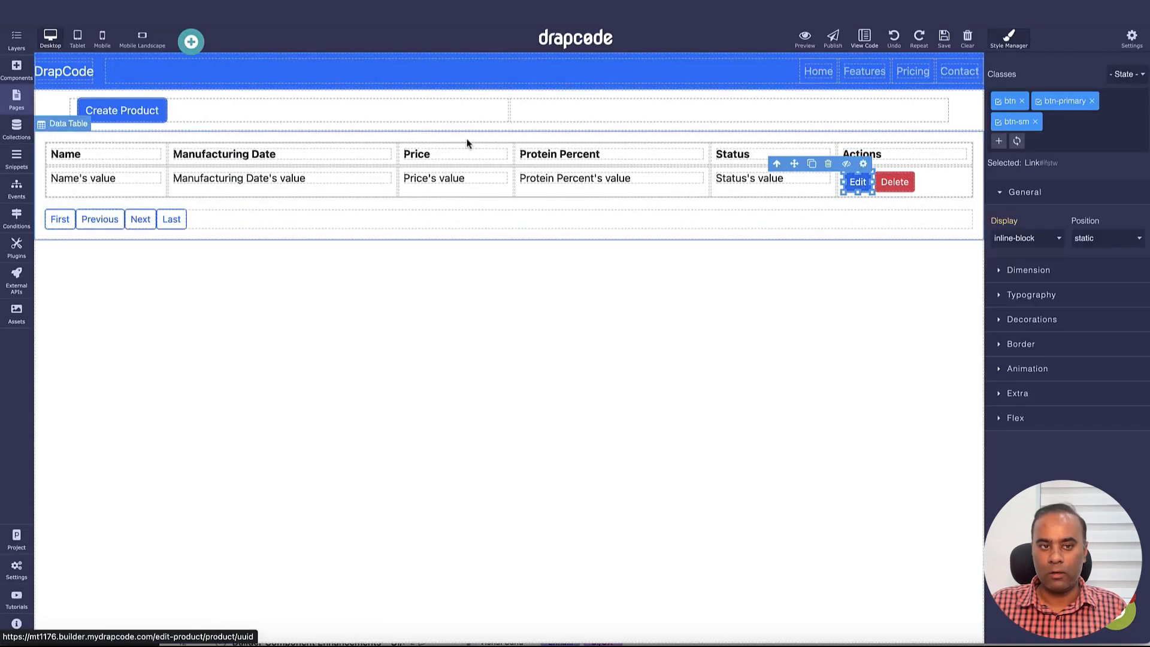
Change the Actions column's Edit button label to Clone Product
{"action": "left_click", "coordinate": [16, 69]}
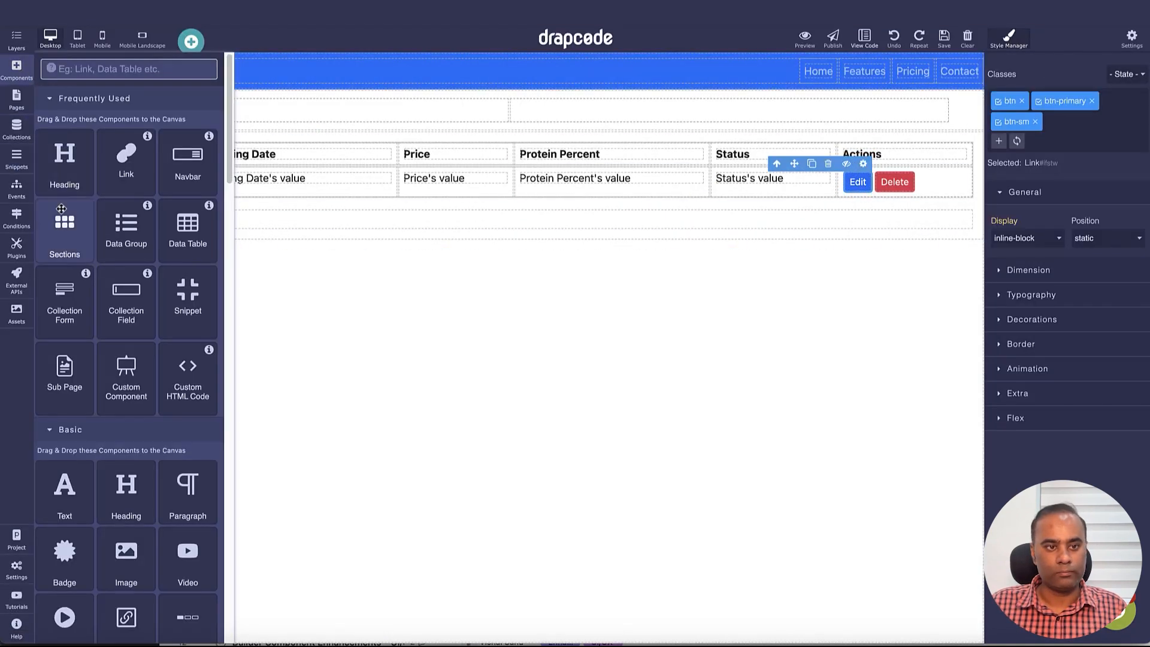
{"action": "double_click", "coordinate": [855, 185]}
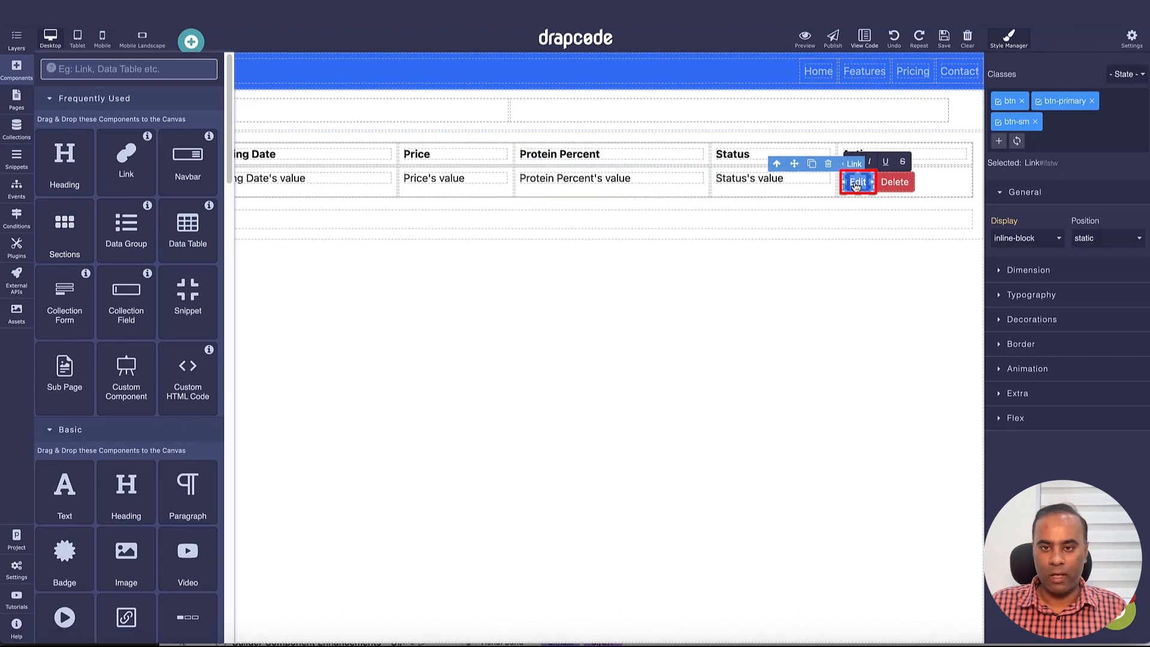
{"action": "type", "text": "Clone"}
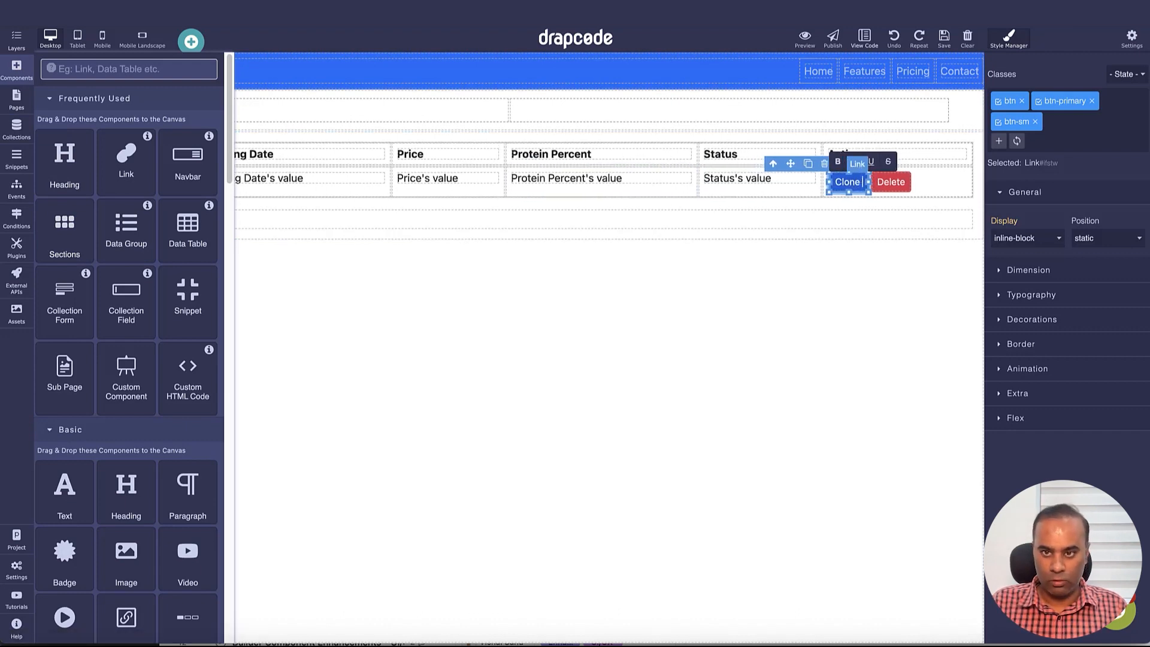
{"action": "type", "text": " Product"}
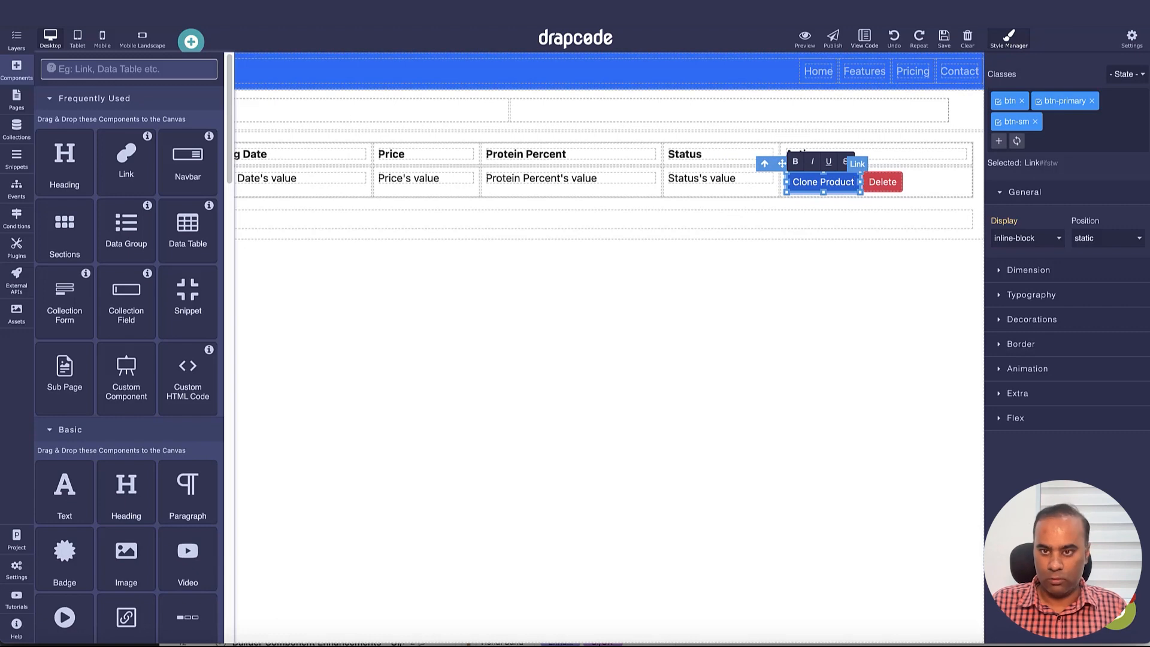
{"action": "left_click", "coordinate": [855, 213]}
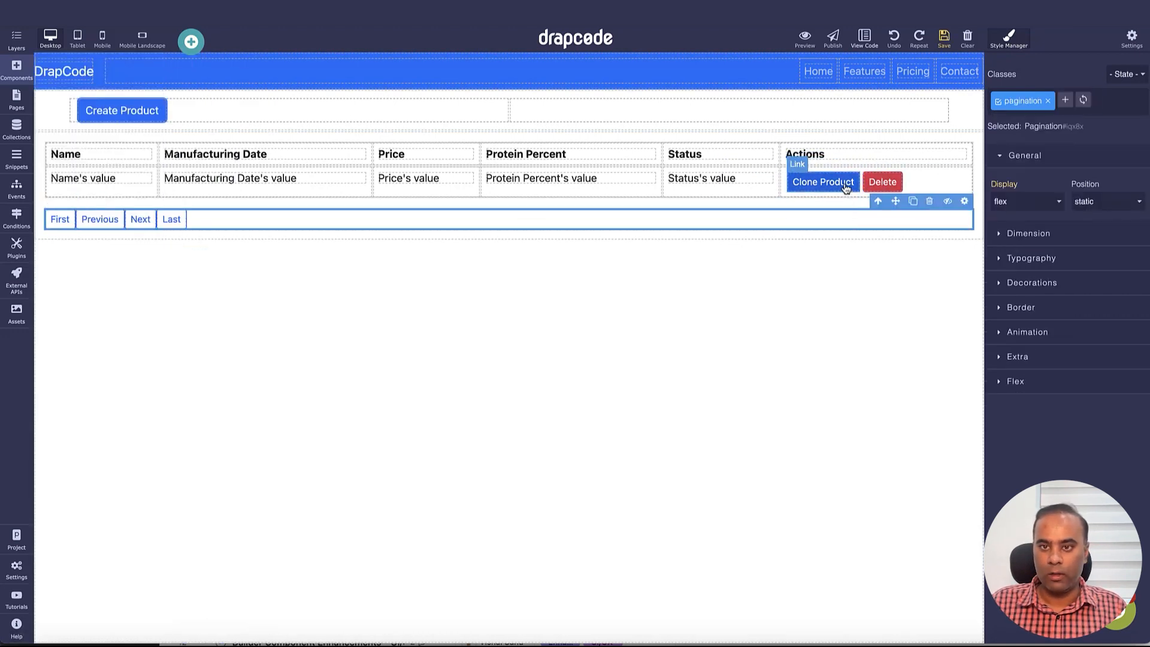
Link the Clone Product button to the Clone Product page, taking the Id from Parent Component Collection
{"action": "left_click", "coordinate": [845, 183]}
{"action": "left_click", "coordinate": [851, 164]}
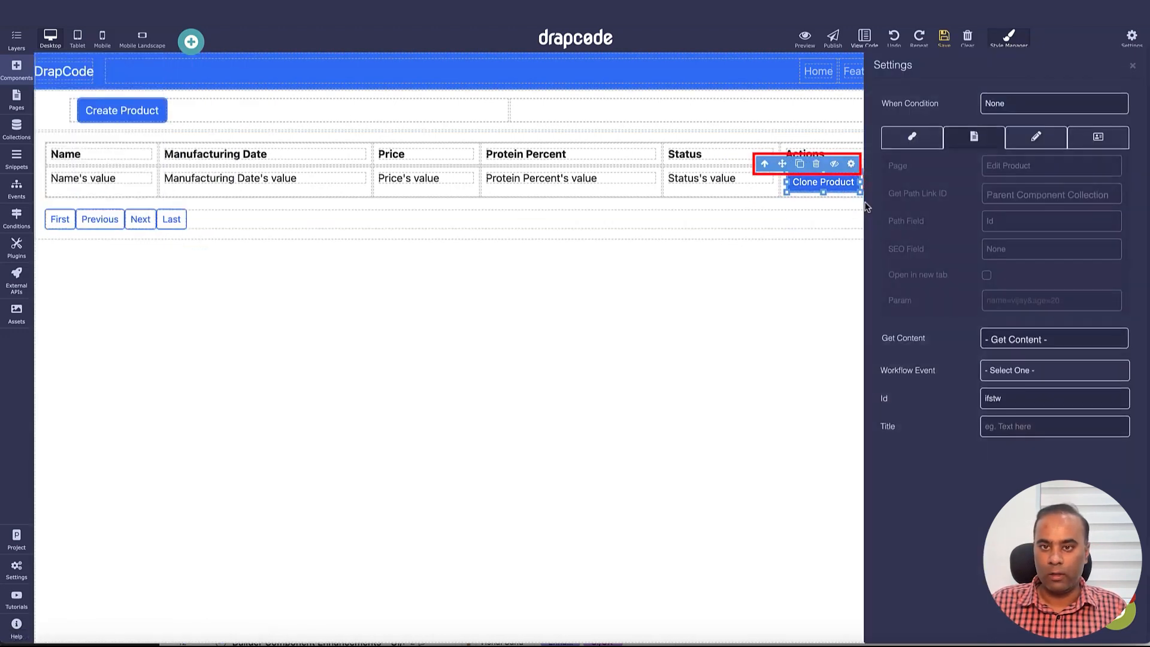
{"action": "left_click", "coordinate": [1018, 166]}
{"action": "left_click", "coordinate": [1019, 181]}
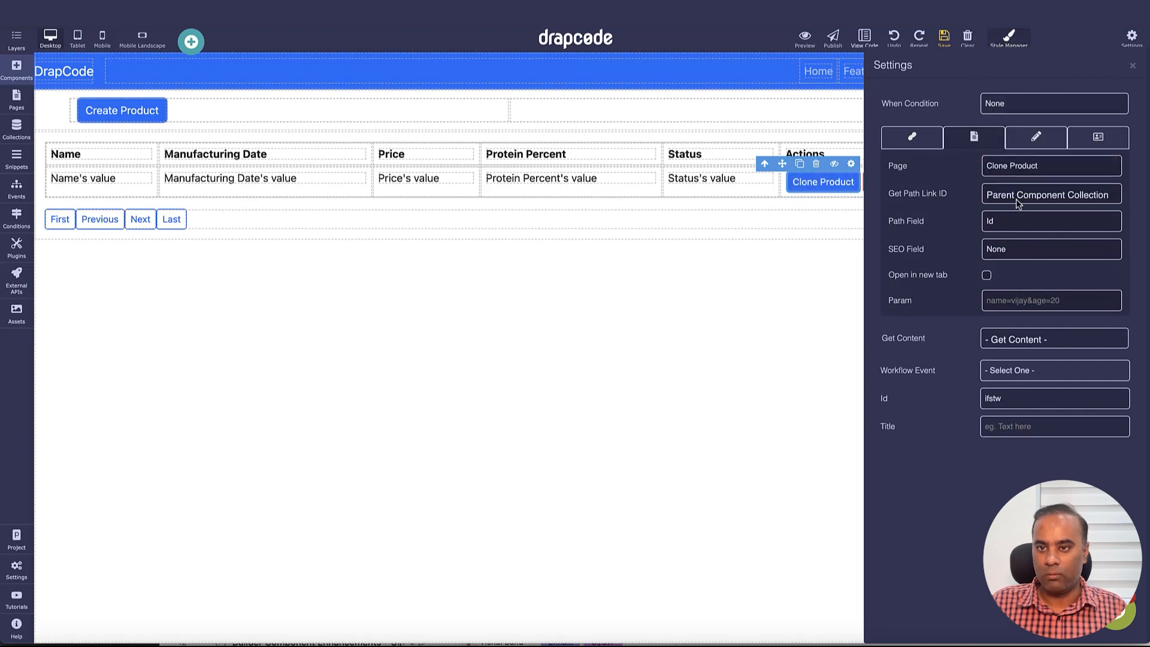
{"action": "left_click", "coordinate": [1020, 202]}
{"action": "left_click", "coordinate": [1027, 200]}
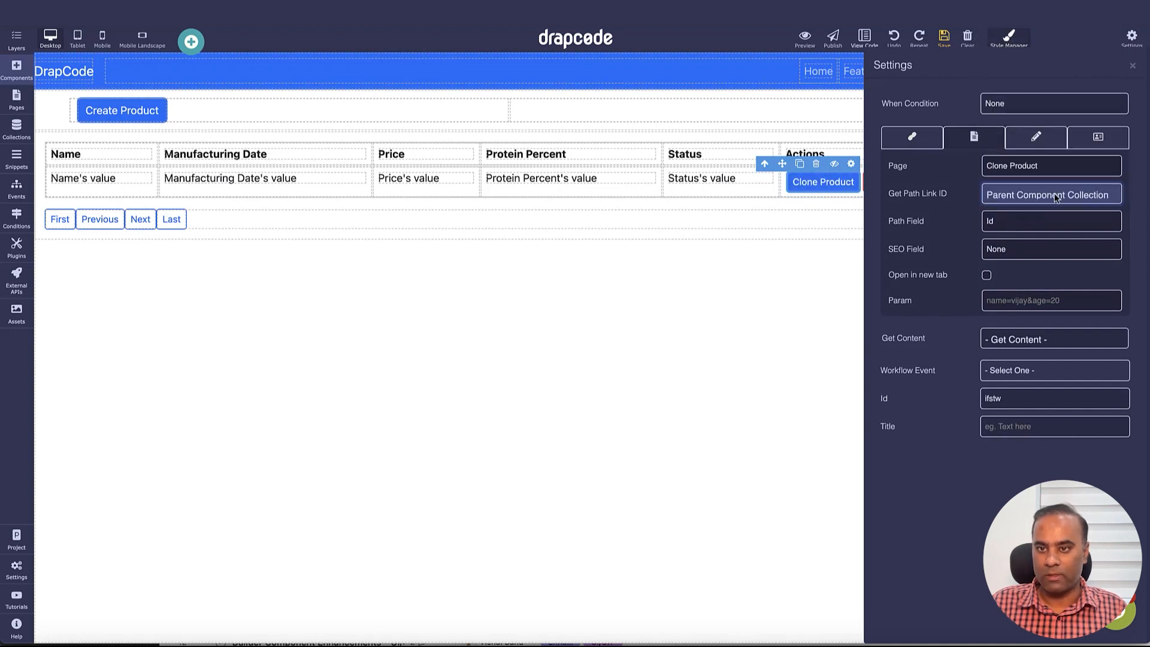
{"action": "left_click", "coordinate": [1119, 170]}
{"action": "left_click", "coordinate": [1132, 66]}
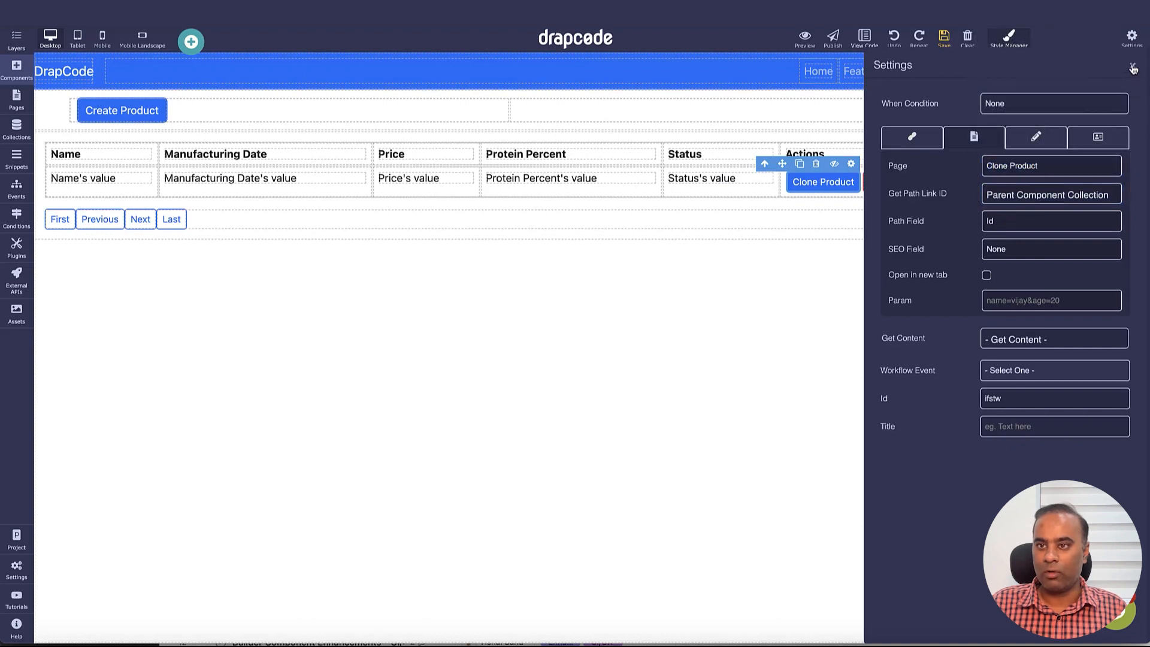
{"action": "left_click", "coordinate": [1133, 66]}
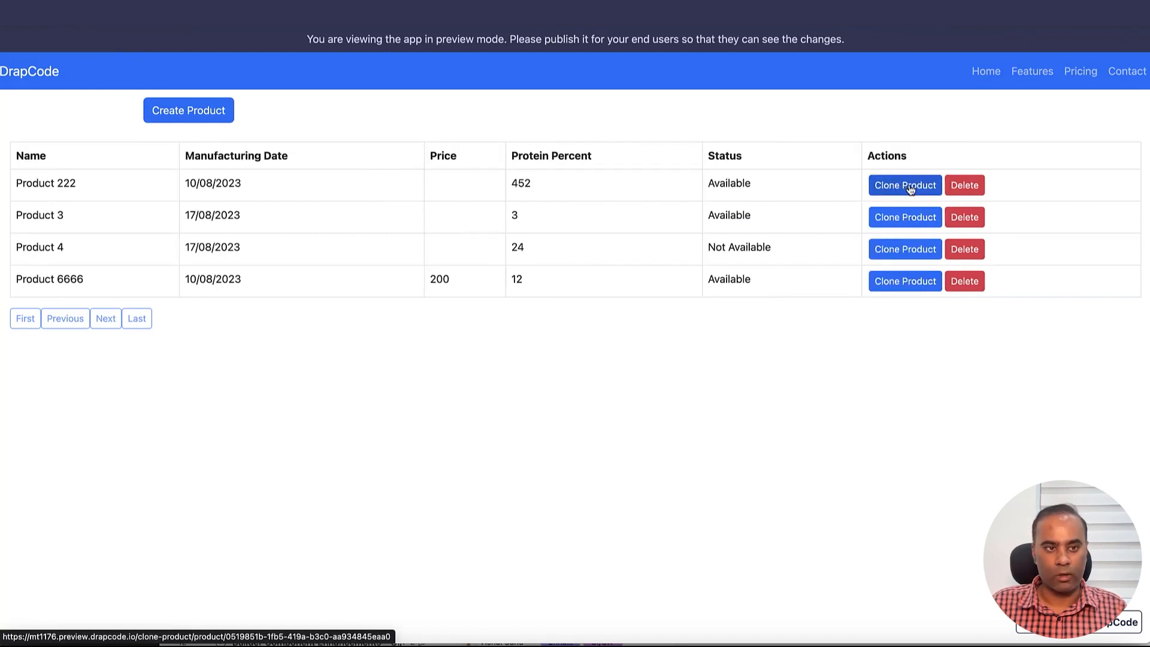
In preview, clone Product 222 as Product 222AA priced 20 and submit it
{"action": "left_click", "coordinate": [905, 187]}
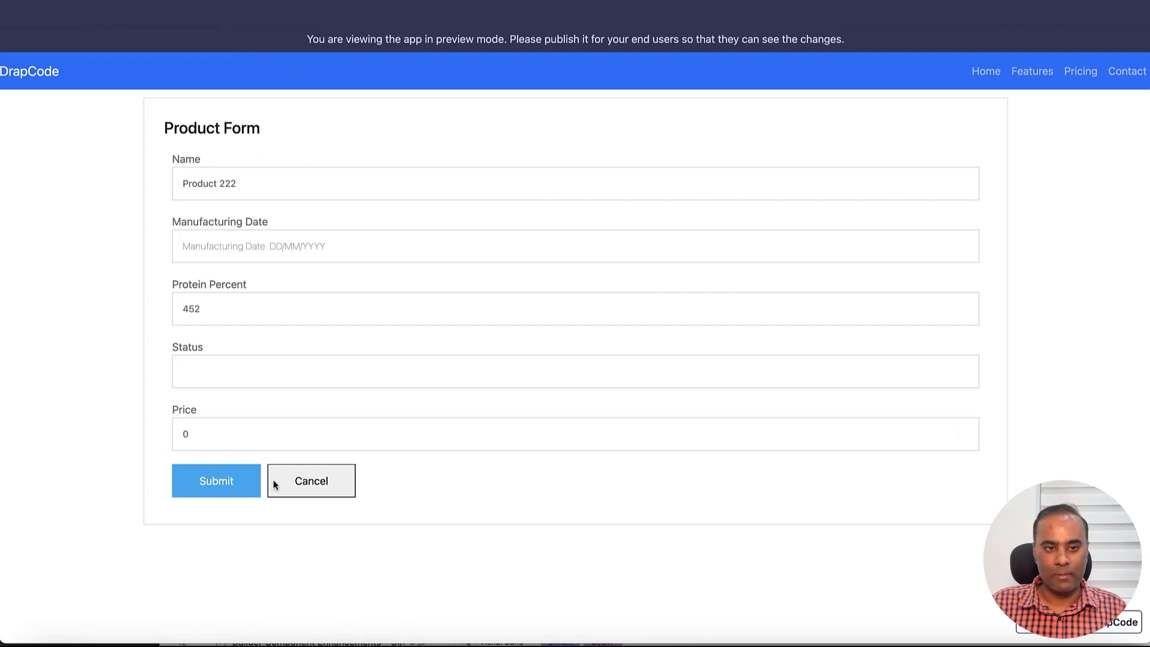
{"action": "left_click", "coordinate": [536, 240]}
{"action": "left_click", "coordinate": [255, 378]}
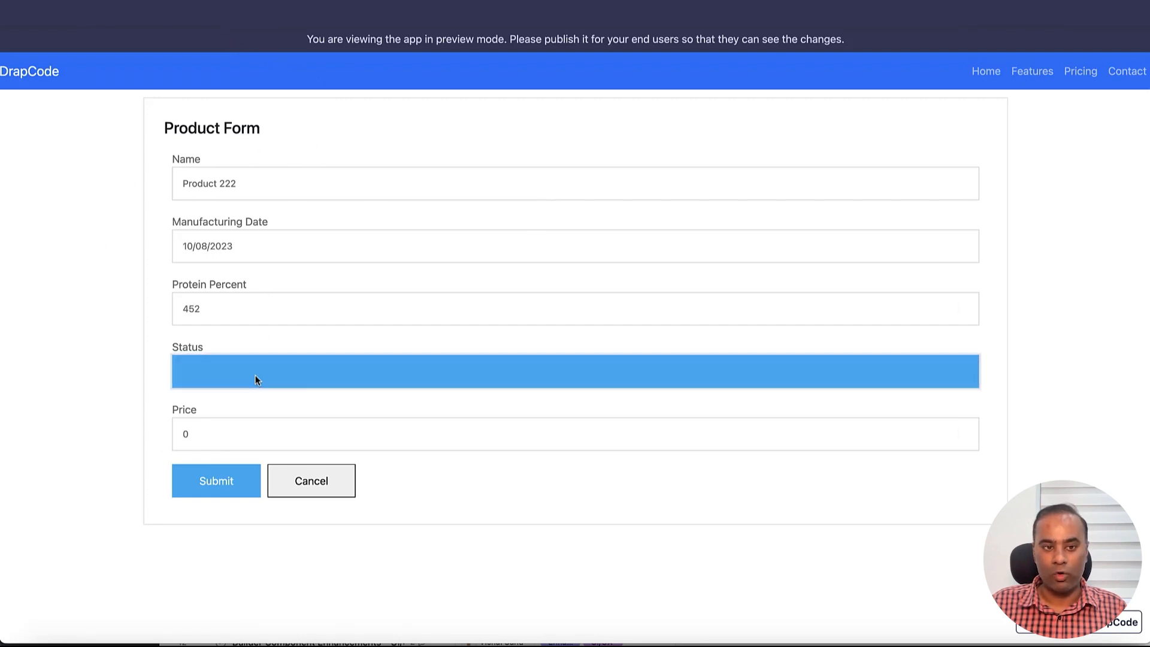
{"action": "left_click", "coordinate": [302, 355]}
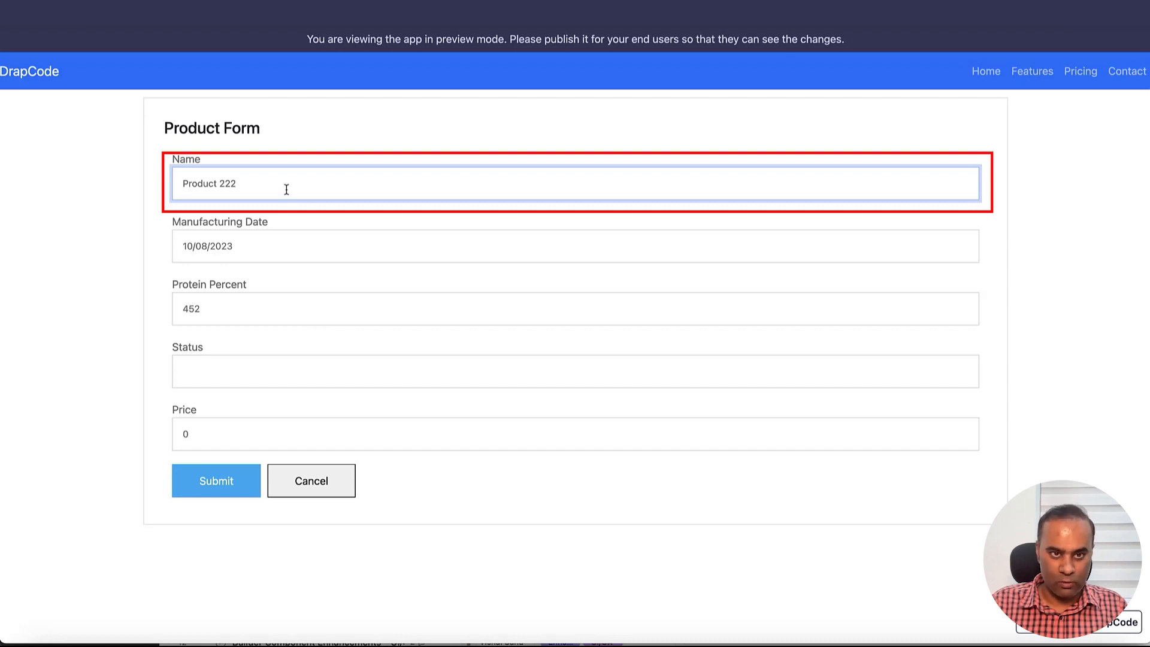
{"action": "left_click", "coordinate": [228, 434]}
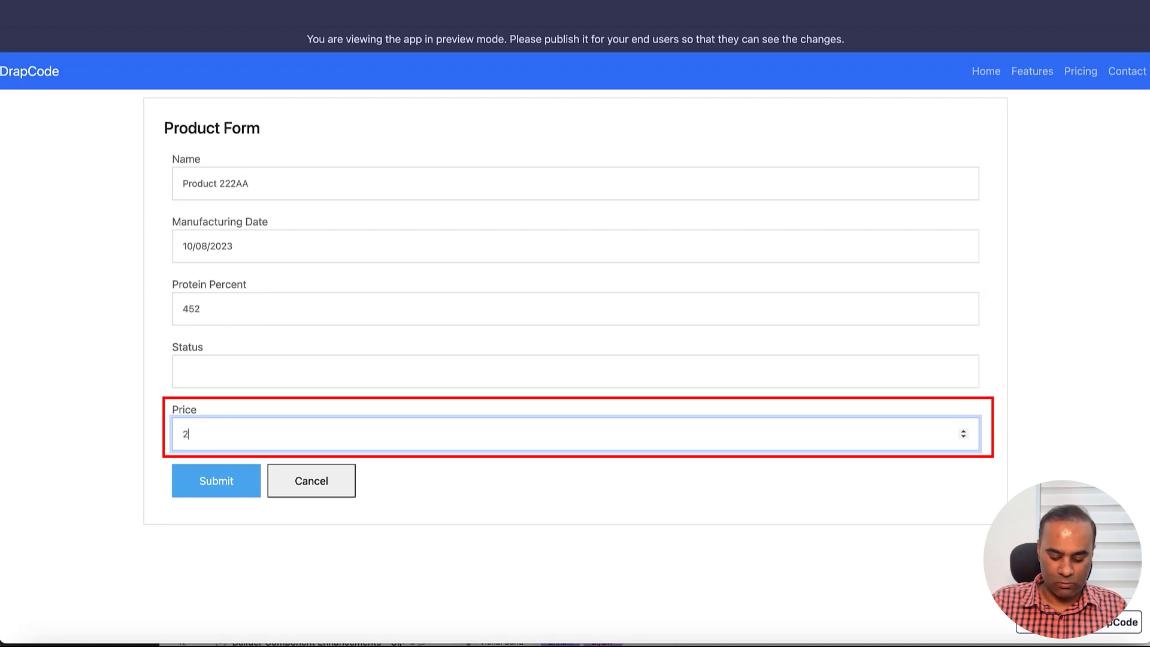
{"action": "left_click", "coordinate": [231, 487]}
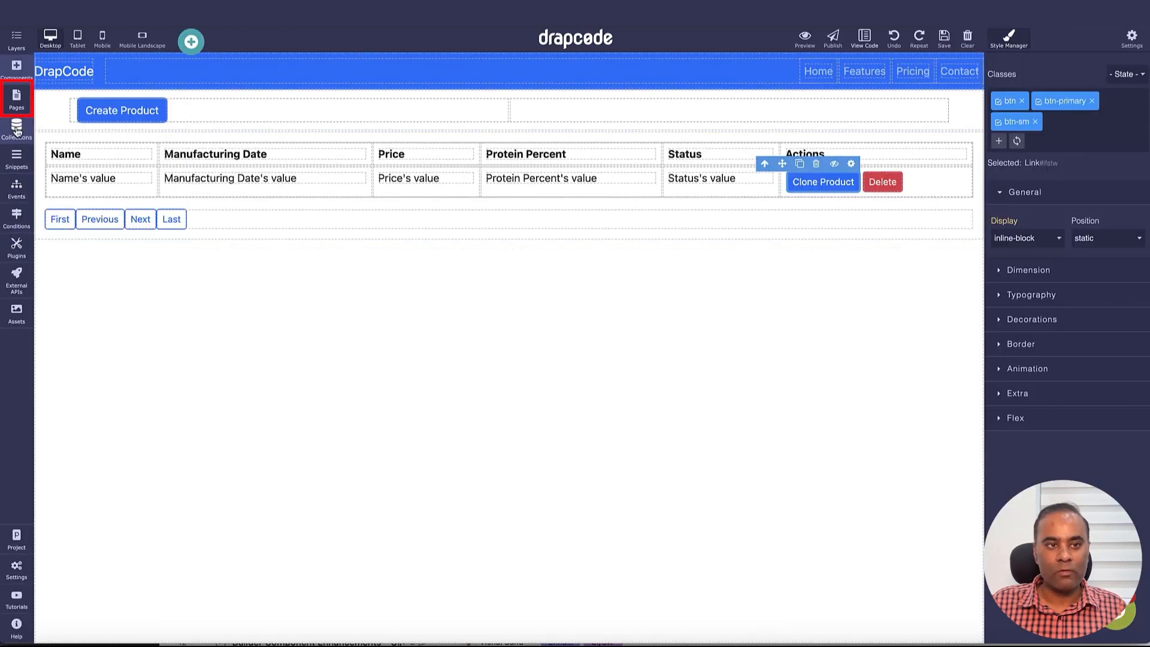
{"action": "left_click", "coordinate": [16, 99]}
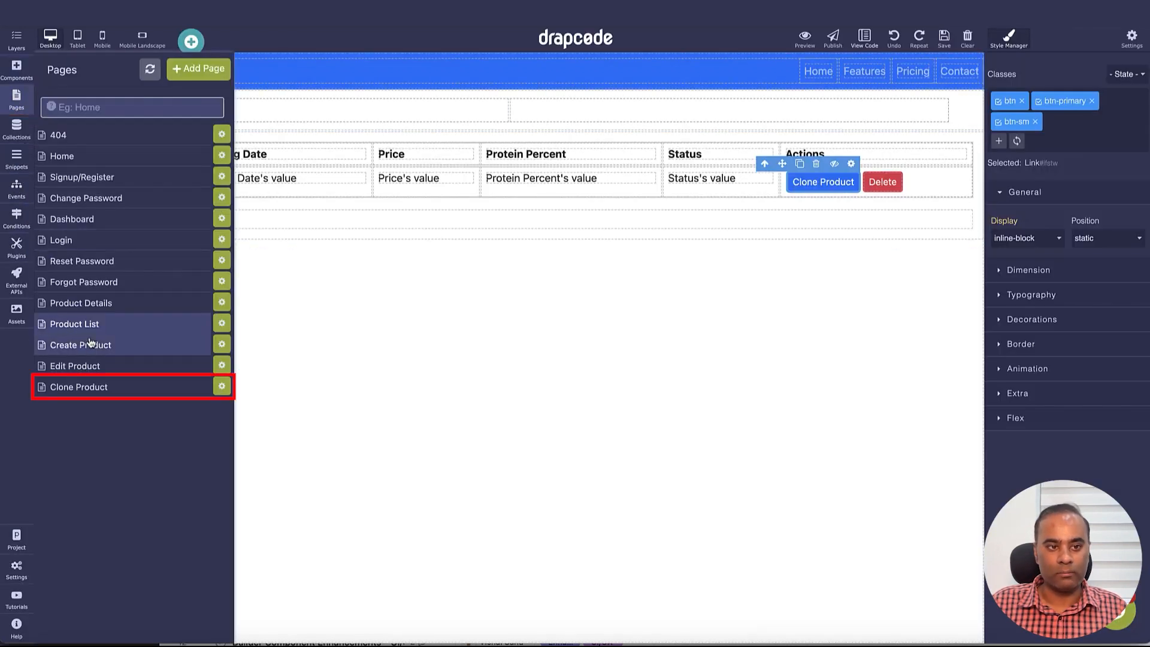
Switch the Clone Product page's Product Form save method to POST
{"action": "left_click", "coordinate": [183, 389]}
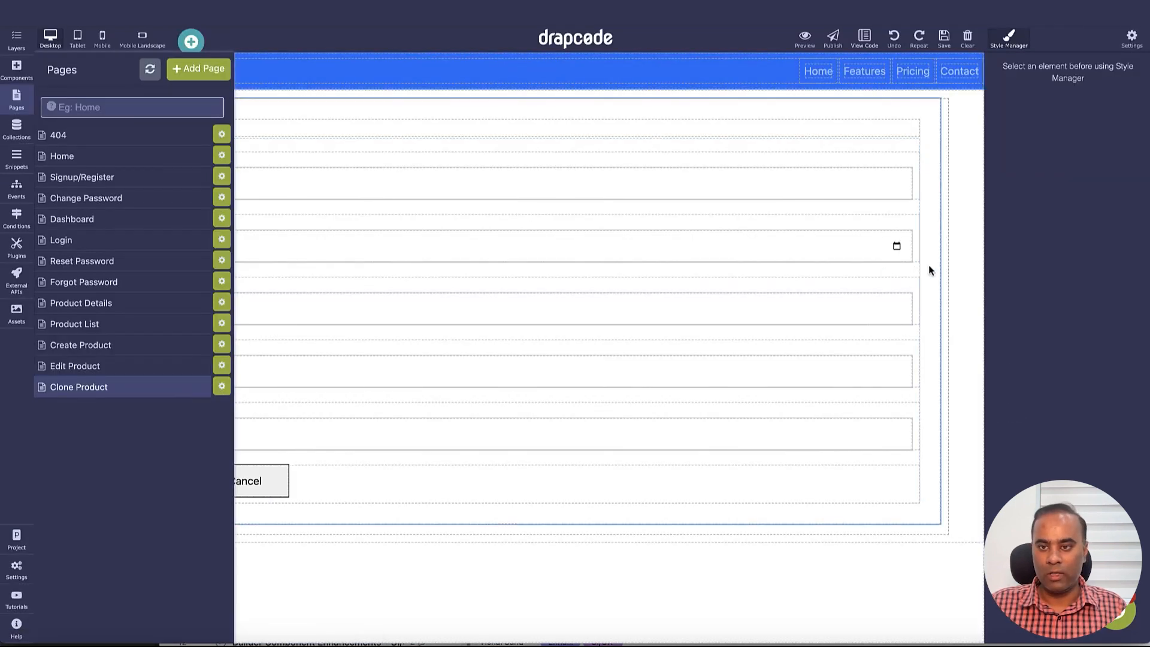
{"action": "left_click", "coordinate": [928, 265]}
{"action": "left_click", "coordinate": [931, 89]}
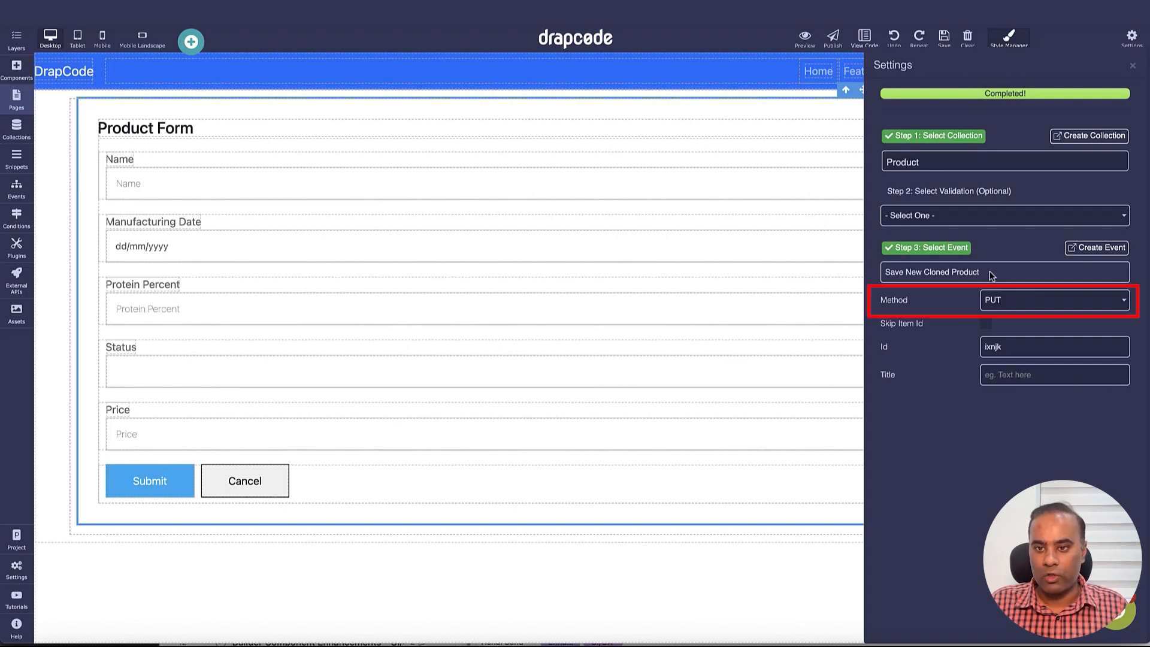
{"action": "left_click", "coordinate": [1012, 303]}
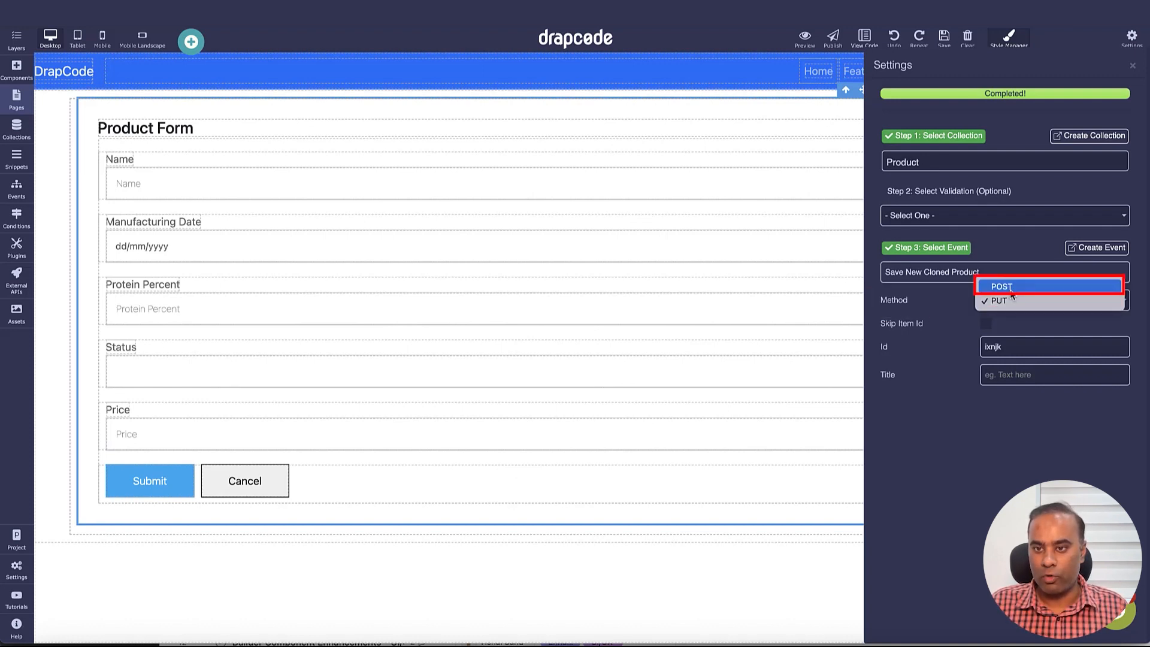
{"action": "left_click", "coordinate": [1011, 288]}
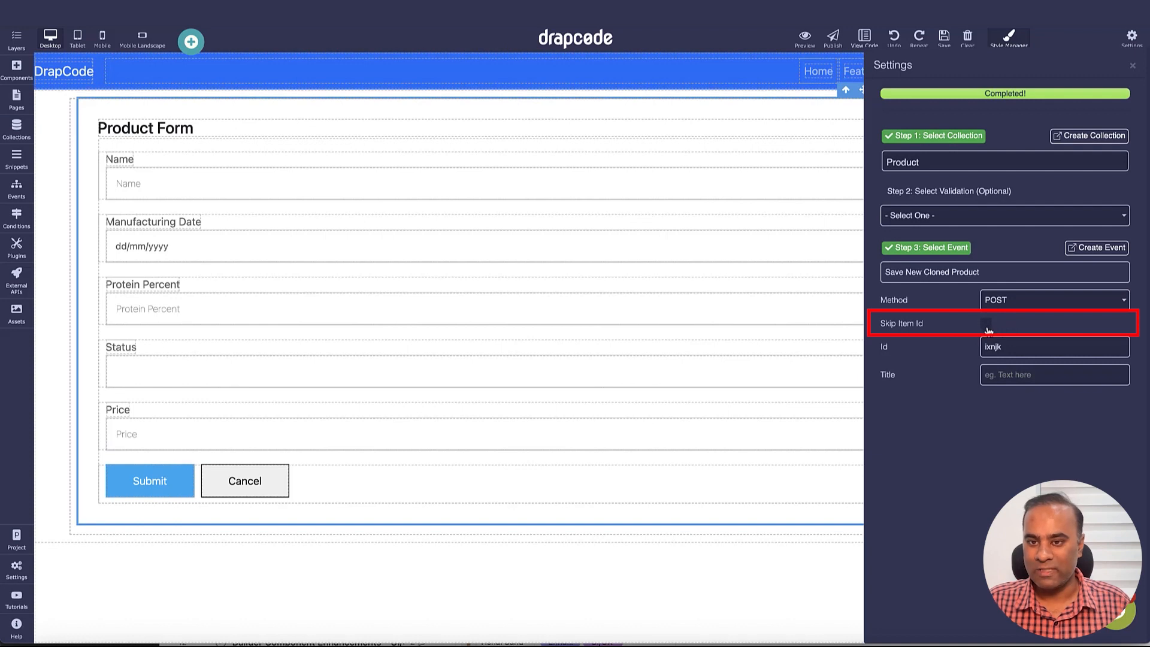
{"action": "left_click", "coordinate": [1132, 66]}
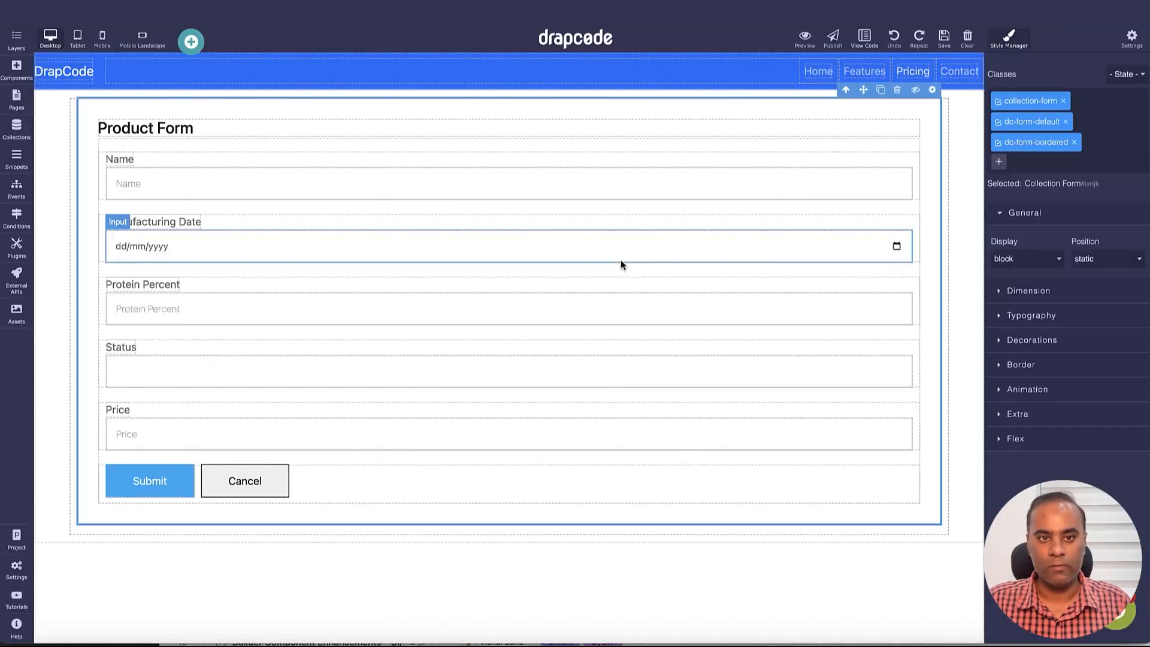
Check the Product collection's records and locate Product 222
{"action": "left_click", "coordinate": [16, 127]}
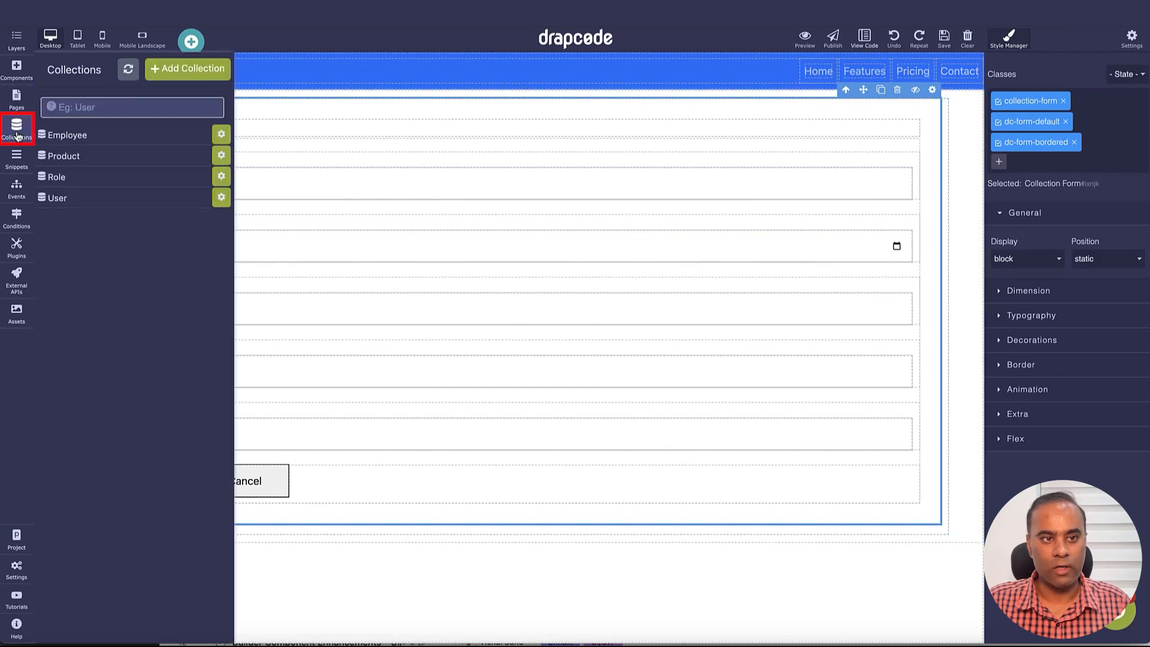
{"action": "left_click", "coordinate": [119, 157]}
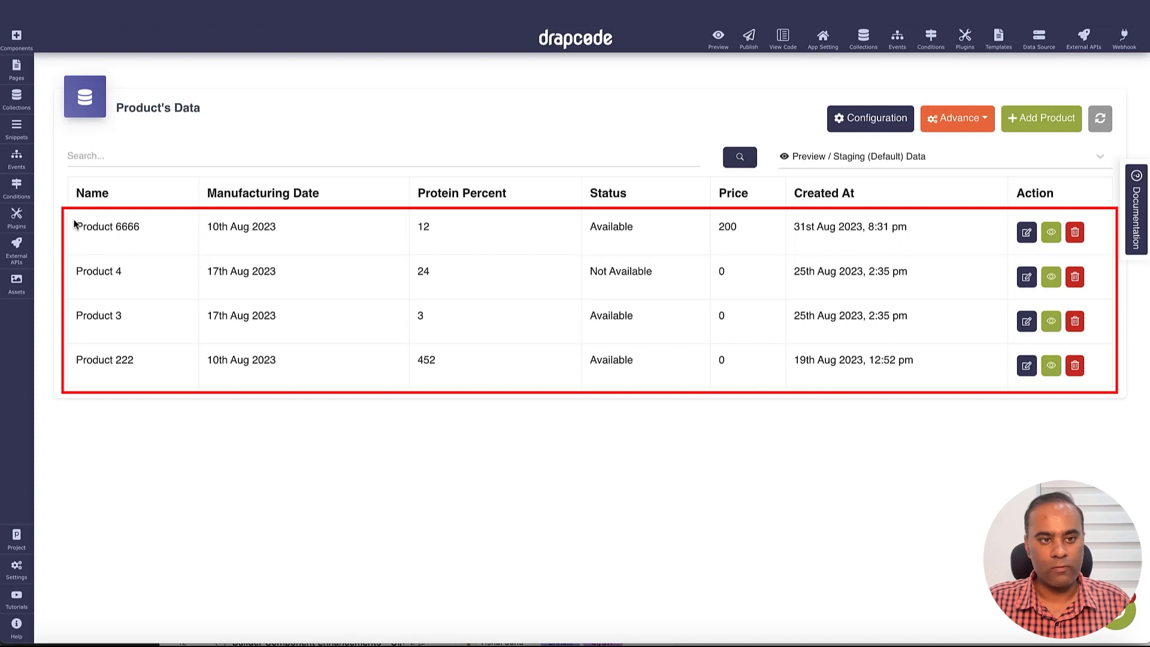
{"action": "left_click_drag", "start_coordinate": [76, 226], "coordinate": [125, 366]}
{"action": "triple_click", "coordinate": [114, 362]}
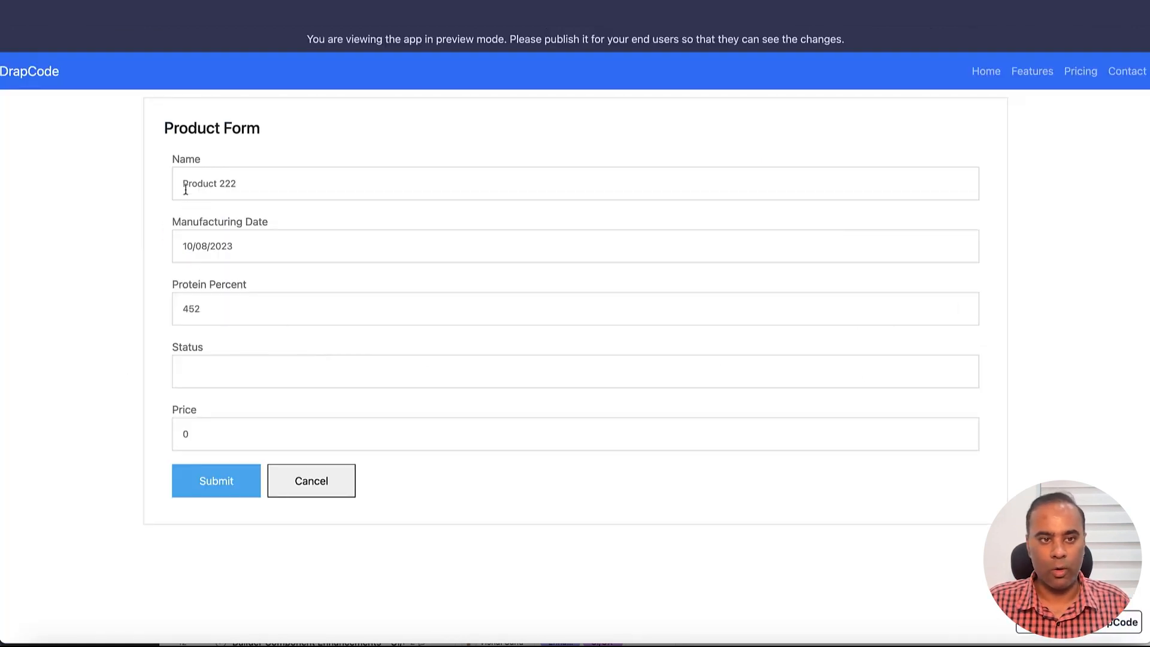
Prefix Product 222's name with 'Copy of', set price to 20, and submit the clone
{"action": "left_click", "coordinate": [186, 189]}
{"action": "type", "text": "Copy"}
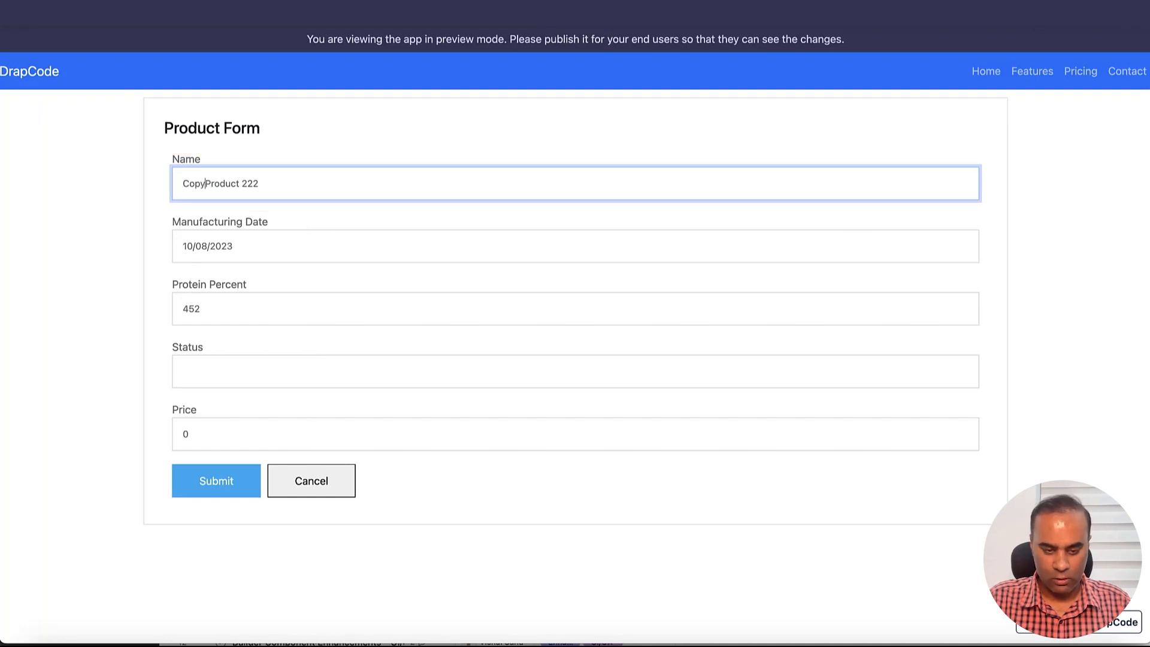
{"action": "type", "text": " of"}
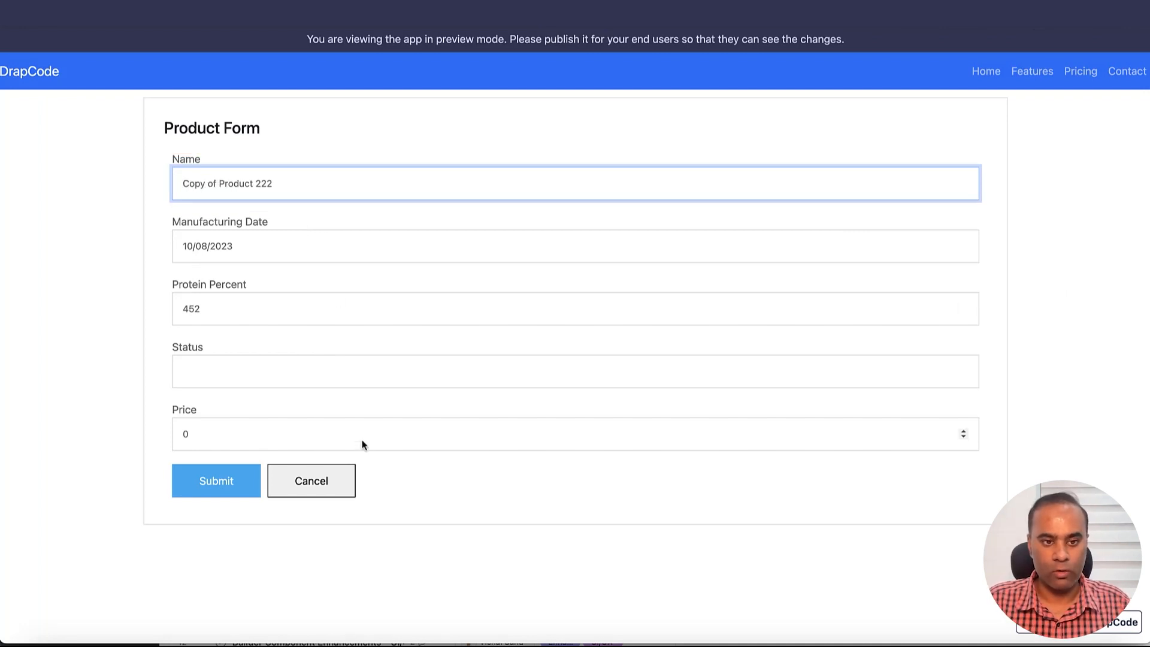
{"action": "left_click", "coordinate": [278, 436]}
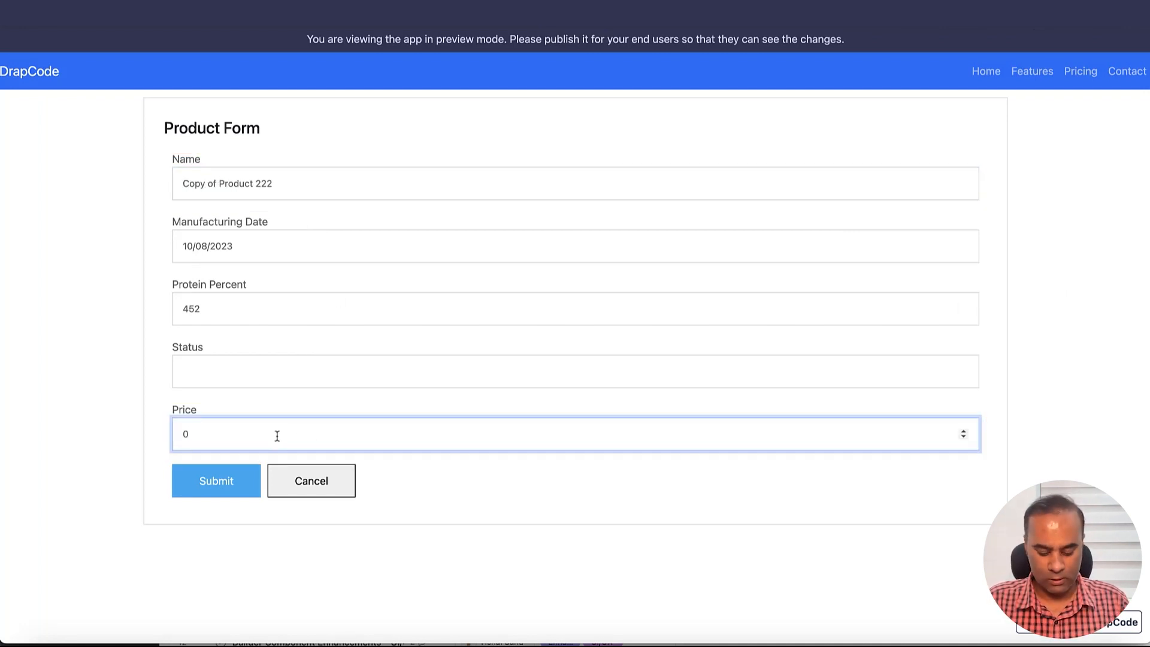
{"action": "key", "text": "BackSpace"}
{"action": "type", "text": "2"}
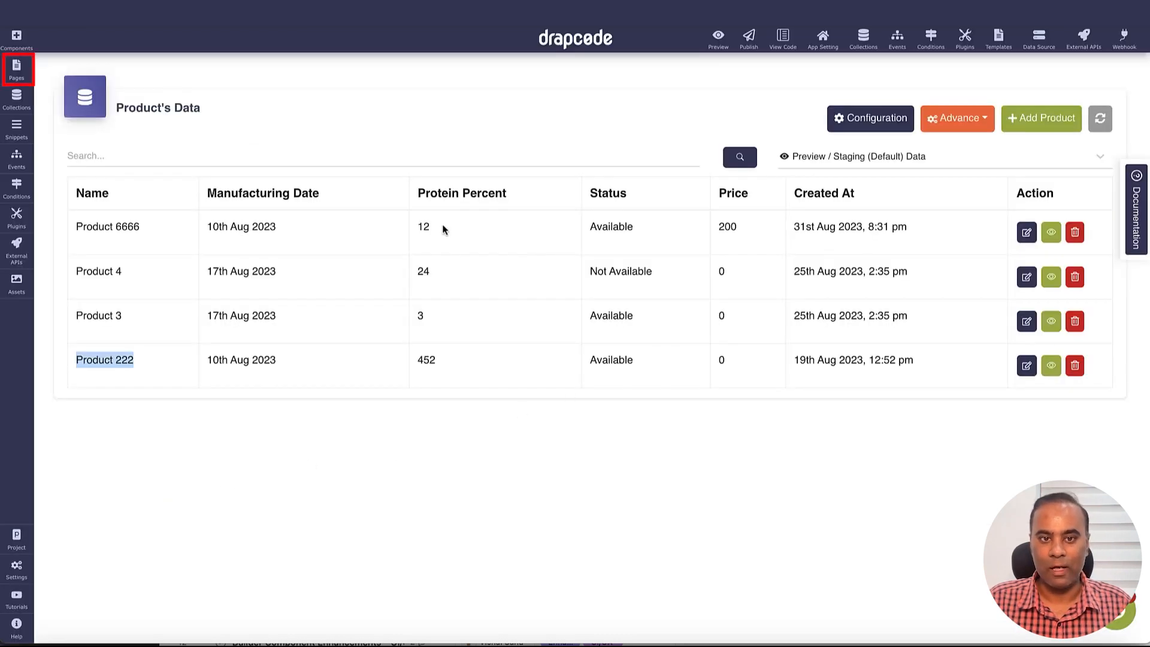
{"action": "left_click", "coordinate": [18, 77]}
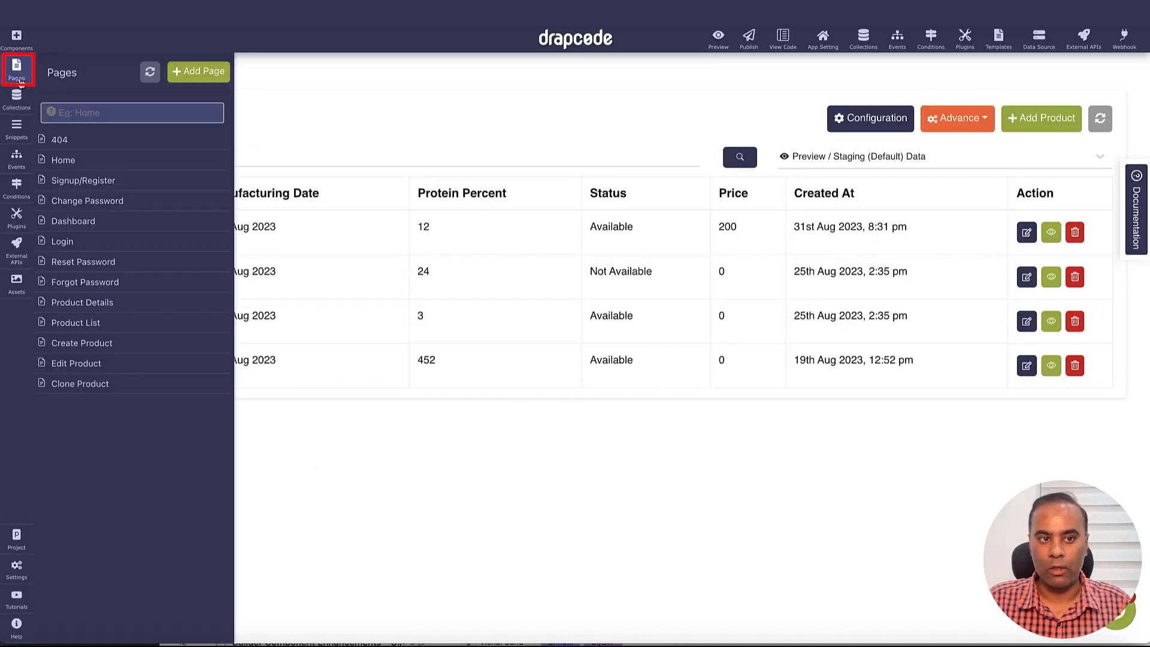
{"action": "left_click", "coordinate": [124, 387]}
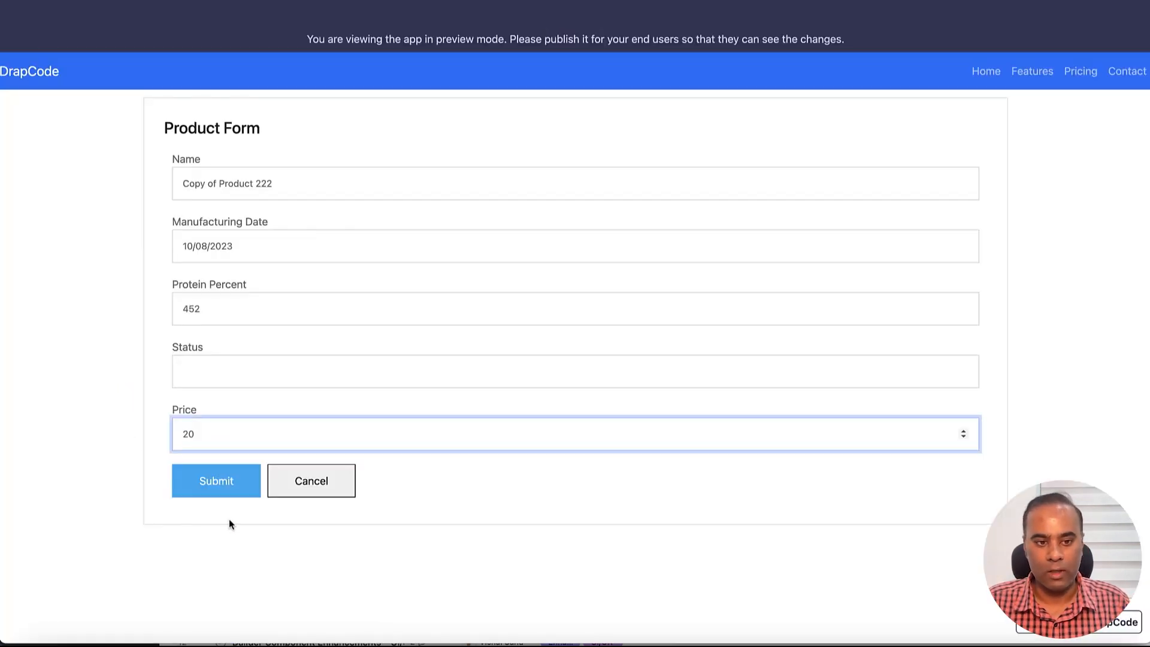
{"action": "left_click", "coordinate": [223, 485]}
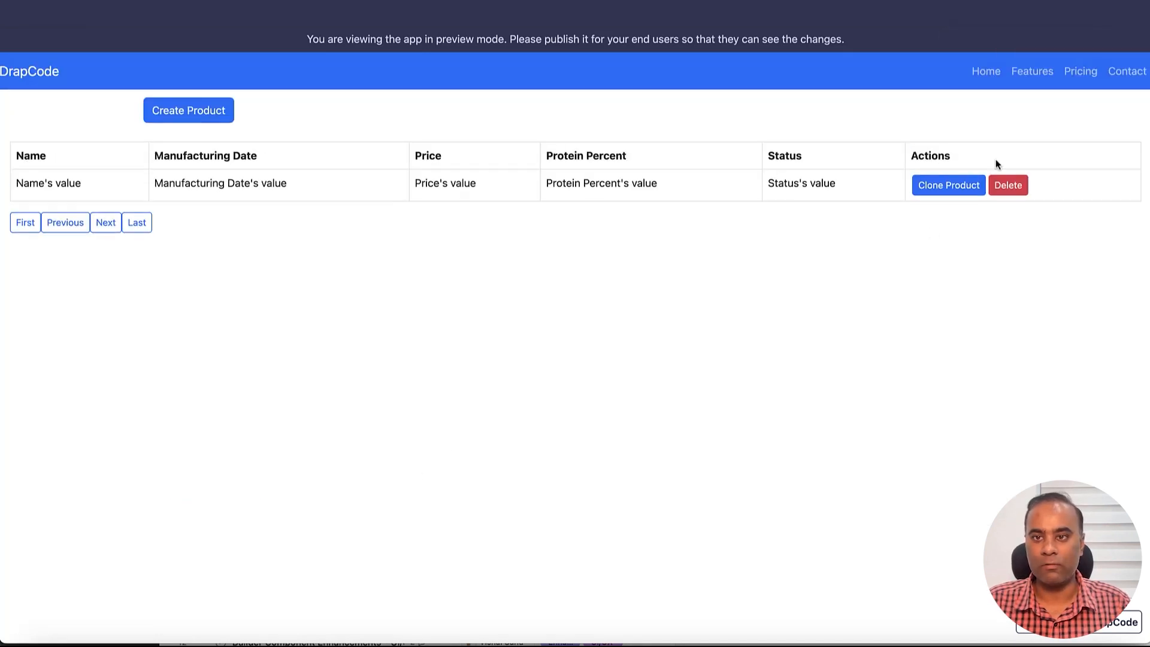
{"action": "key", "text": "ctrl+shift+Tab"}
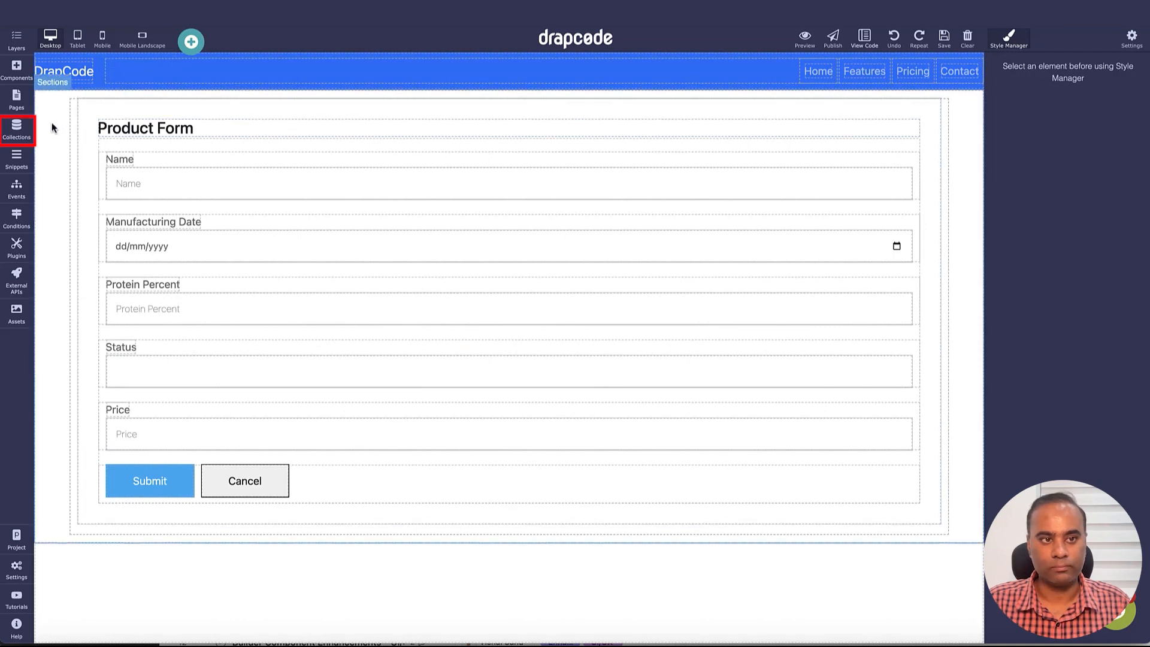
Check the Product records: new Copy of Product 222 priced 20 above the unchanged original Product 222
{"action": "left_click", "coordinate": [18, 124]}
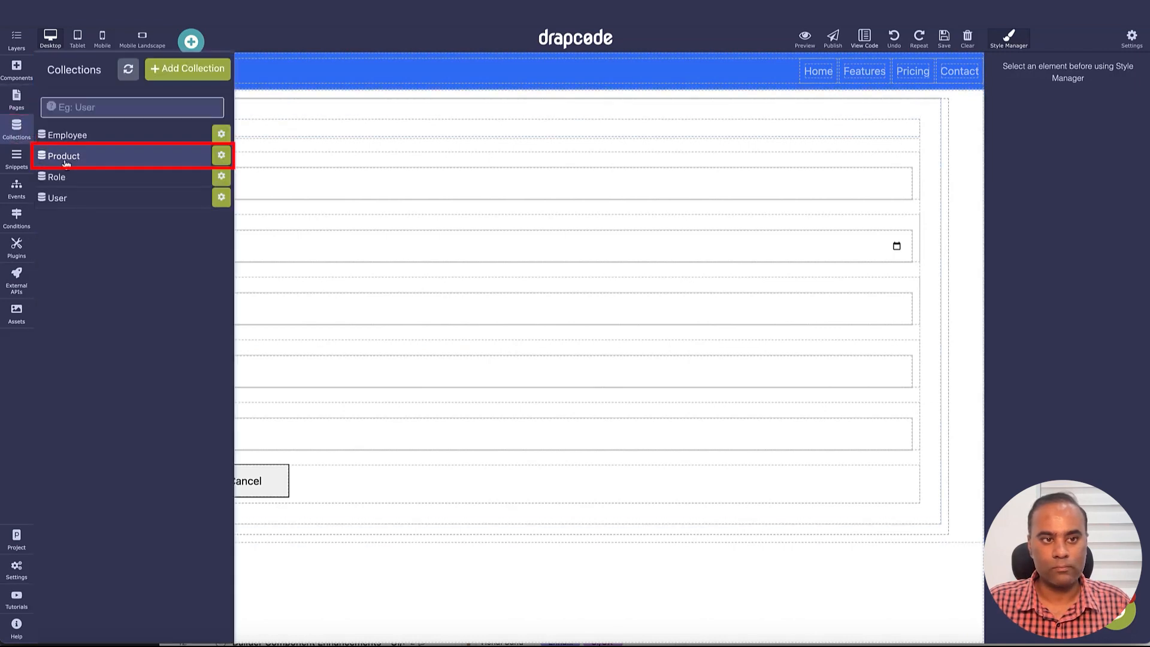
{"action": "left_click", "coordinate": [87, 157]}
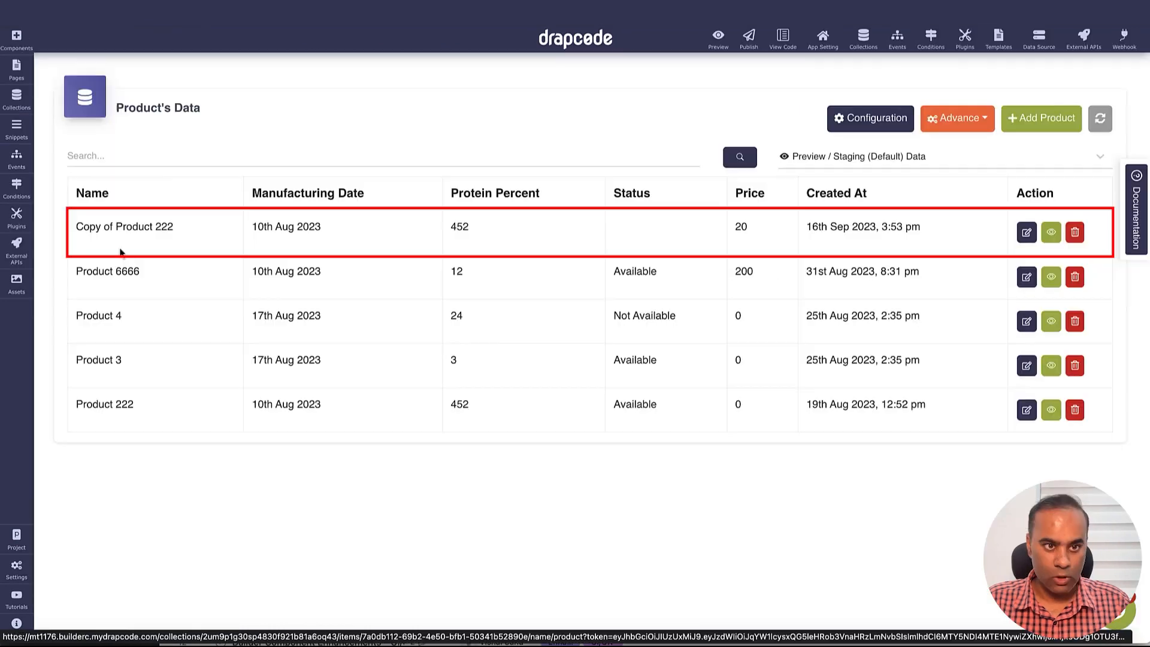
{"action": "left_click_drag", "start_coordinate": [74, 223], "coordinate": [191, 234]}
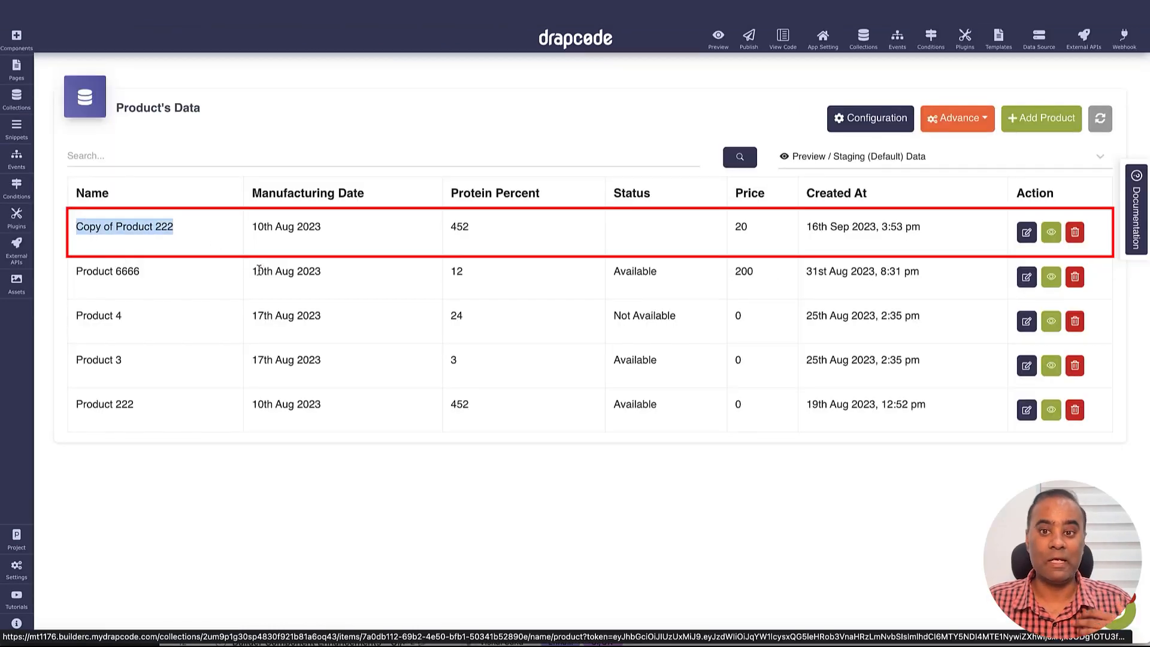
{"action": "triple_click", "coordinate": [109, 413]}
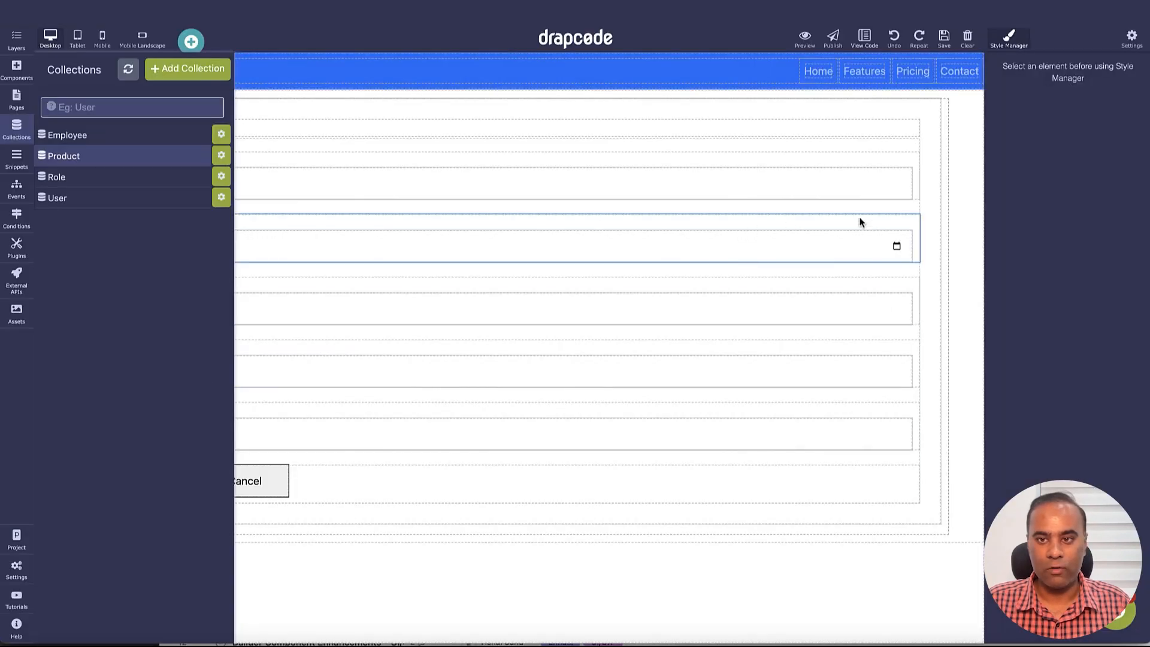
{"action": "left_click", "coordinate": [939, 179]}
{"action": "left_click", "coordinate": [932, 91]}
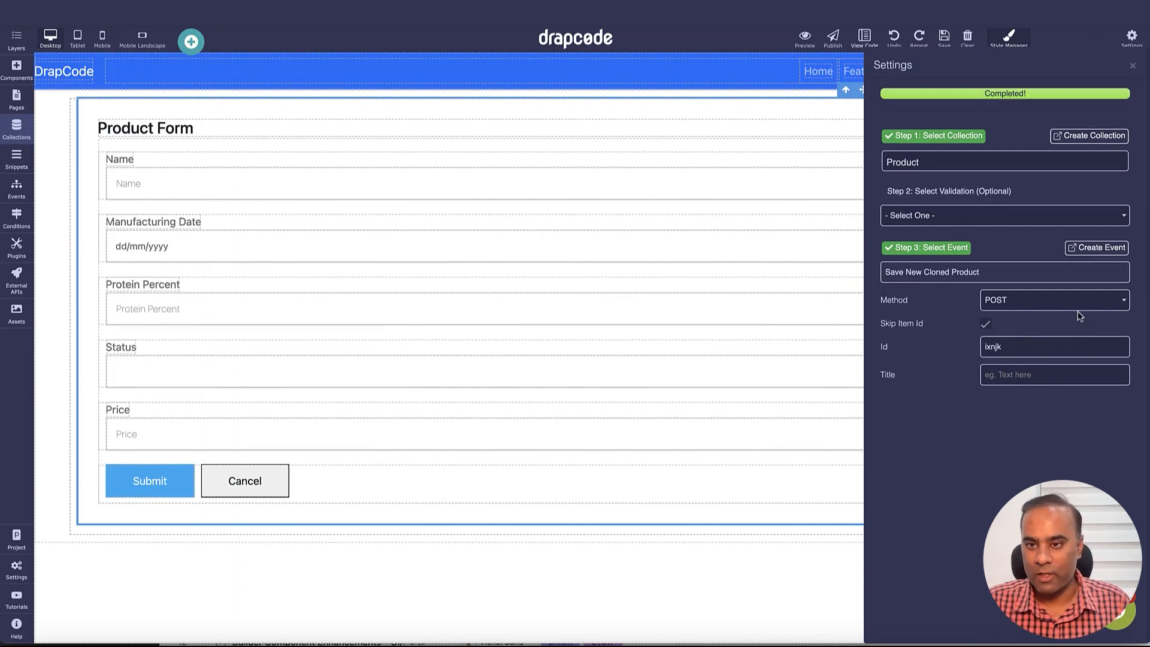
{"action": "left_click_drag", "start_coordinate": [877, 301], "coordinate": [987, 300]}
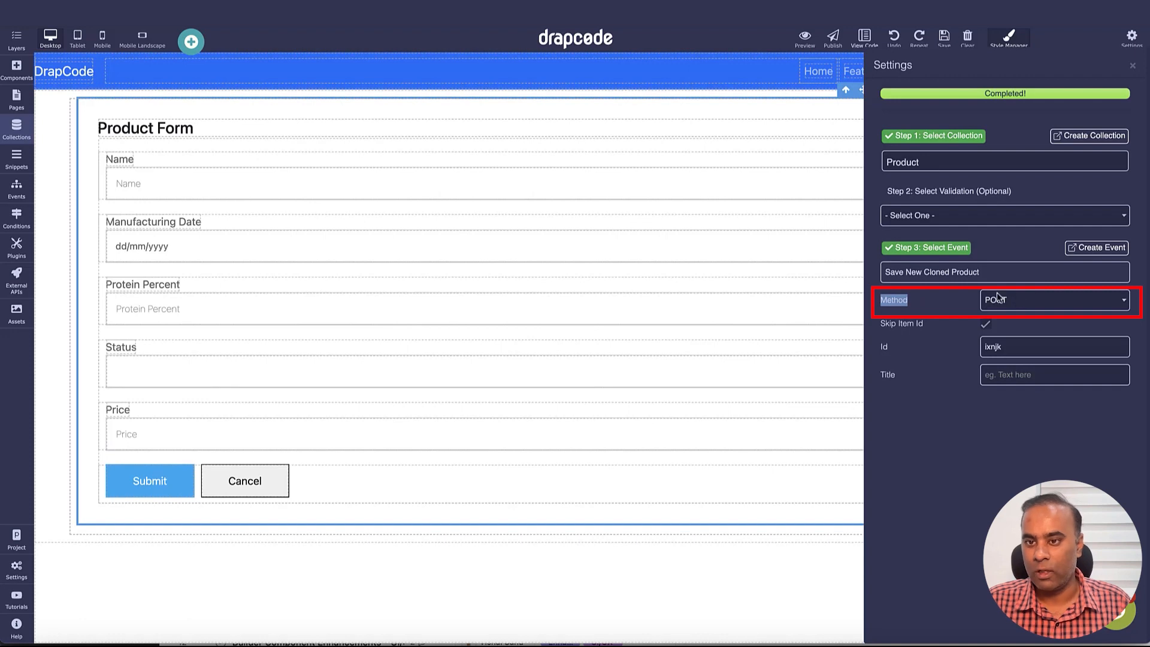
{"action": "left_click", "coordinate": [1006, 302]}
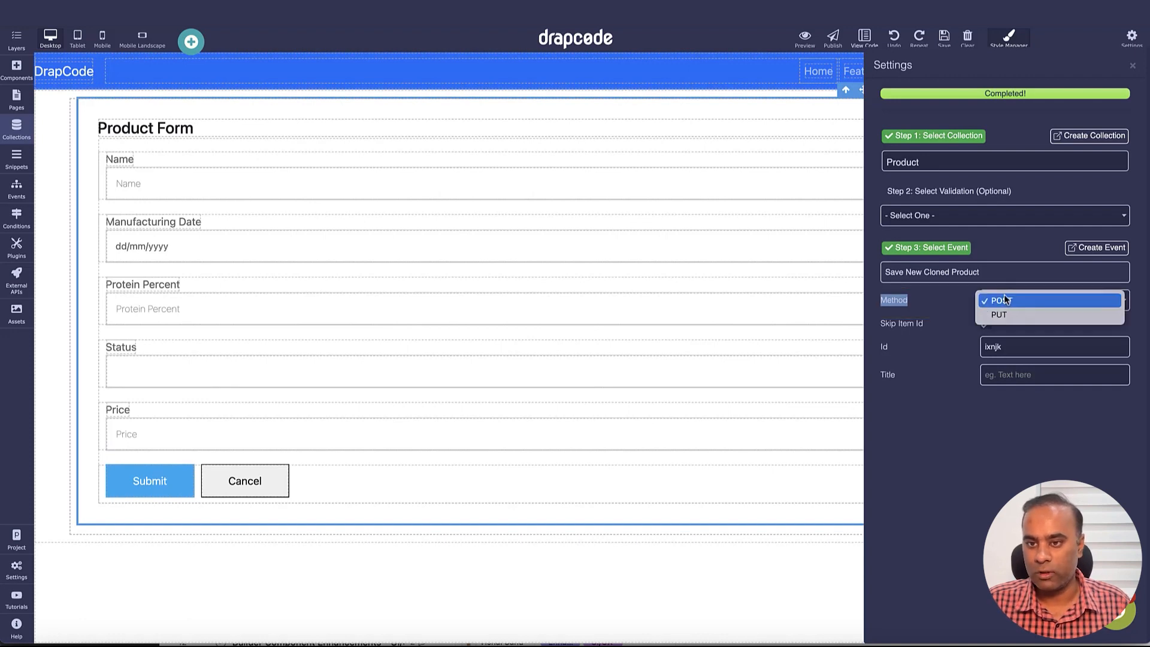
{"action": "left_click", "coordinate": [1005, 298]}
{"action": "left_click_drag", "start_coordinate": [885, 328], "coordinate": [935, 333]}
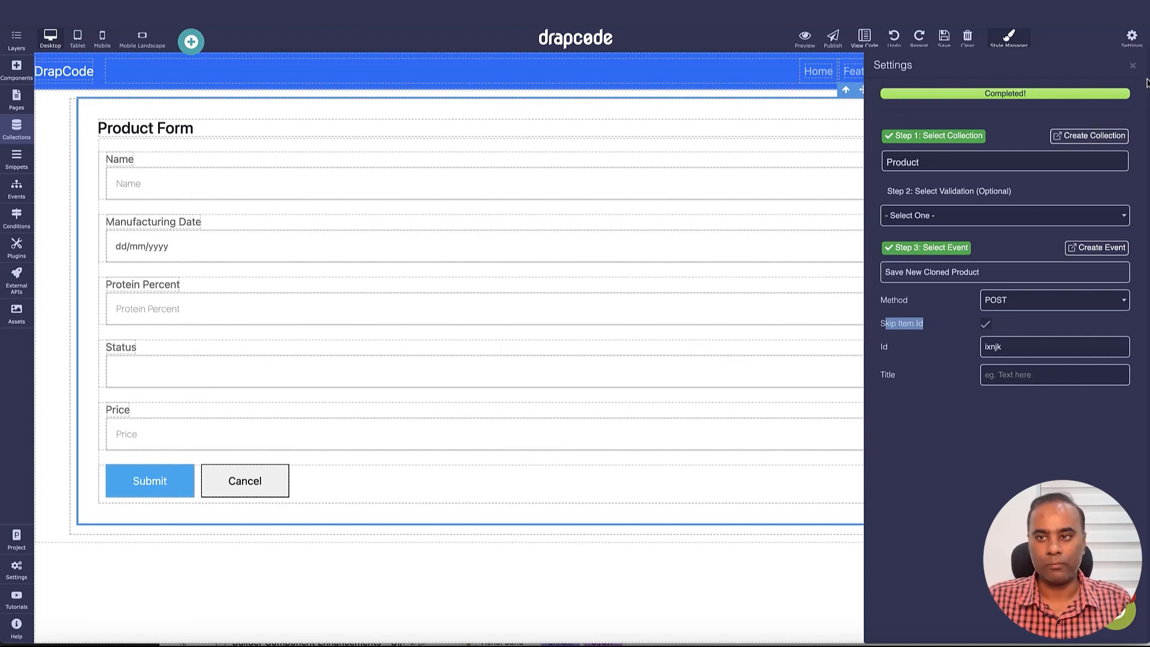
{"action": "left_click", "coordinate": [1132, 65]}
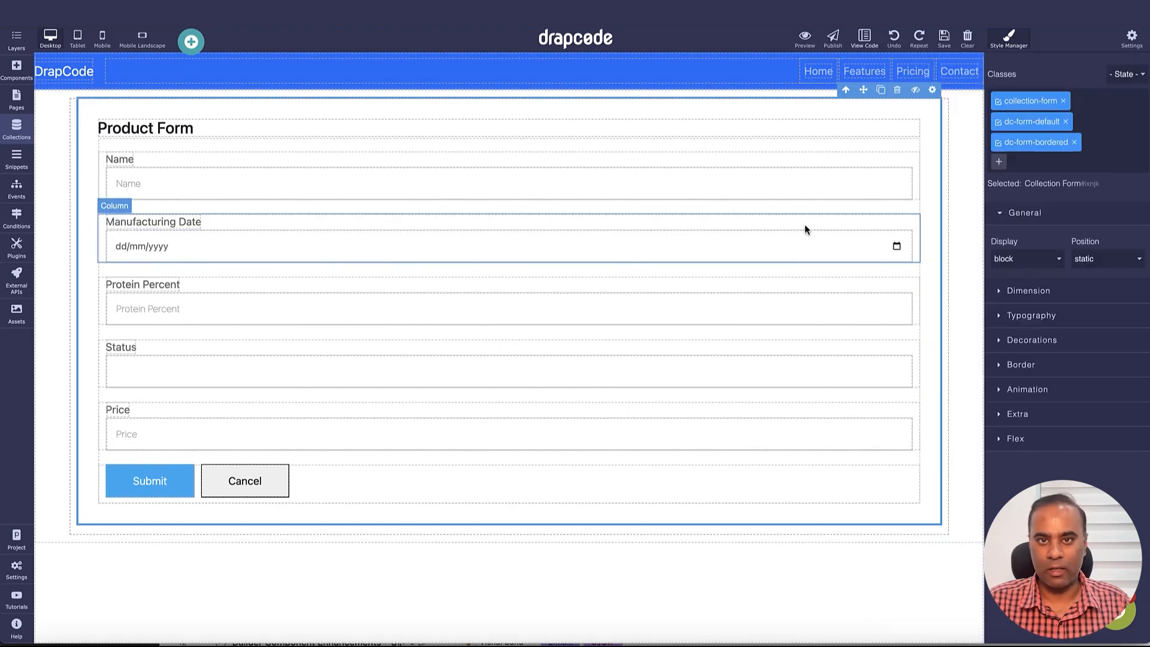
Create a new collection named Cosmetic Product
{"action": "left_click", "coordinate": [17, 130]}
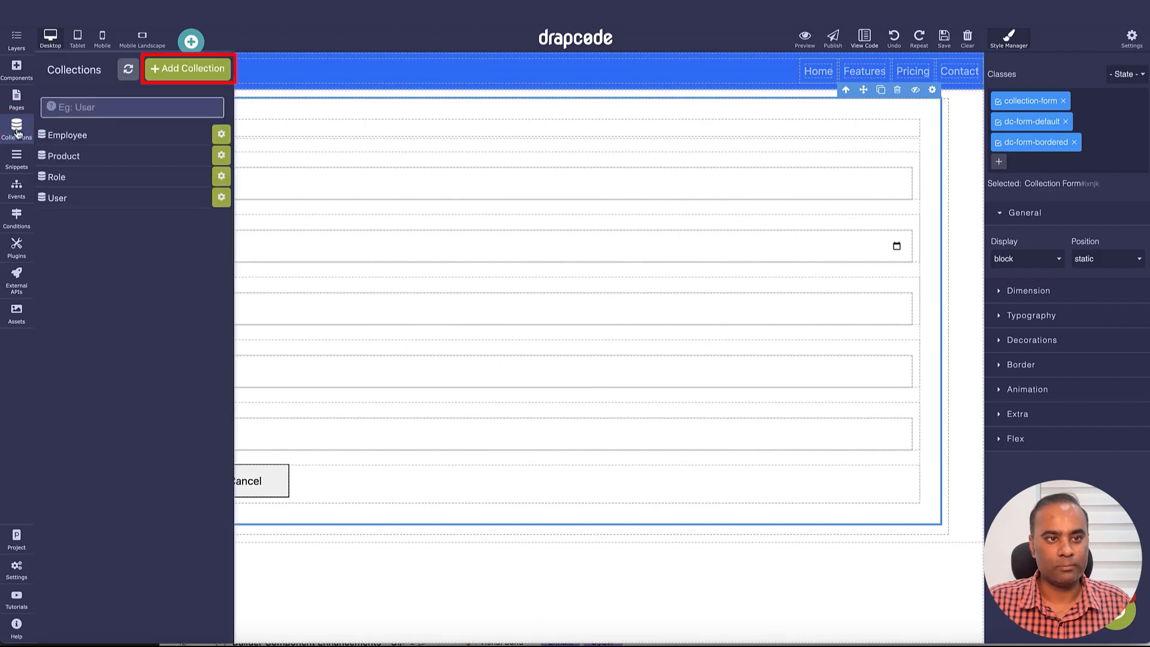
{"action": "left_click", "coordinate": [169, 70]}
{"action": "type", "text": "c"}
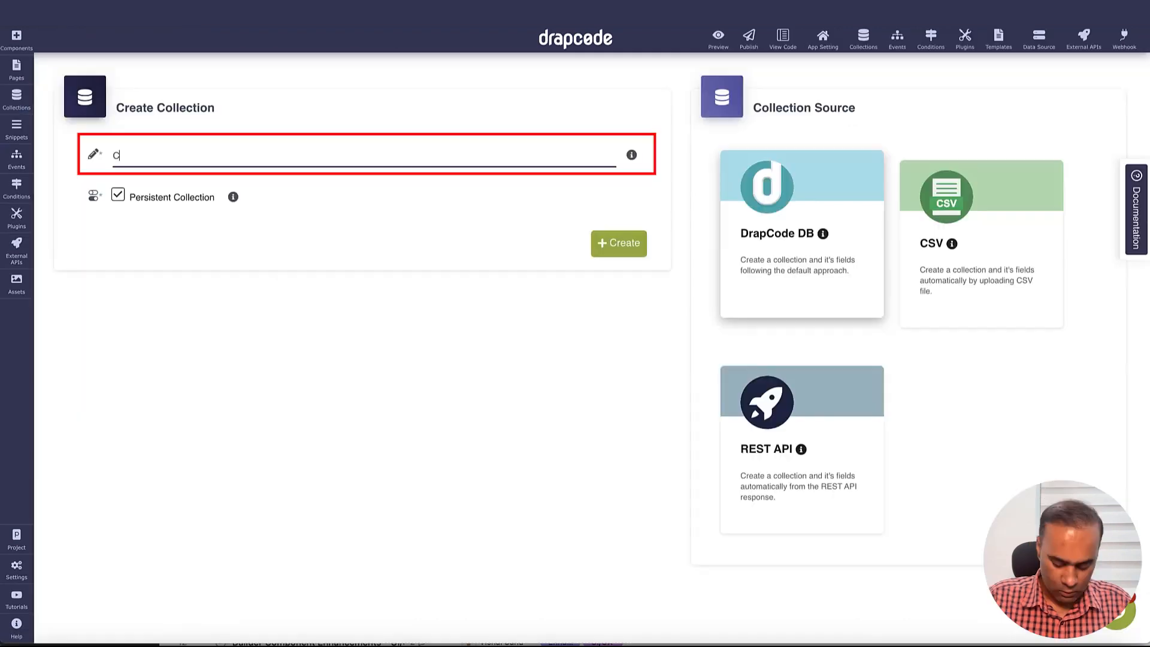
{"action": "type", "text": "osmetic P"}
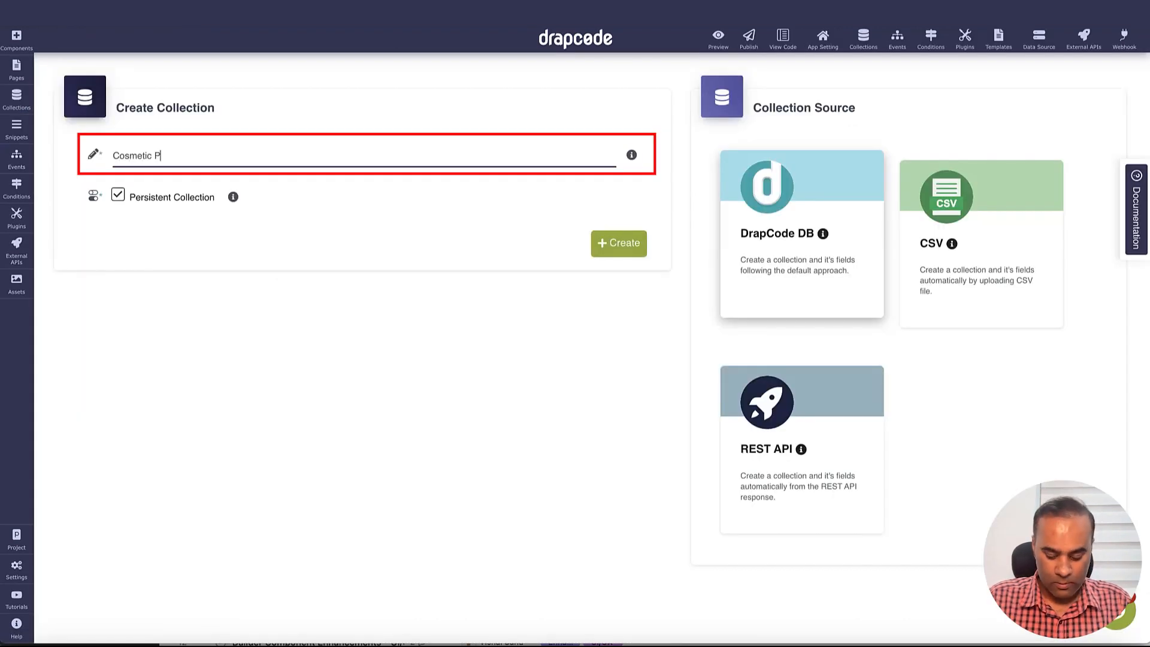
{"action": "type", "text": "roduct"}
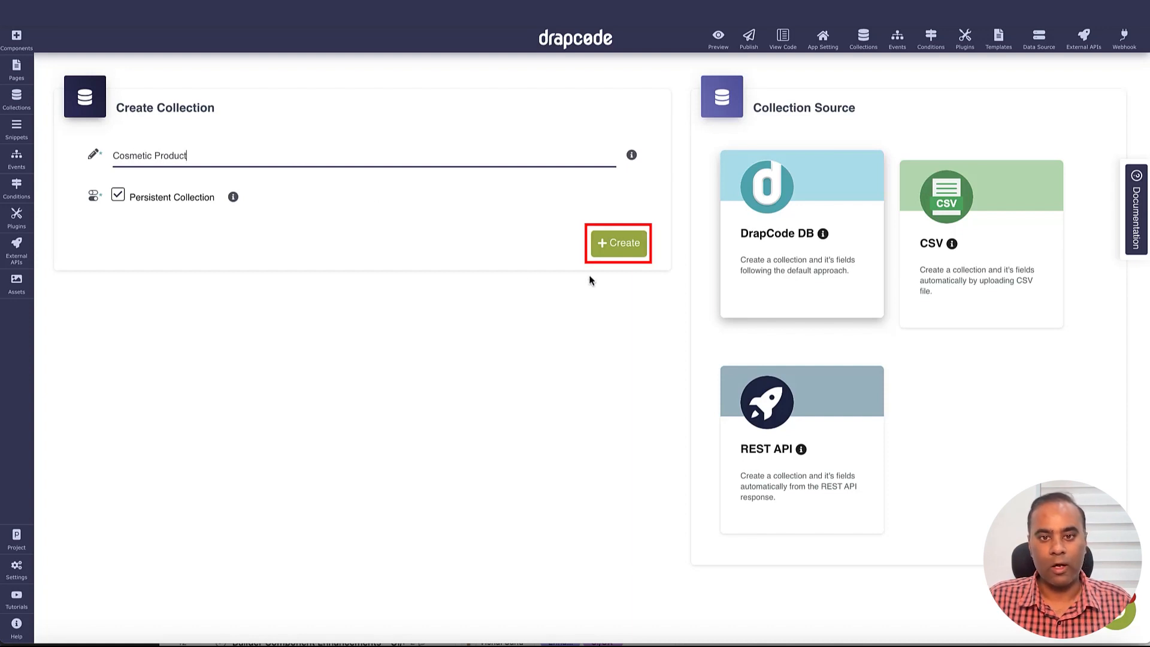
{"action": "left_click", "coordinate": [598, 256]}
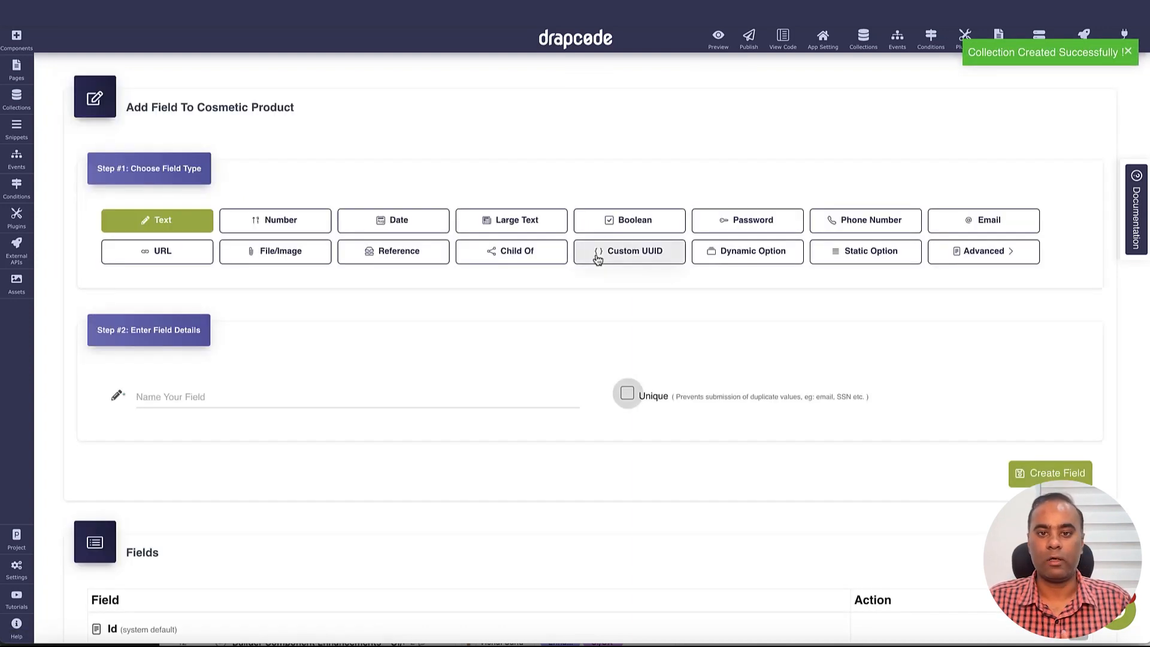
Add a Name text field and a Price number field to it
{"action": "left_click", "coordinate": [503, 398]}
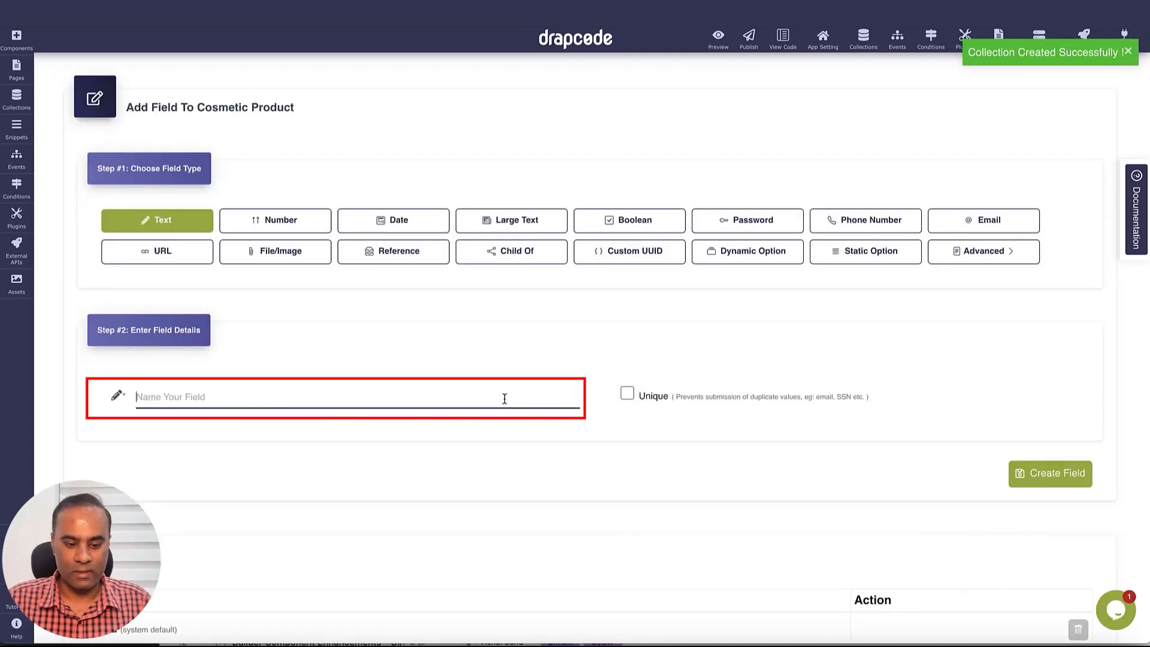
{"action": "type", "text": "Name"}
{"action": "left_click", "coordinate": [1076, 473]}
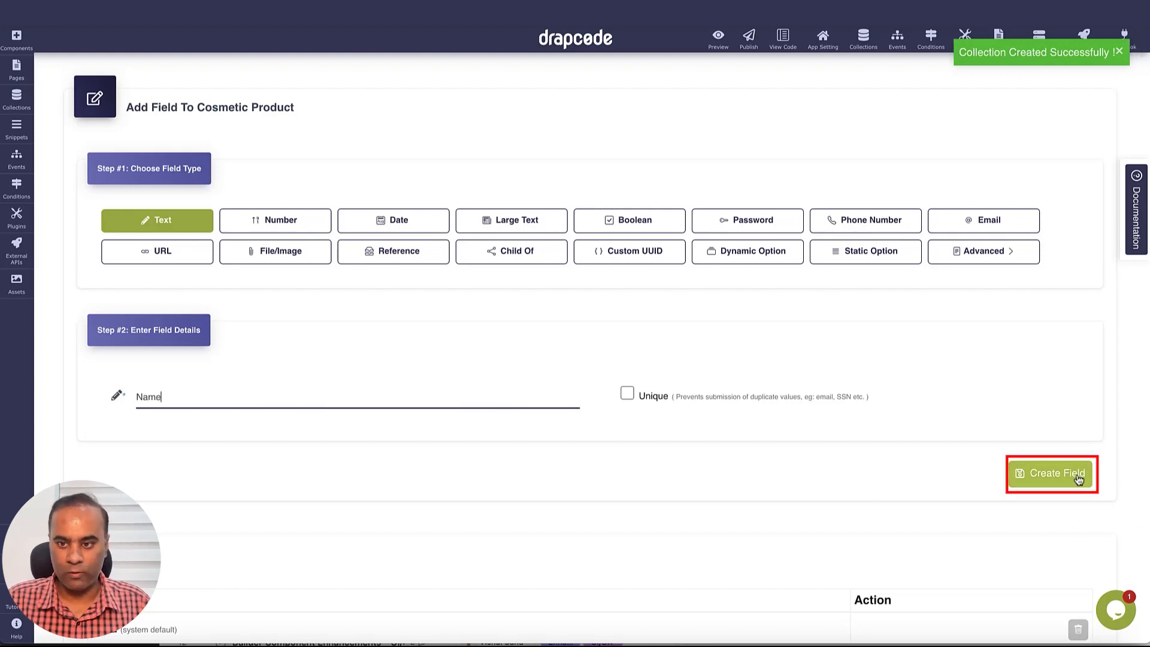
{"action": "left_click", "coordinate": [275, 270]}
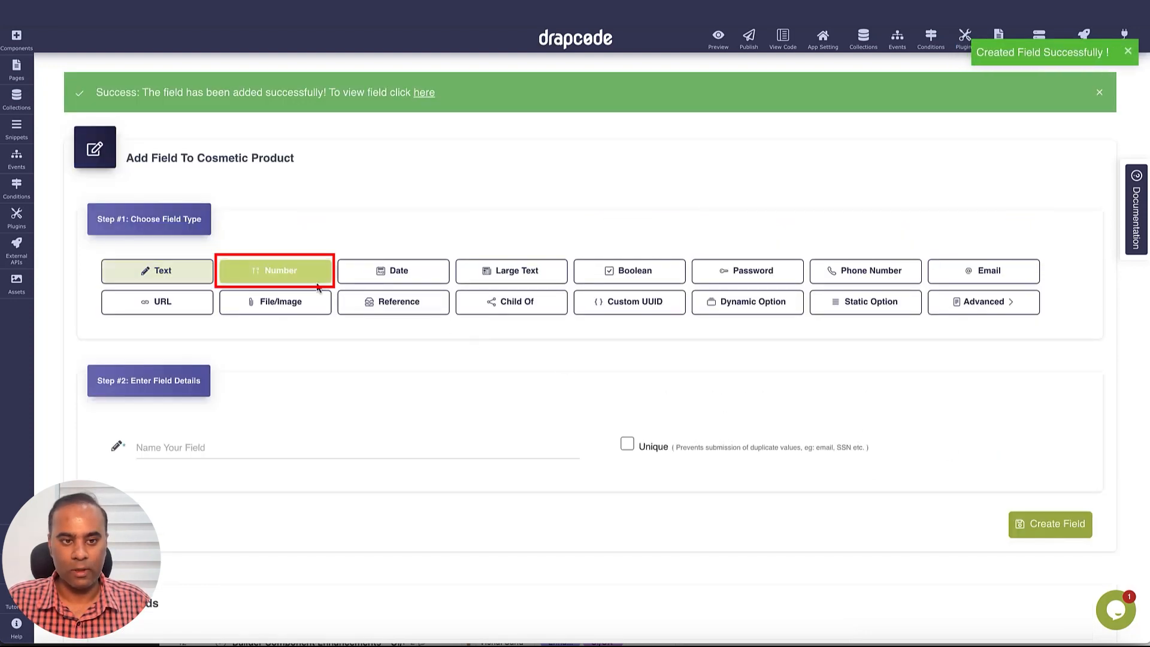
{"action": "left_click", "coordinate": [312, 443]}
{"action": "type", "text": "Price"}
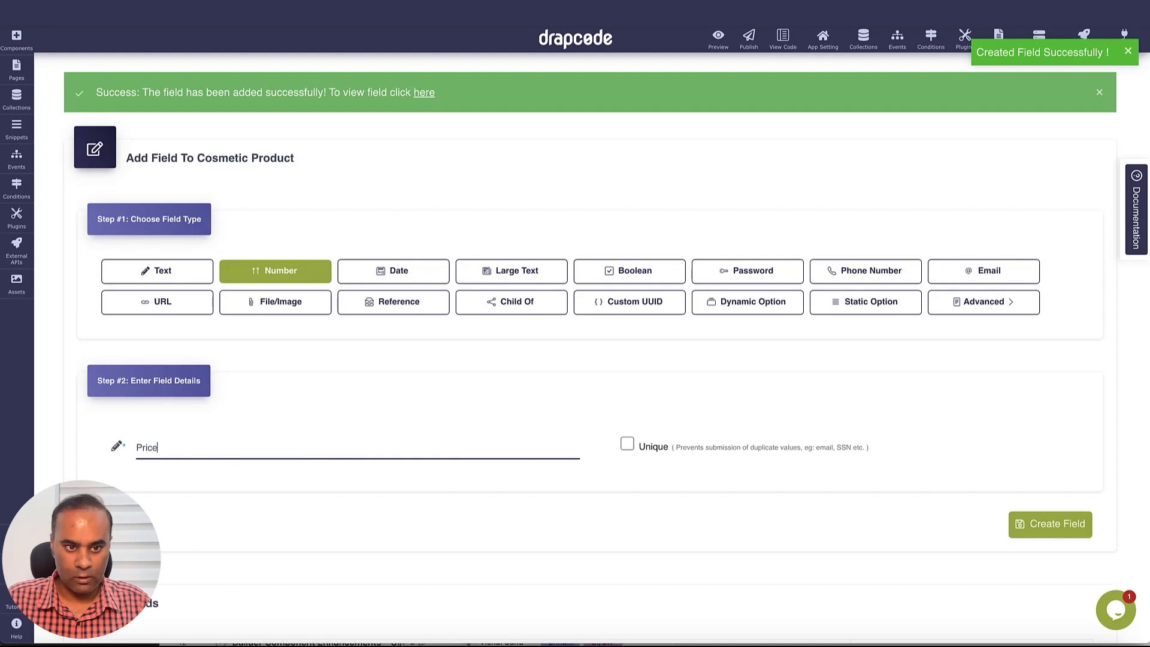
{"action": "left_click", "coordinate": [1026, 526]}
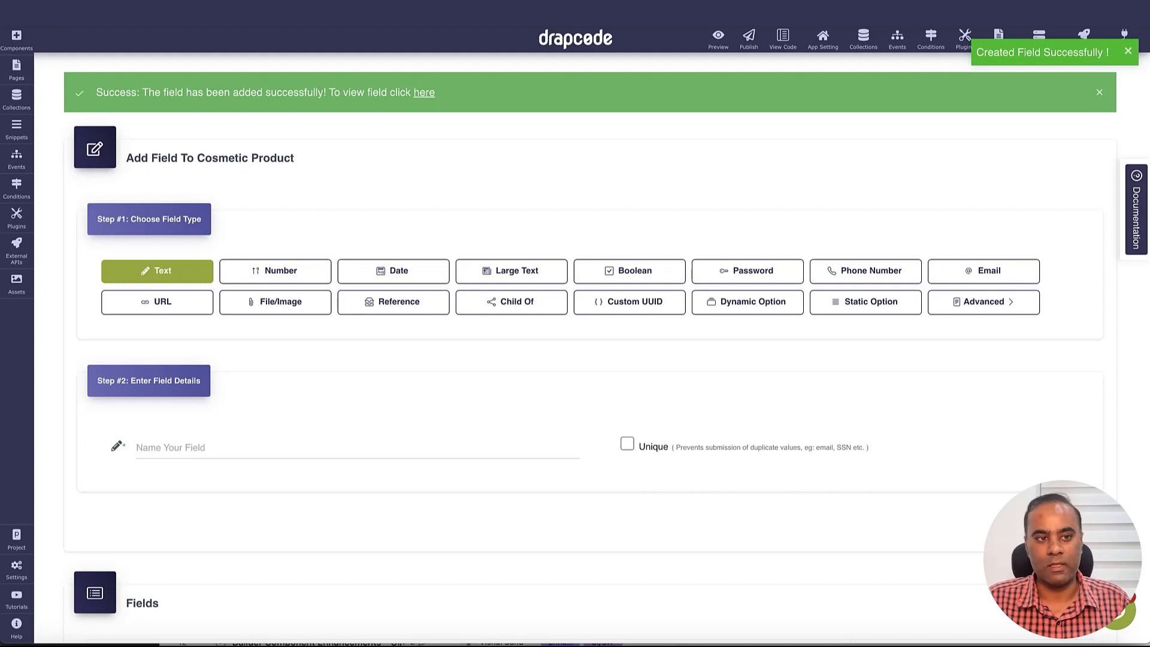
Add a page named Create Cosmetic Product, copying its content from the Clone Product page
{"action": "left_click", "coordinate": [16, 68]}
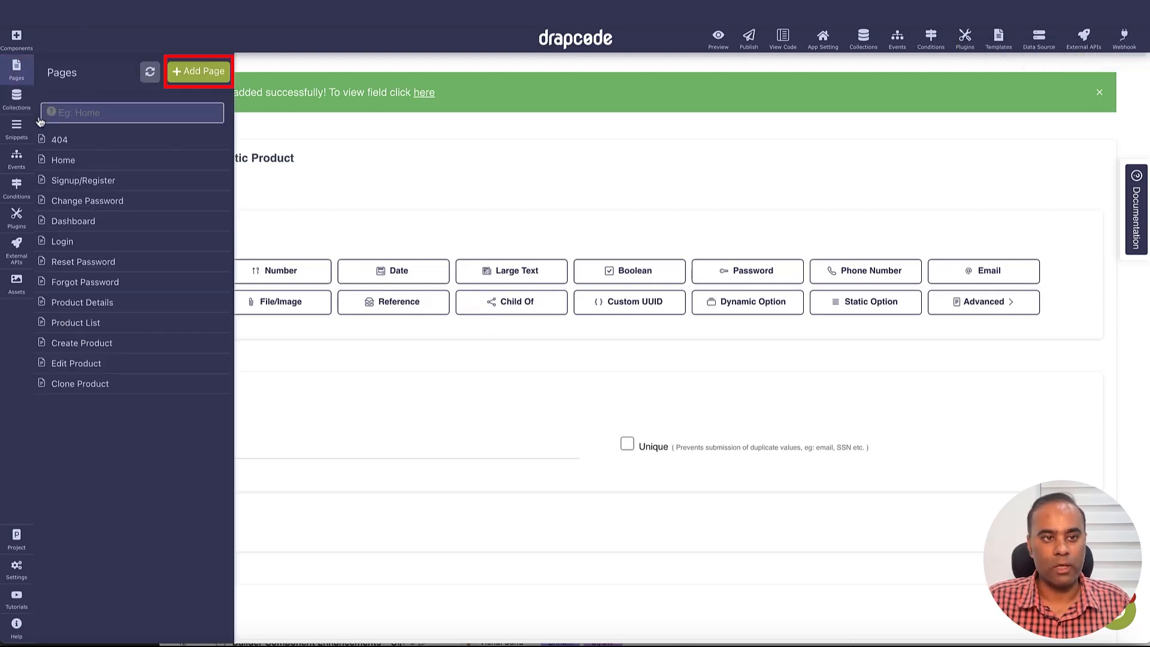
{"action": "left_click", "coordinate": [196, 73]}
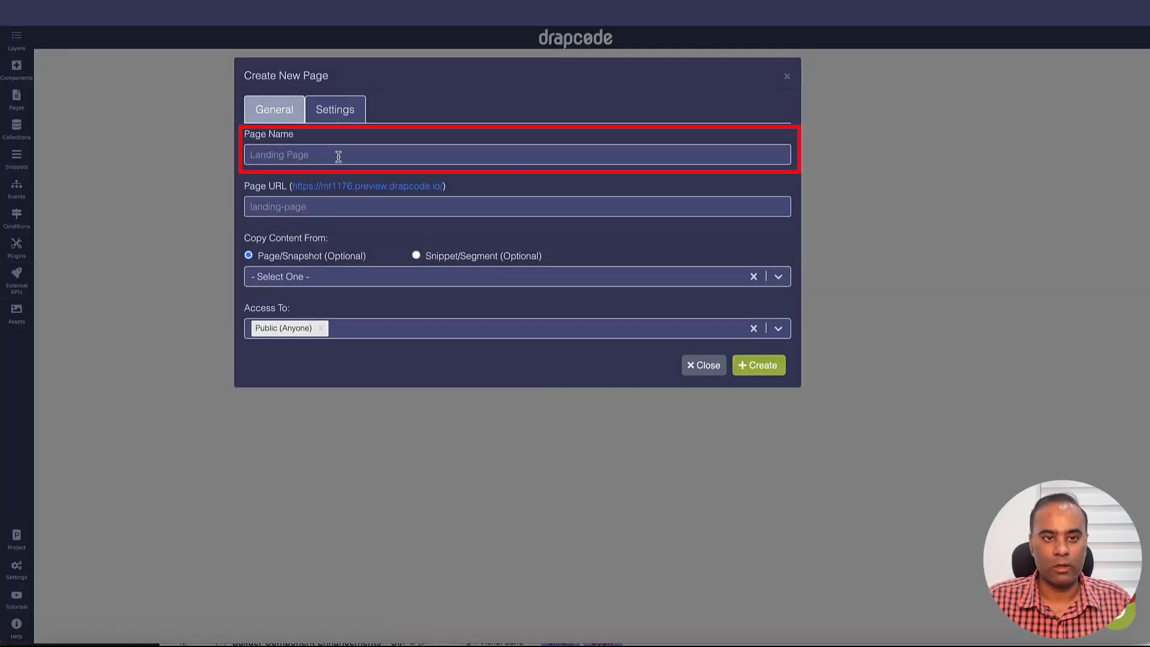
{"action": "left_click", "coordinate": [338, 155]}
{"action": "type", "text": "Create "}
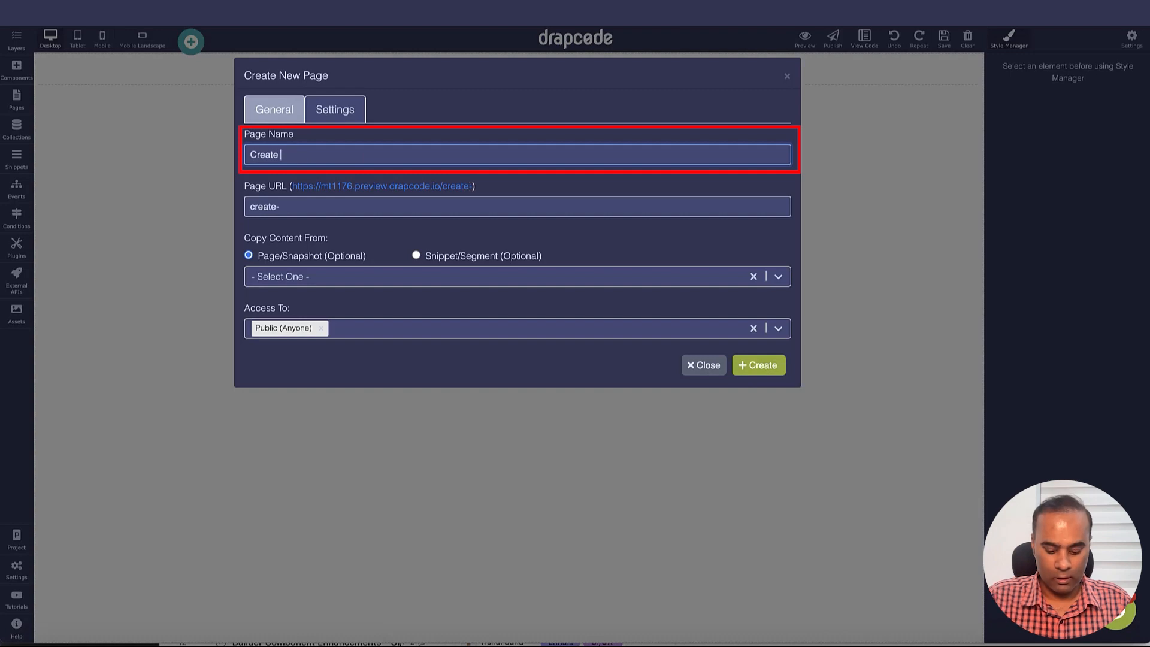
{"action": "type", "text": "Cosmetic "}
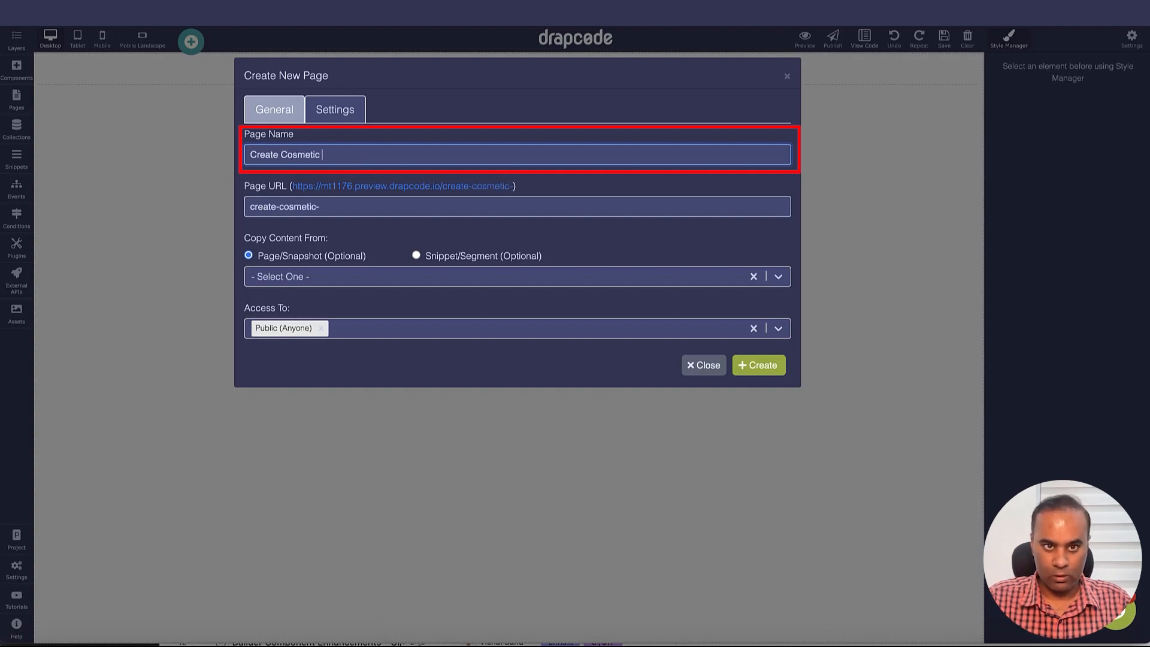
{"action": "type", "text": "Product"}
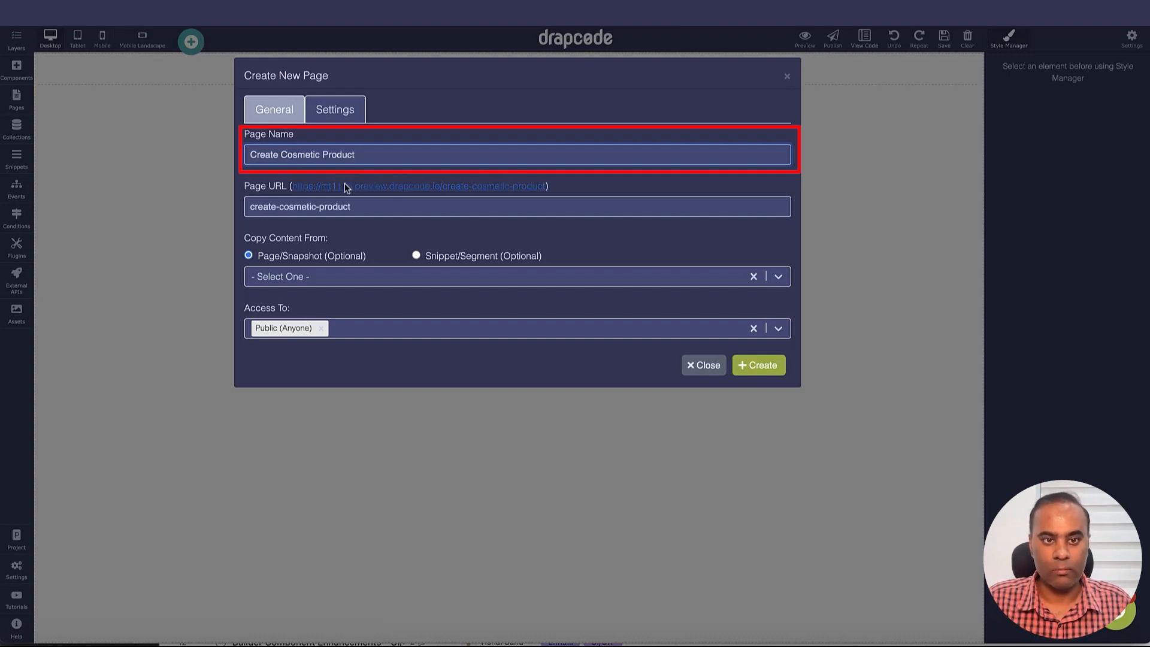
{"action": "left_click", "coordinate": [382, 276]}
{"action": "left_click", "coordinate": [382, 325]}
{"action": "left_click", "coordinate": [373, 313]}
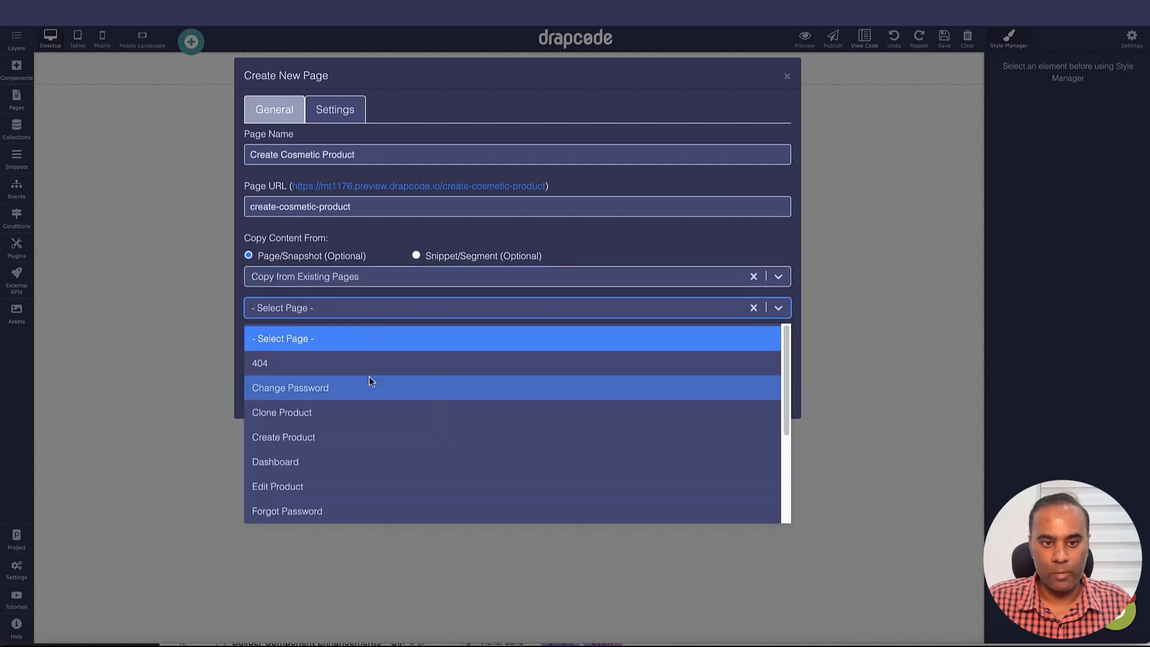
{"action": "scroll", "coordinate": [372, 401], "scroll_direction": "down", "scroll_amount": 2}
{"action": "scroll", "coordinate": [362, 388], "scroll_direction": "up", "scroll_amount": 2}
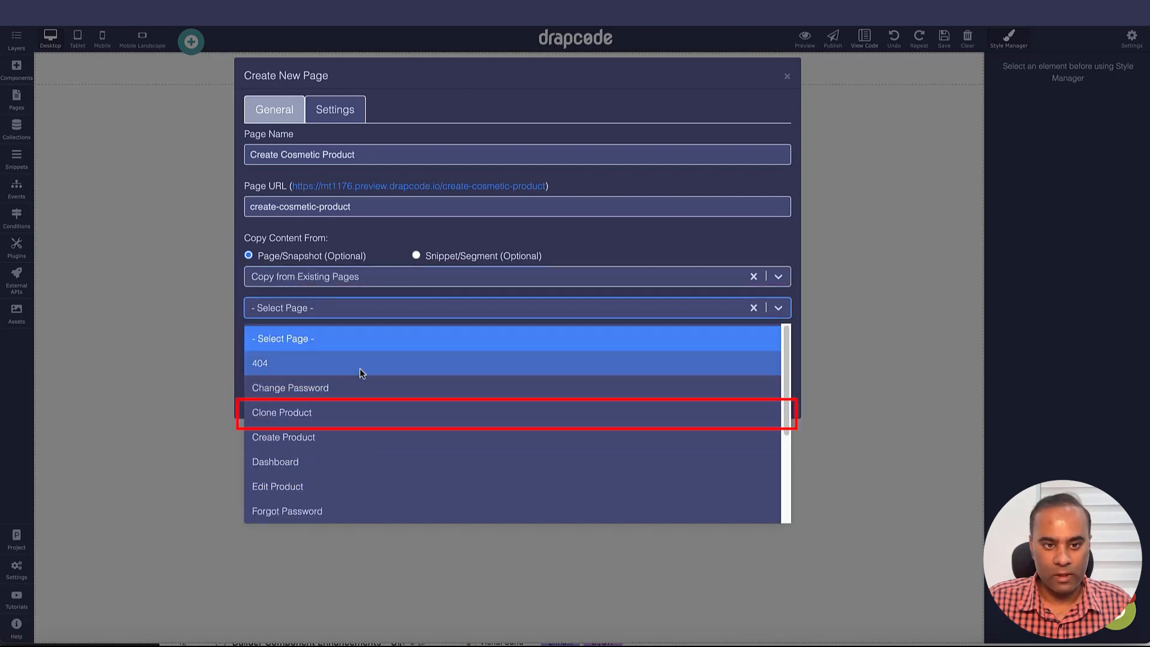
{"action": "left_click", "coordinate": [354, 412]}
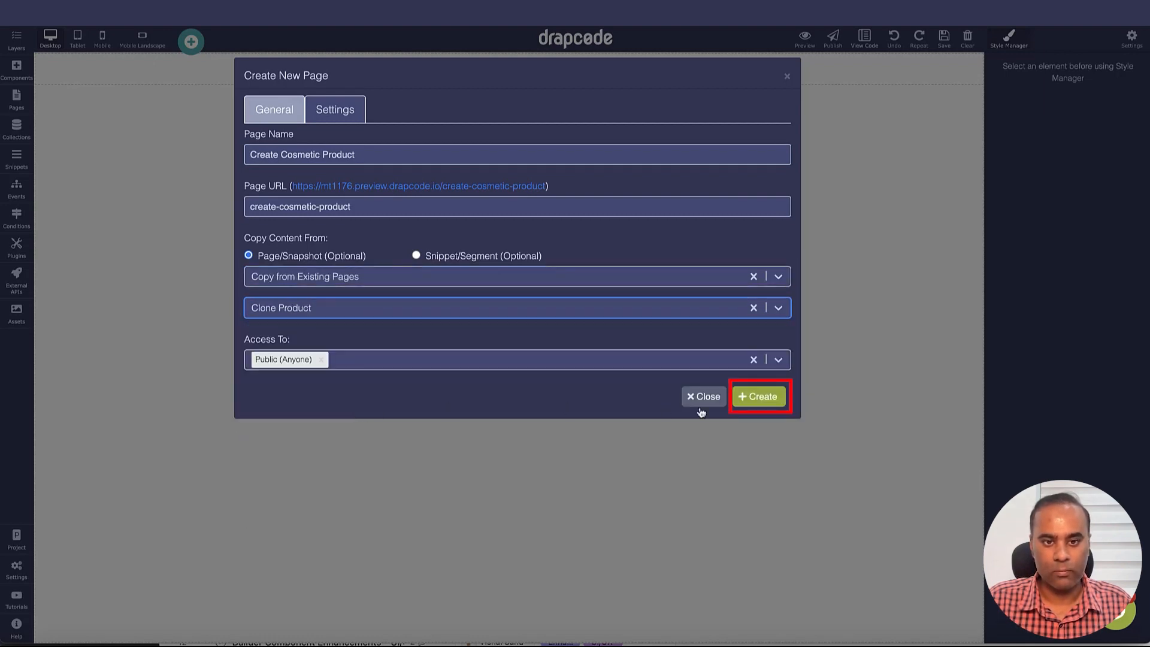
{"action": "left_click", "coordinate": [758, 398]}
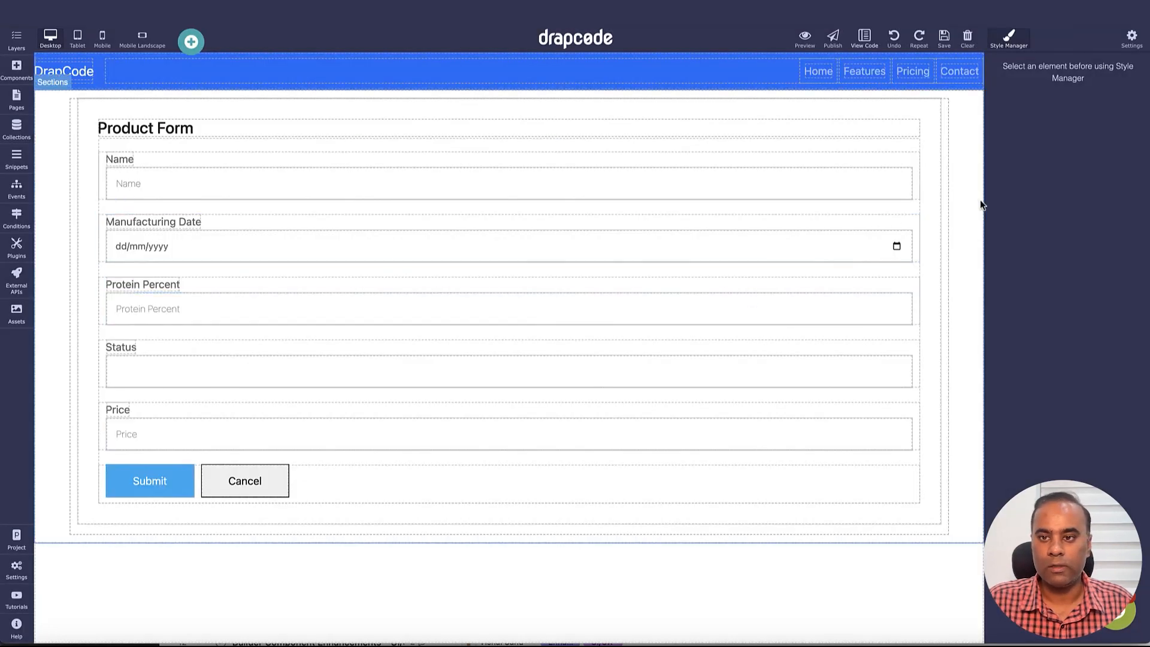
Delete the copied form section from the page and save it
{"action": "left_click", "coordinate": [941, 216]}
{"action": "left_click", "coordinate": [922, 93]}
{"action": "left_click", "coordinate": [944, 37]}
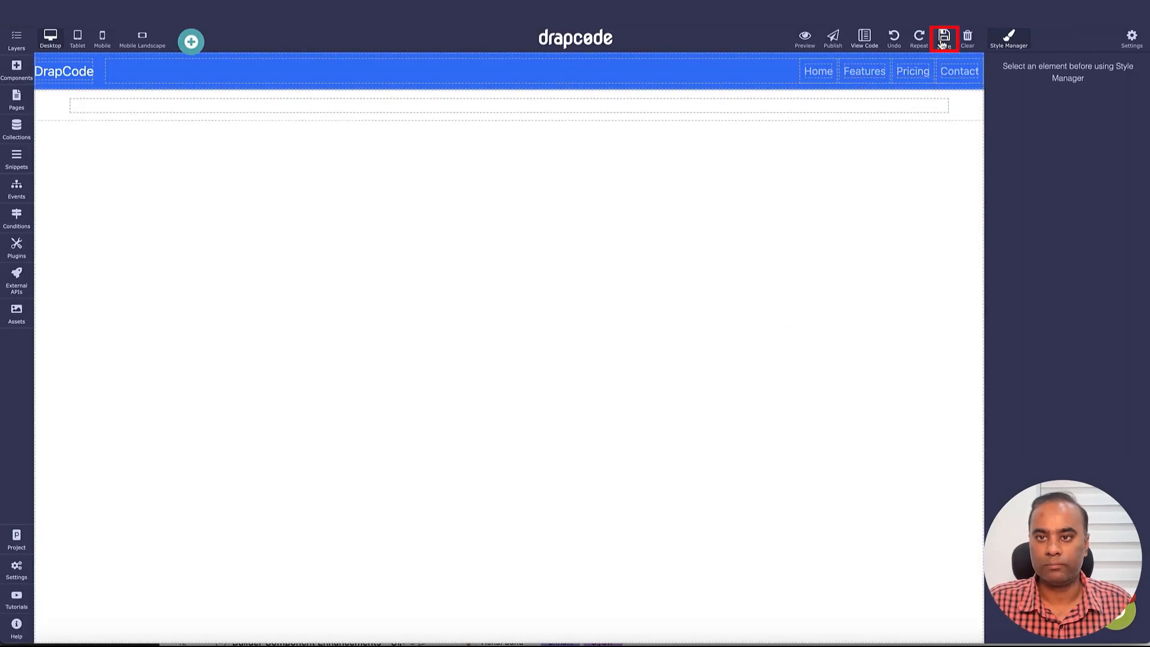
Bind the Create Cosmetic Product page to the Product collection in its settings
{"action": "left_click", "coordinate": [16, 99]}
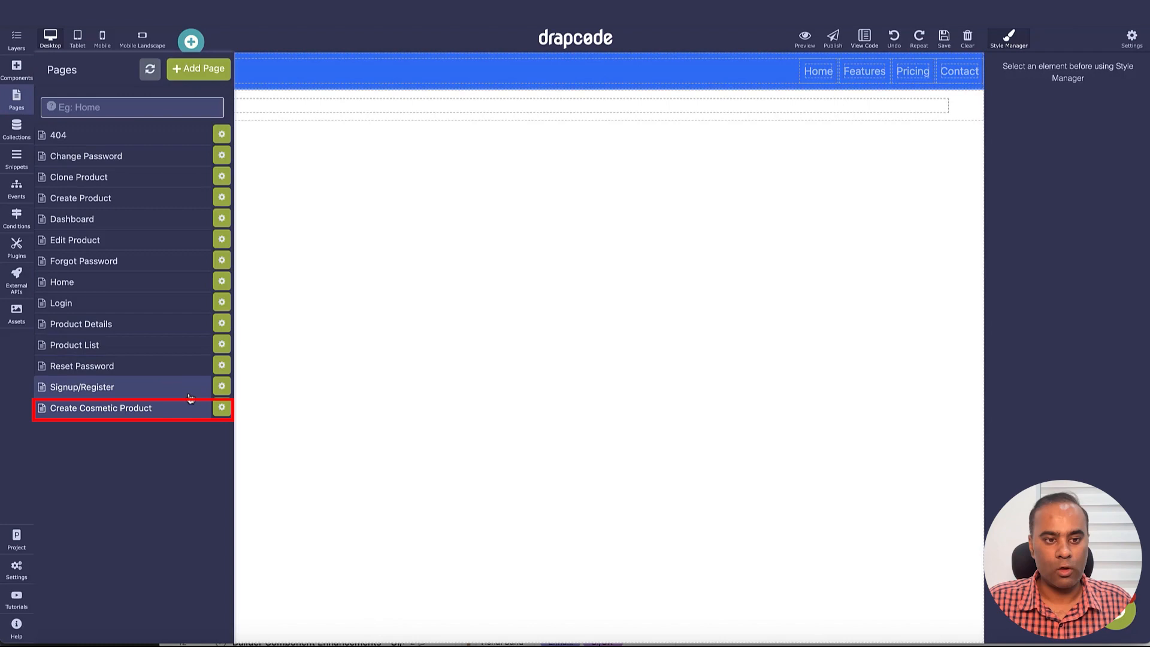
{"action": "left_click", "coordinate": [221, 408]}
{"action": "left_click", "coordinate": [334, 112]}
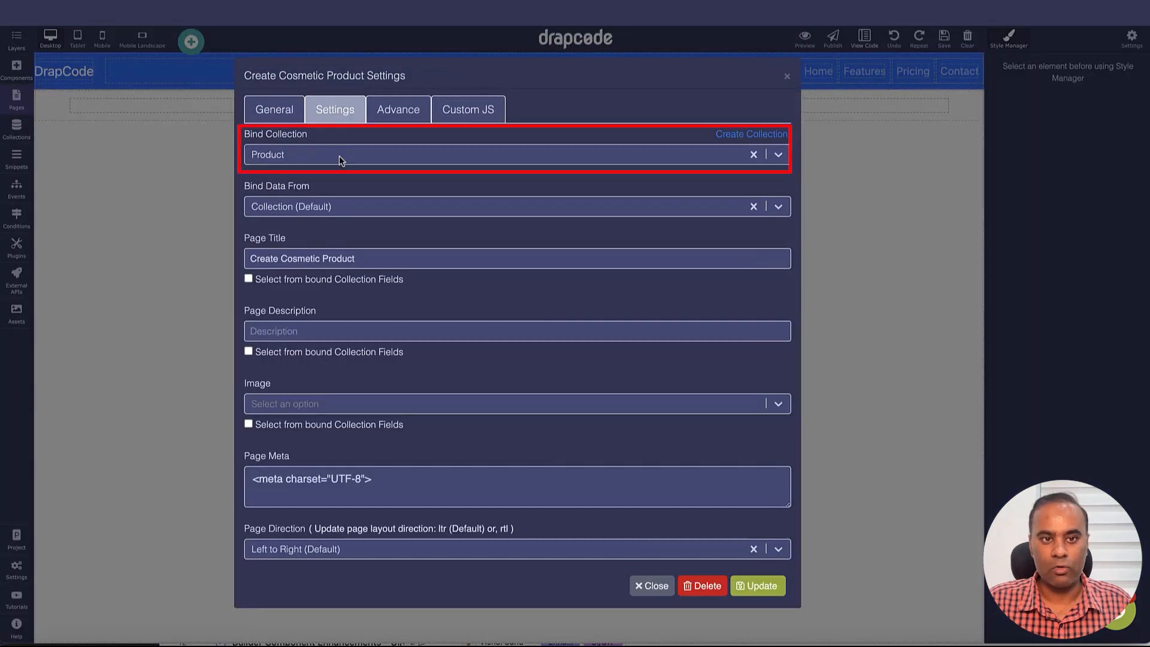
{"action": "left_click", "coordinate": [341, 156]}
{"action": "left_click", "coordinate": [300, 257]}
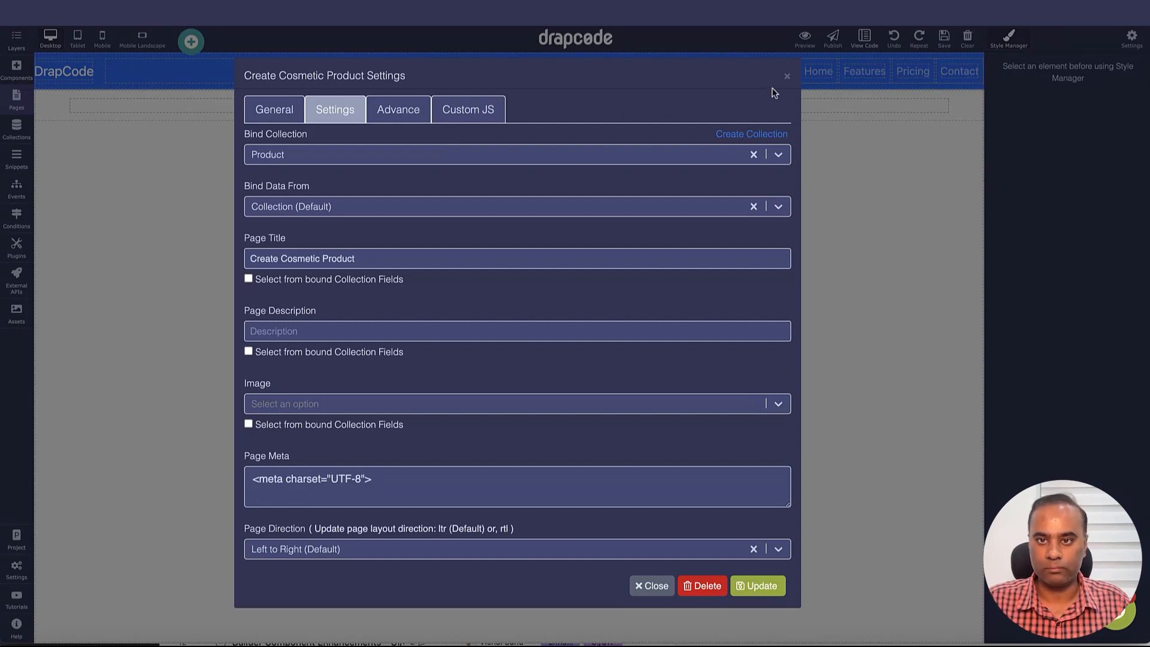
{"action": "left_click", "coordinate": [786, 77]}
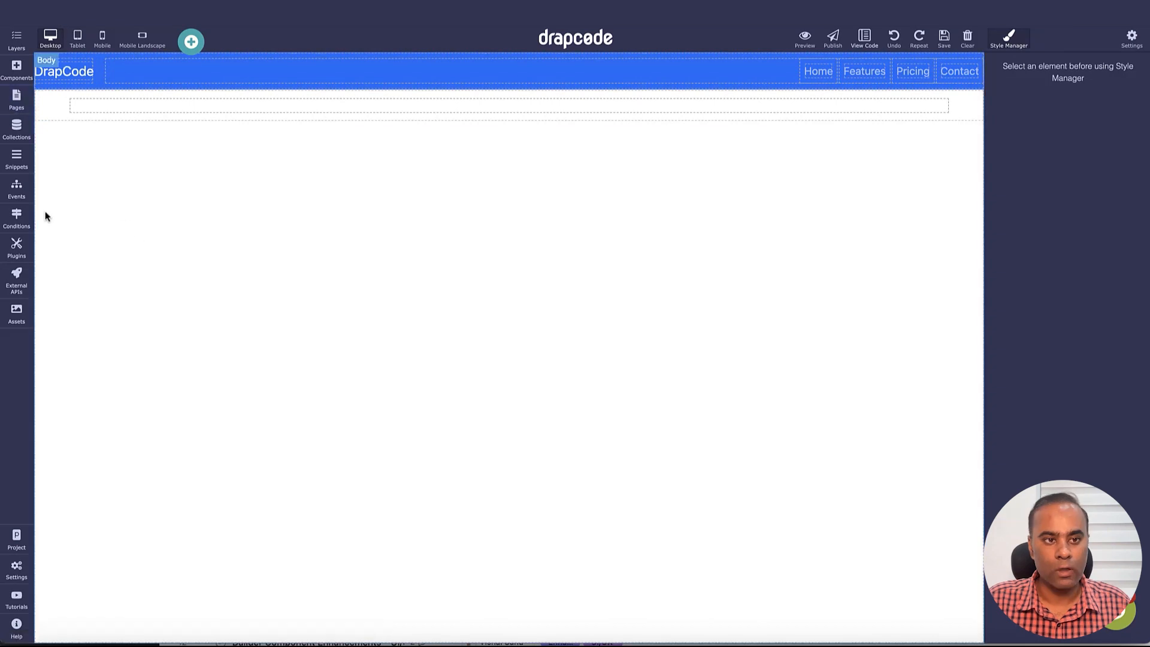
Create a new event named Create Cosmetic Product From Product
{"action": "left_click", "coordinate": [22, 193]}
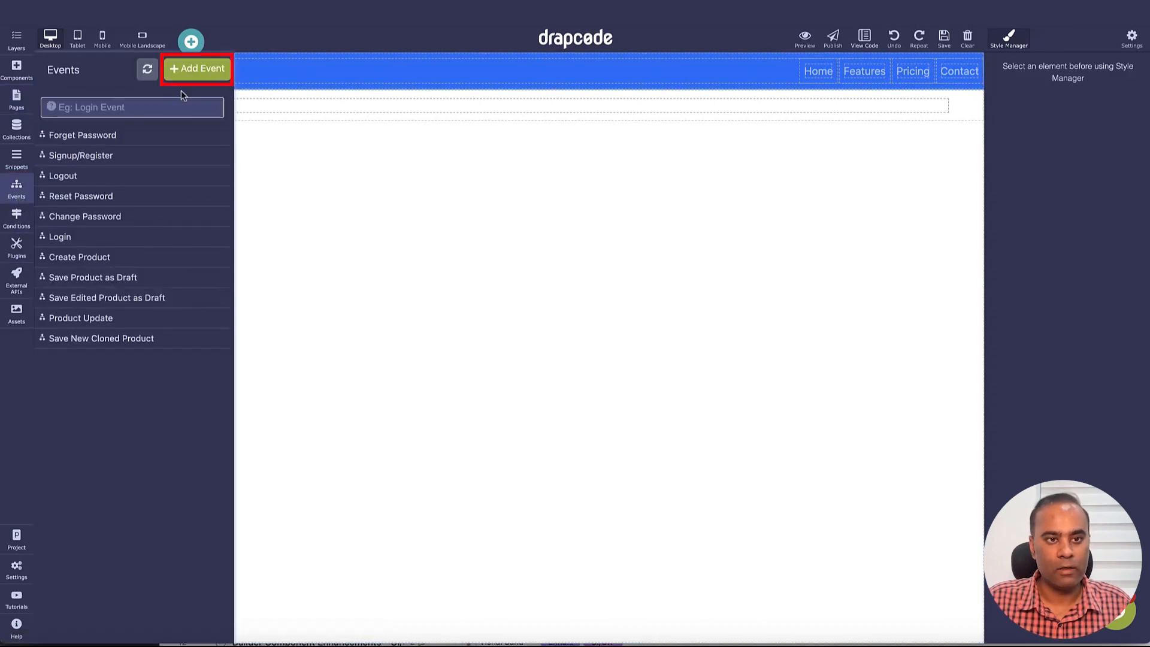
{"action": "left_click", "coordinate": [191, 71]}
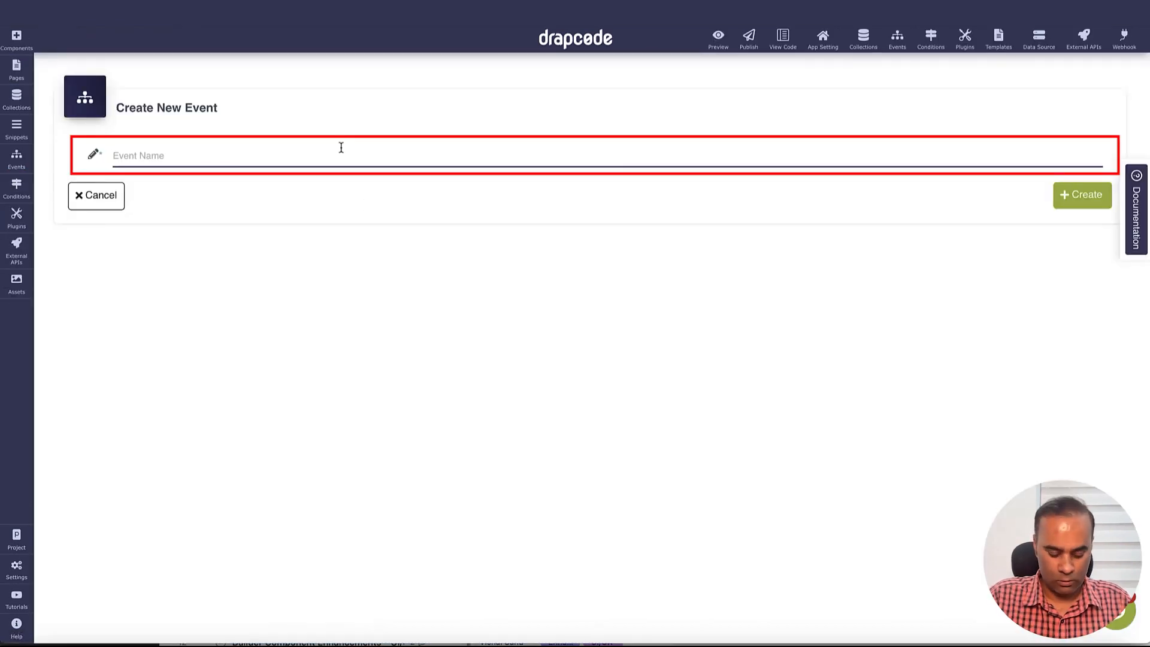
{"action": "type", "text": "Create Cosmetic Product from Produt"}
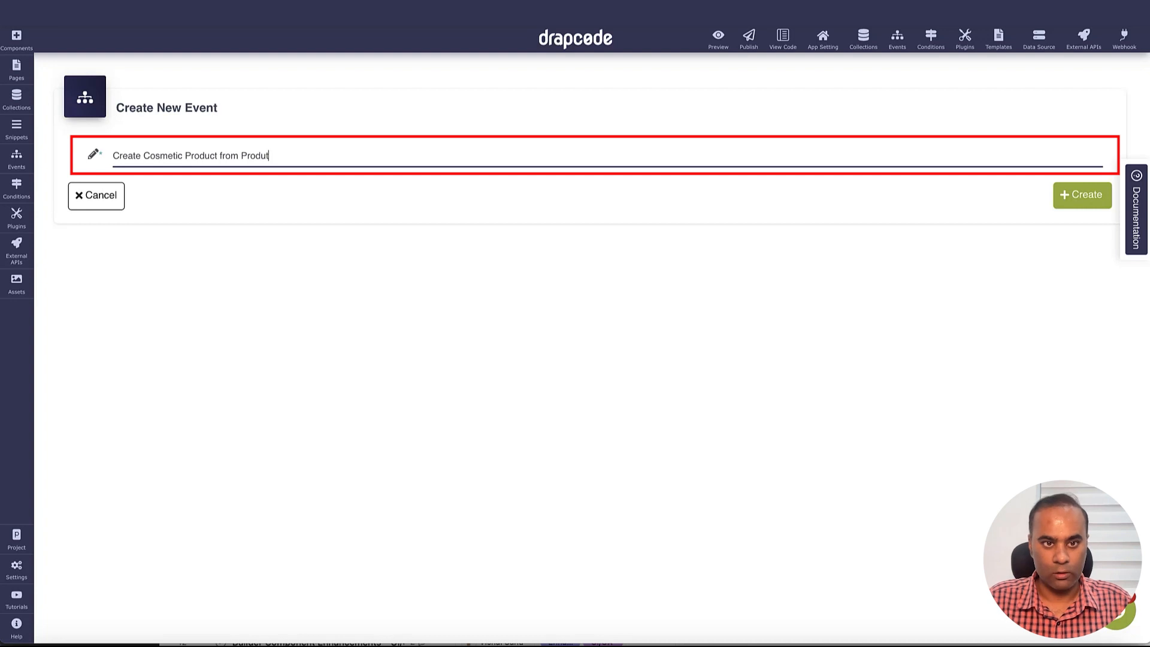
{"action": "key", "text": "BackSpace"}
{"action": "type", "text": "ct"}
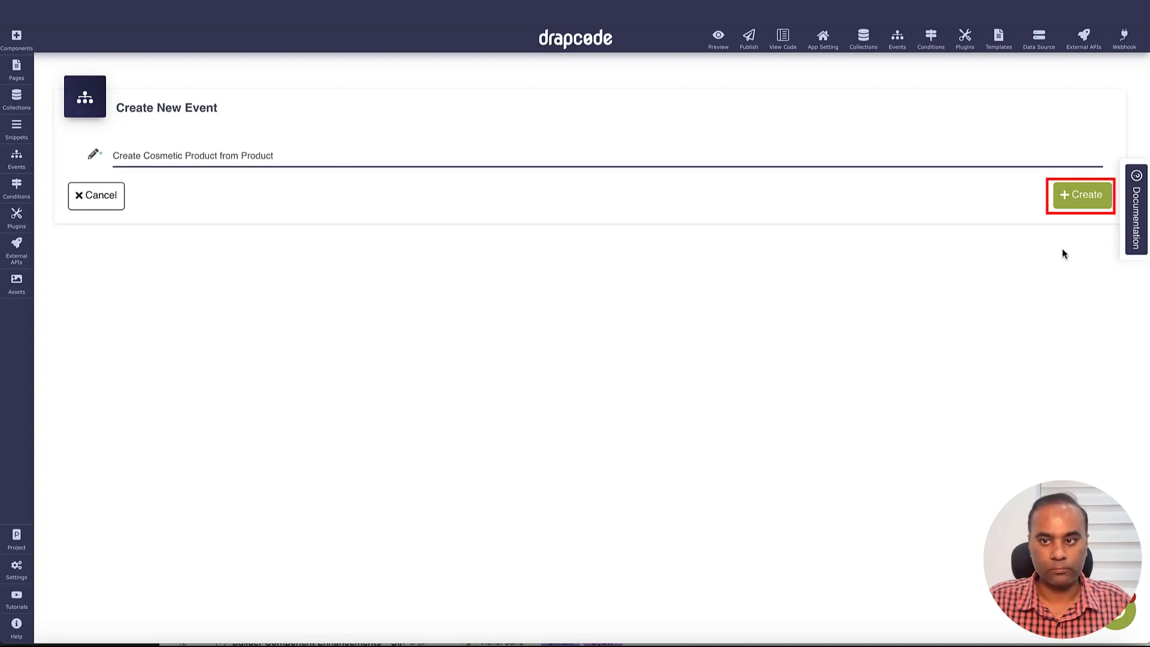
{"action": "left_click", "coordinate": [1083, 202]}
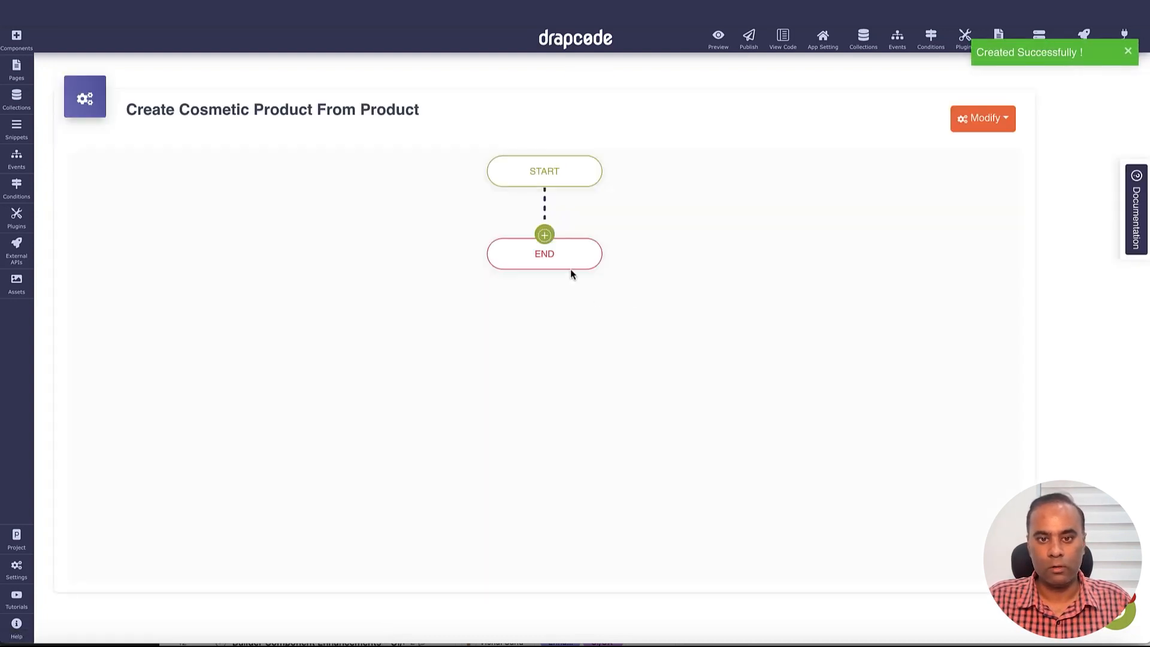
Add a Save Data action into Cosmetic Product with messages 'Saved' and 'Error'
{"action": "left_click", "coordinate": [545, 235]}
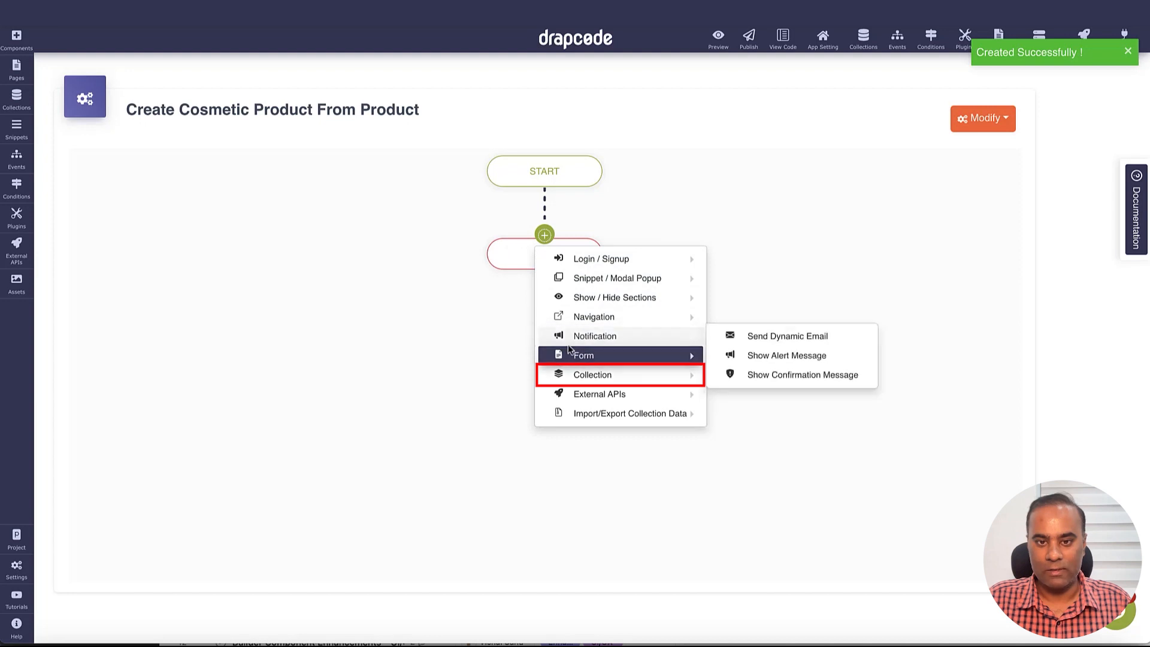
{"action": "left_click", "coordinate": [765, 378]}
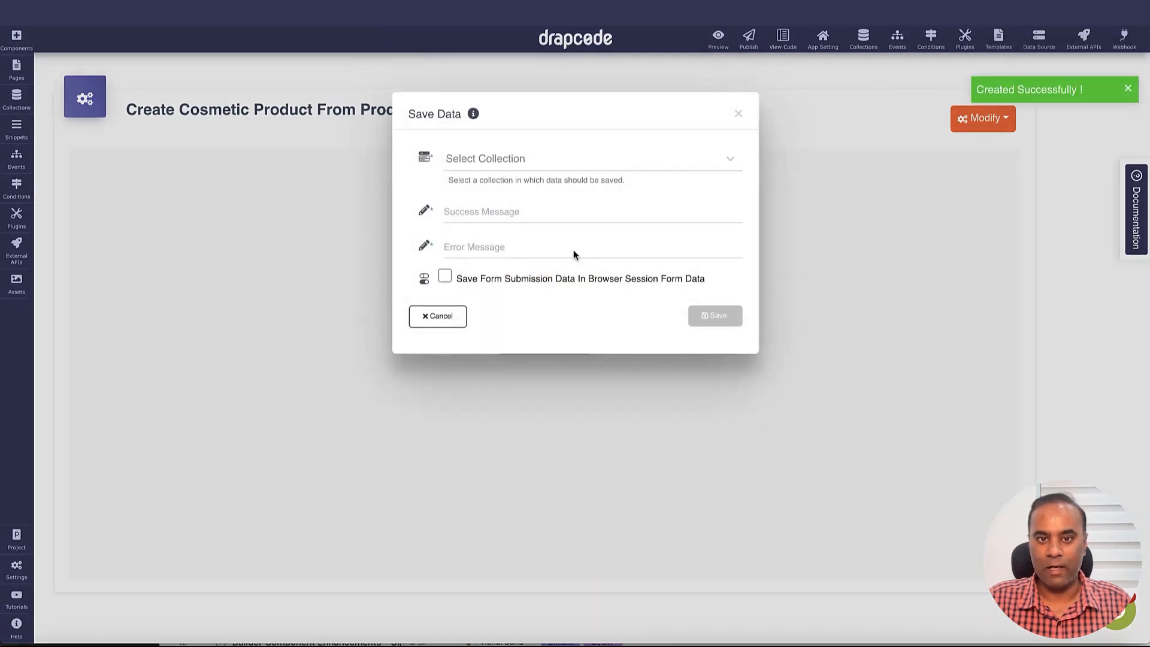
{"action": "left_click", "coordinate": [555, 172]}
{"action": "left_click", "coordinate": [531, 198]}
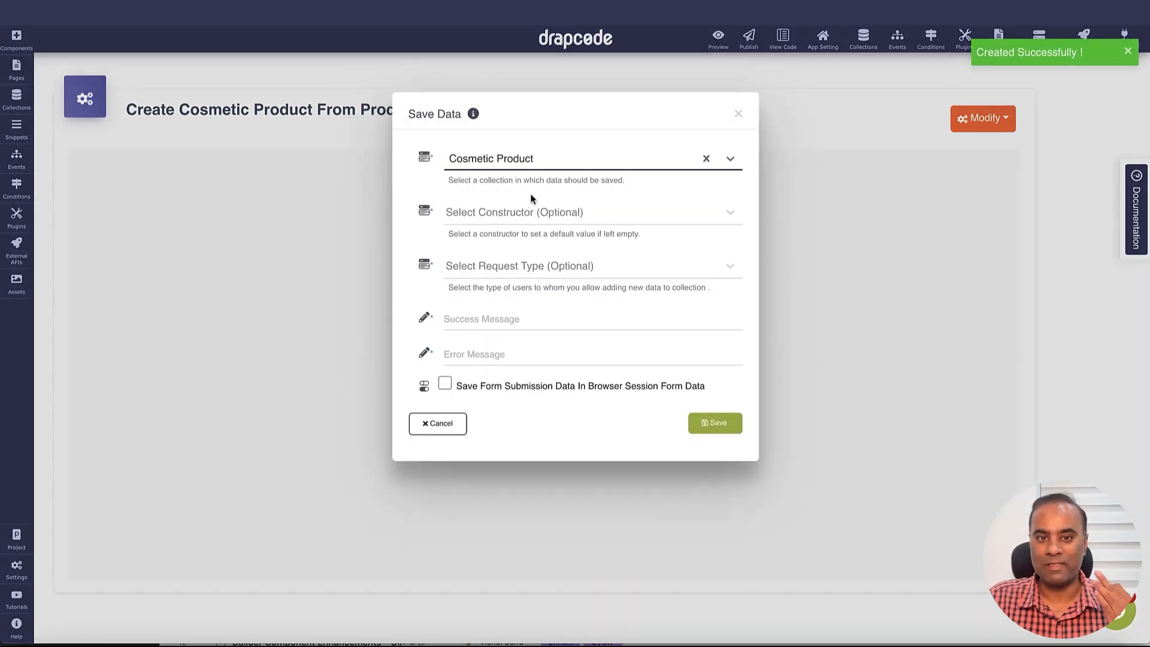
{"action": "left_click", "coordinate": [526, 320]}
{"action": "type", "text": "Saved"}
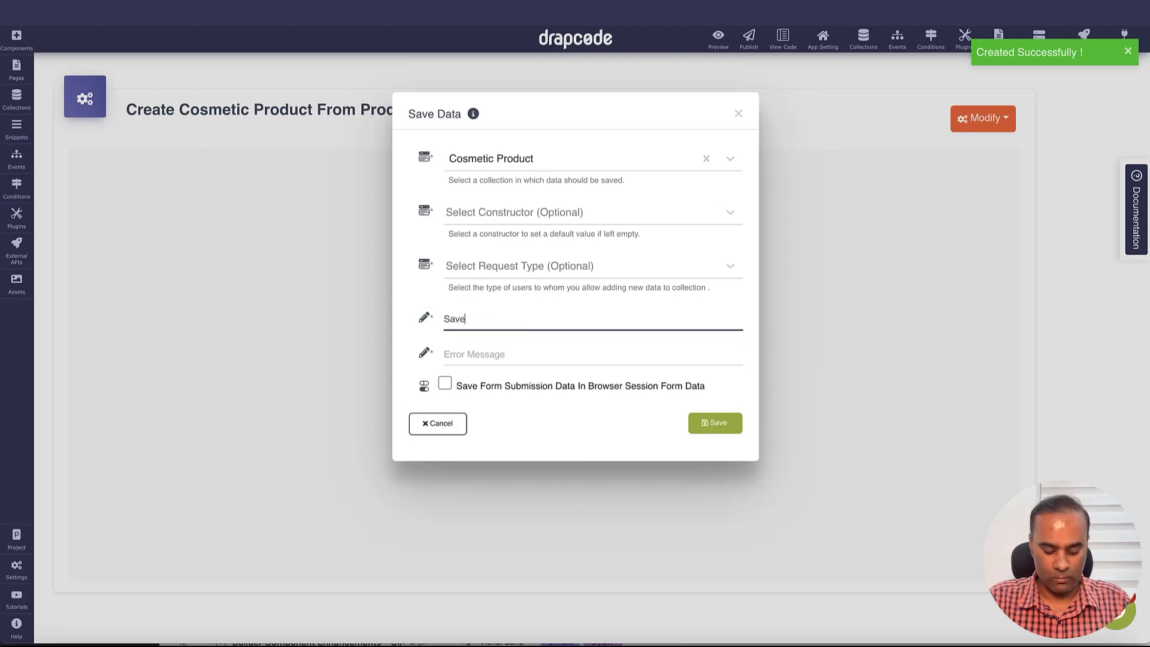
{"action": "key", "text": "Tab"}
{"action": "type", "text": "Error"}
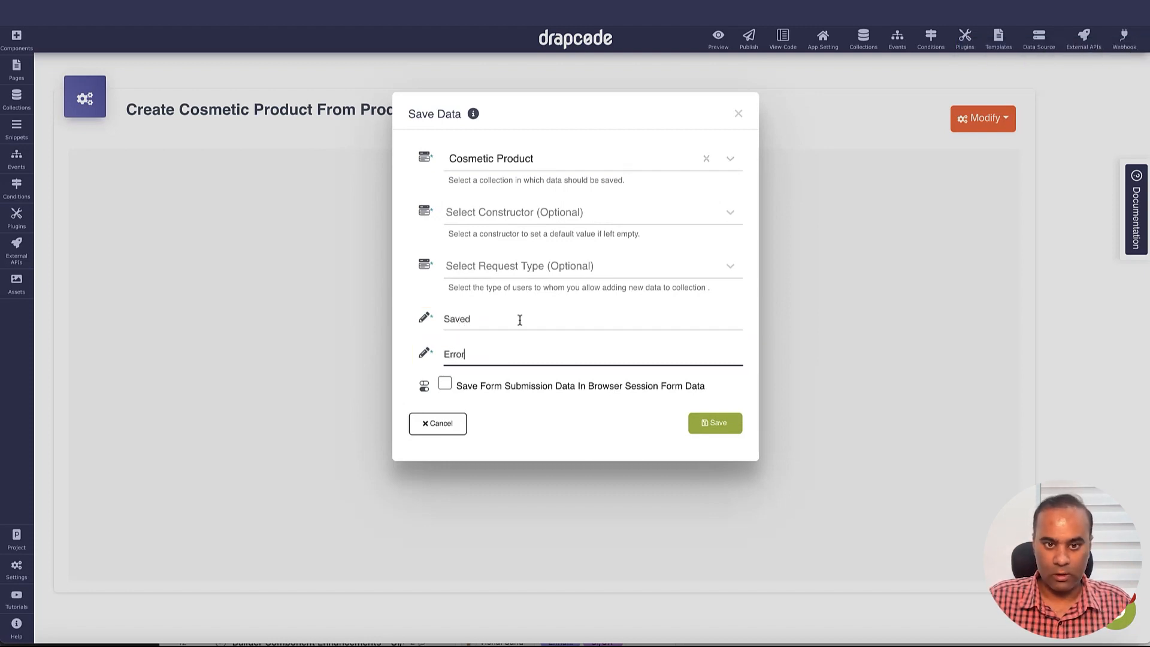
{"action": "left_click", "coordinate": [692, 420]}
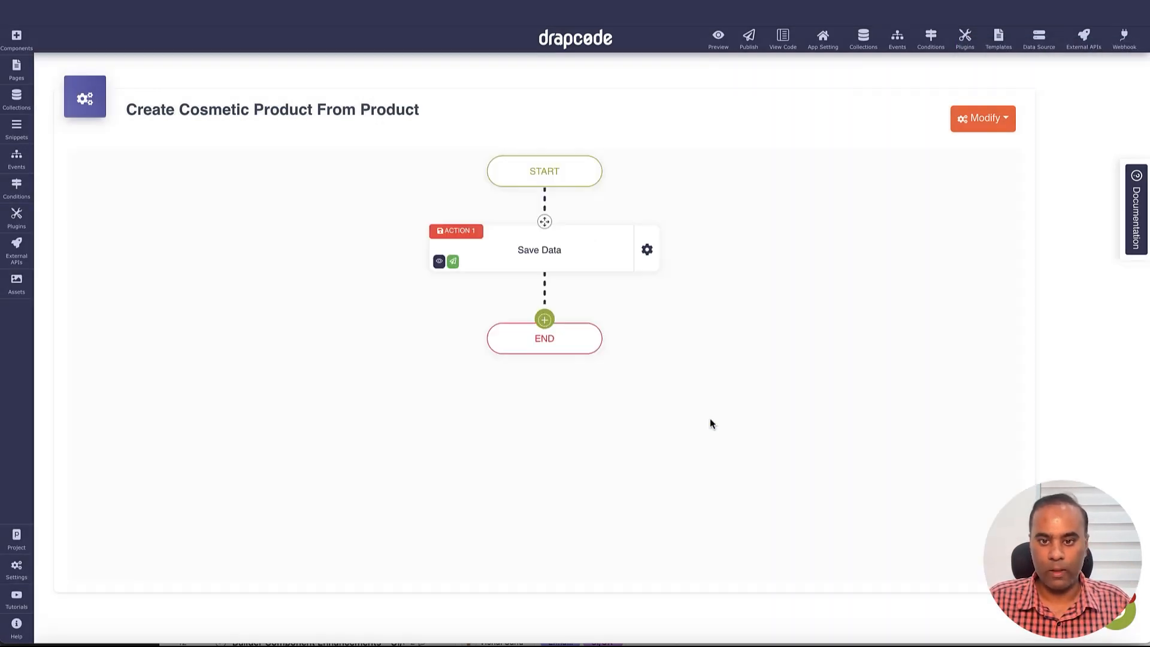
Add a Page Redirect action with destination Product List
{"action": "left_click", "coordinate": [542, 321]}
{"action": "mouse_move", "coordinate": [595, 402]}
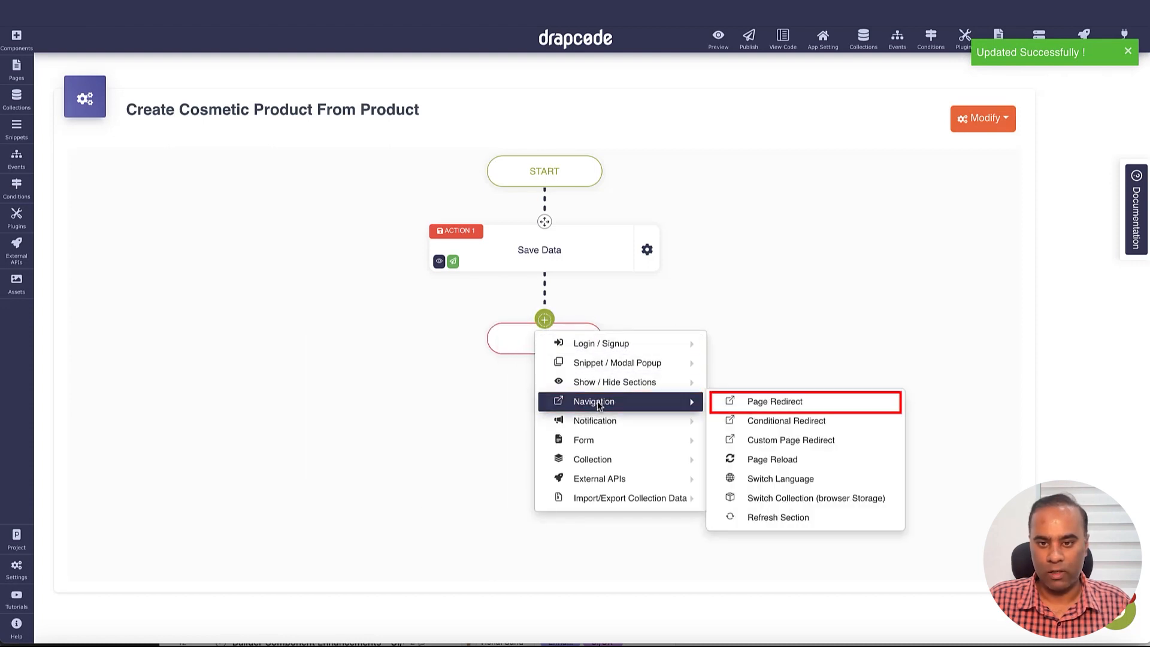
{"action": "left_click", "coordinate": [794, 402]}
{"action": "left_click", "coordinate": [597, 163]}
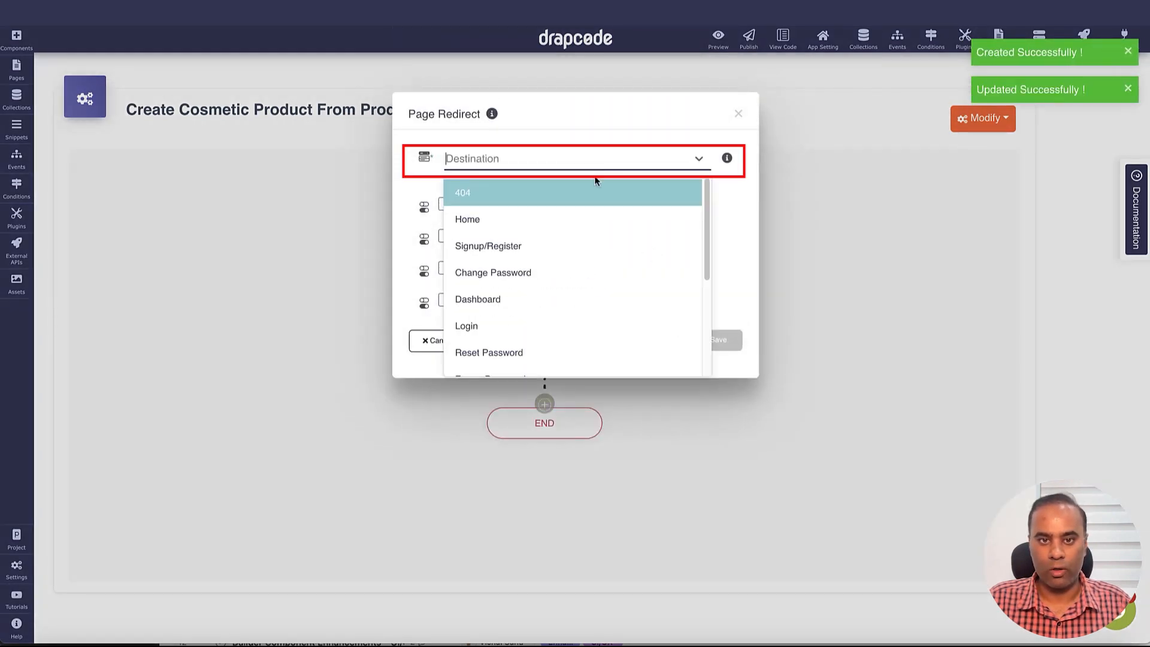
{"action": "scroll", "coordinate": [599, 251], "scroll_direction": "down", "scroll_amount": 5}
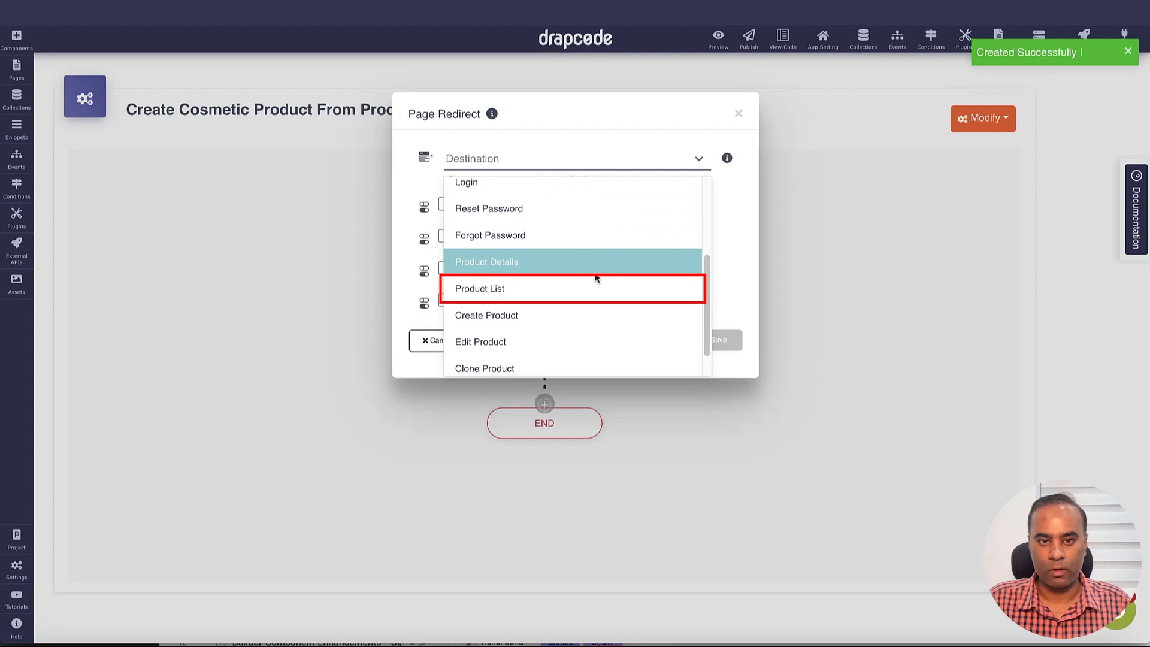
{"action": "left_click", "coordinate": [594, 286]}
{"action": "left_click", "coordinate": [715, 340]}
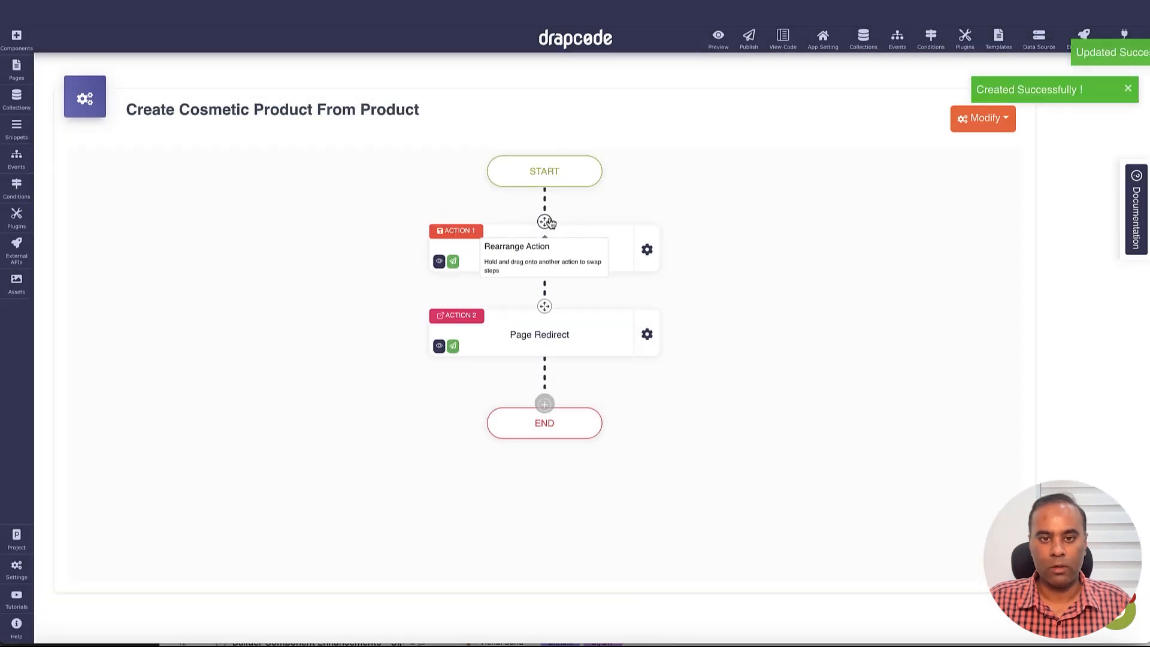
Place a Collection Form on the Create Cosmetic Product page
{"action": "left_click", "coordinate": [18, 72]}
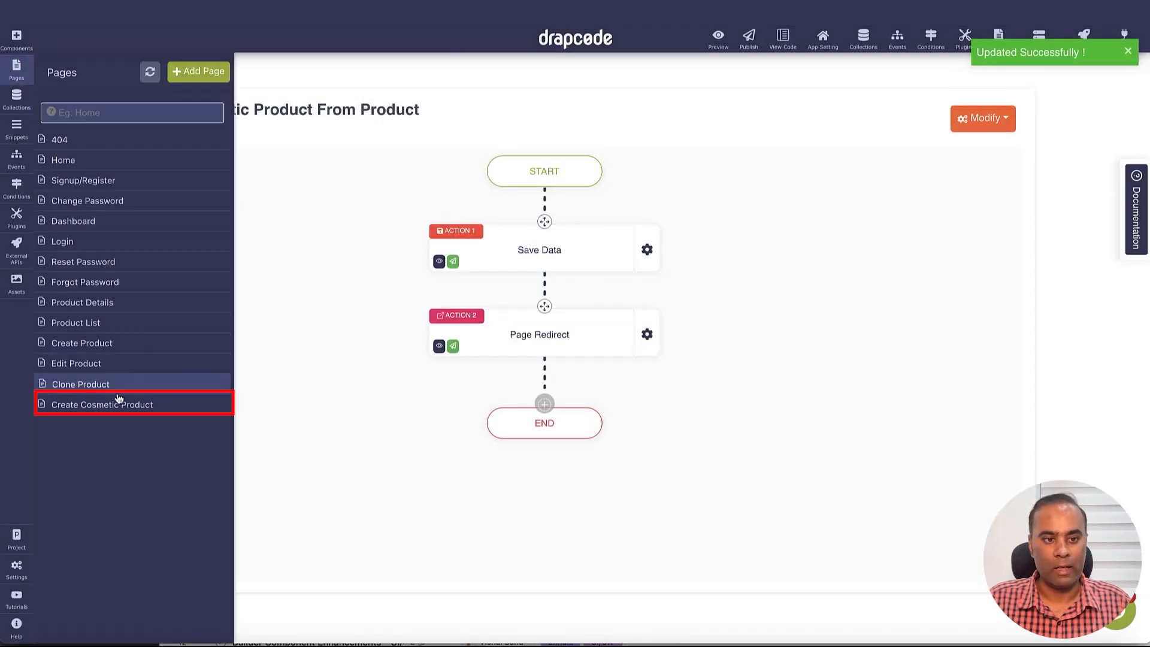
{"action": "left_click", "coordinate": [120, 405]}
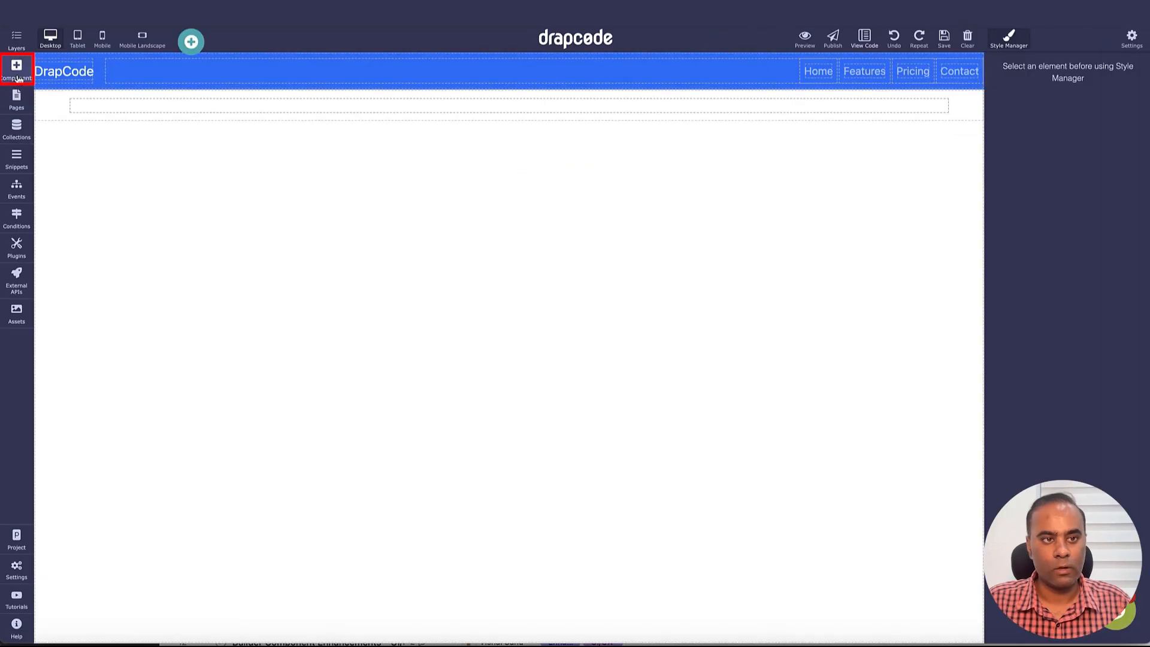
{"action": "left_click", "coordinate": [18, 73]}
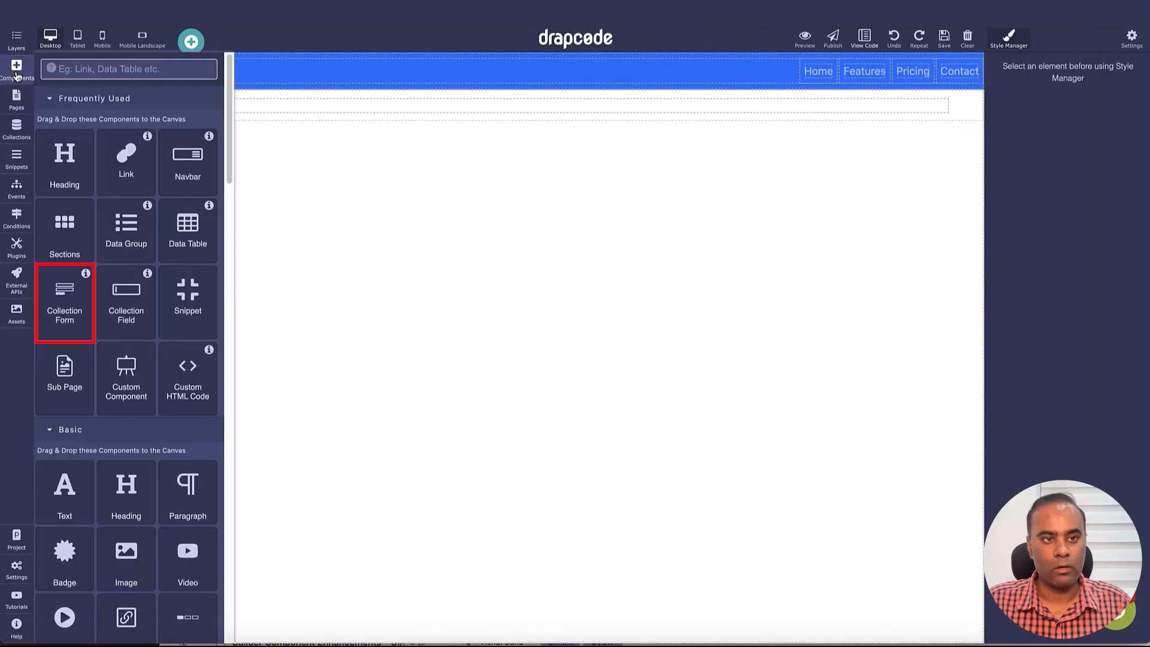
{"action": "left_click_drag", "start_coordinate": [64, 302], "coordinate": [431, 107]}
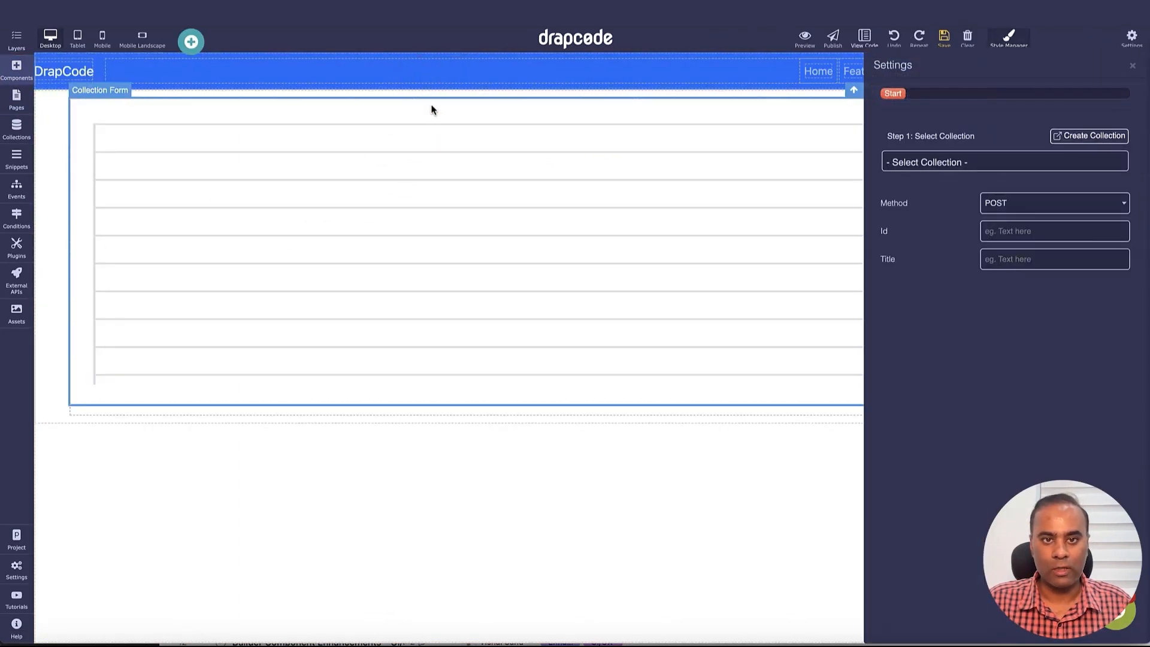
Bind the form to the Cosmetic Product collection and the Create Cosmetic Product from Product event
{"action": "left_click", "coordinate": [957, 166]}
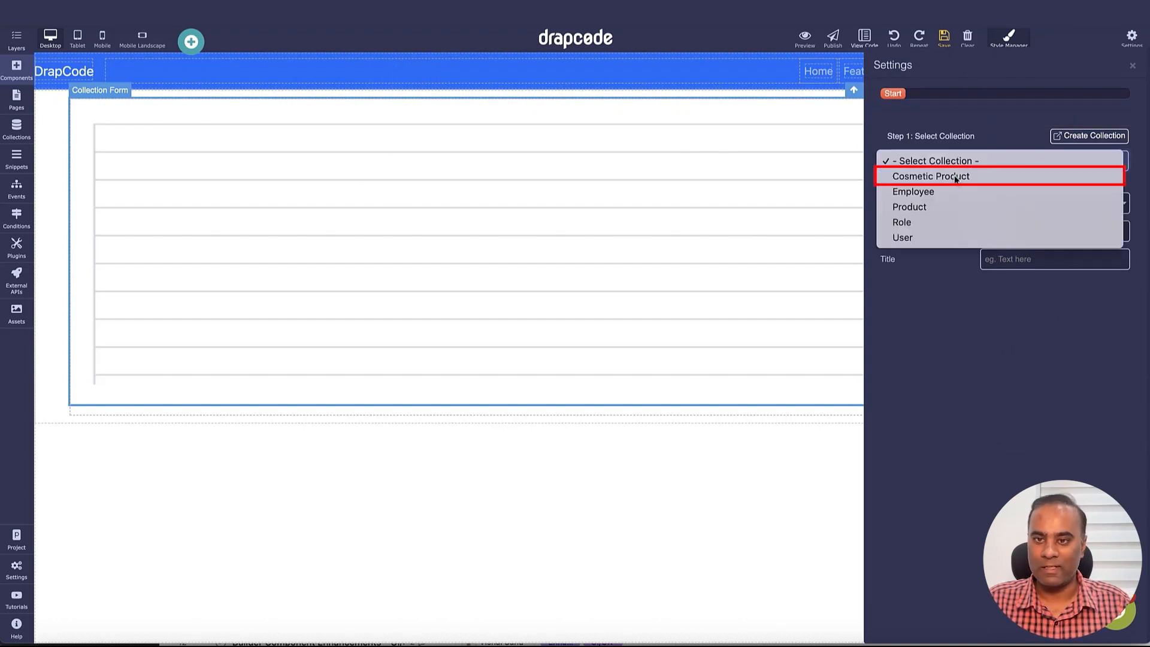
{"action": "left_click", "coordinate": [954, 175]}
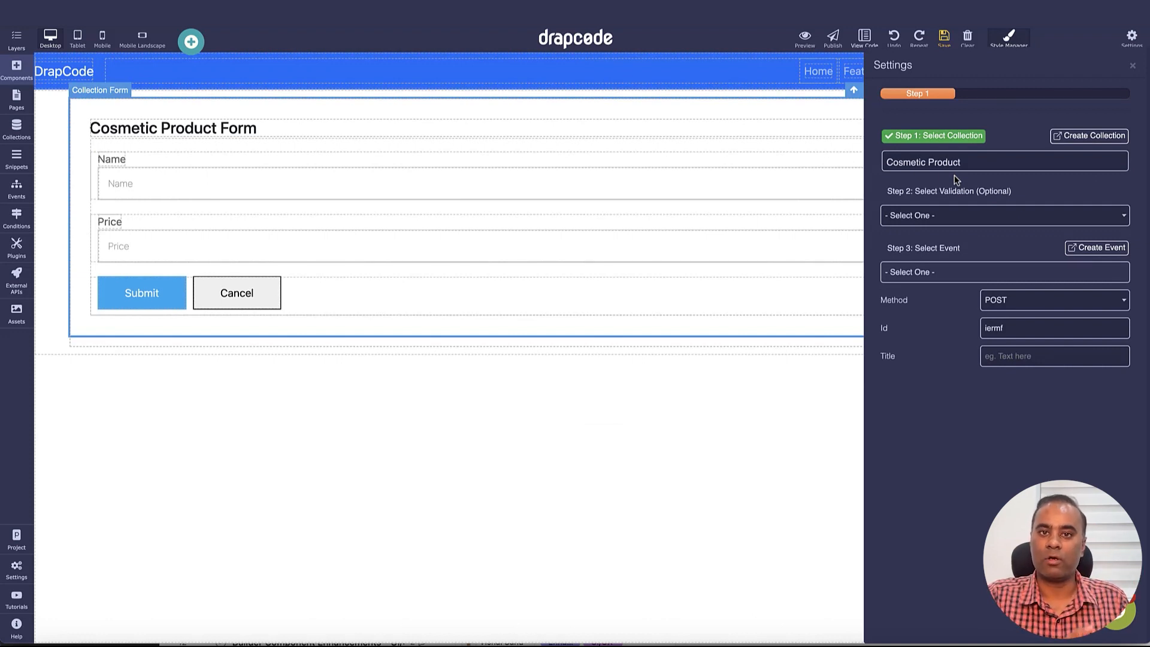
{"action": "left_click", "coordinate": [985, 270]}
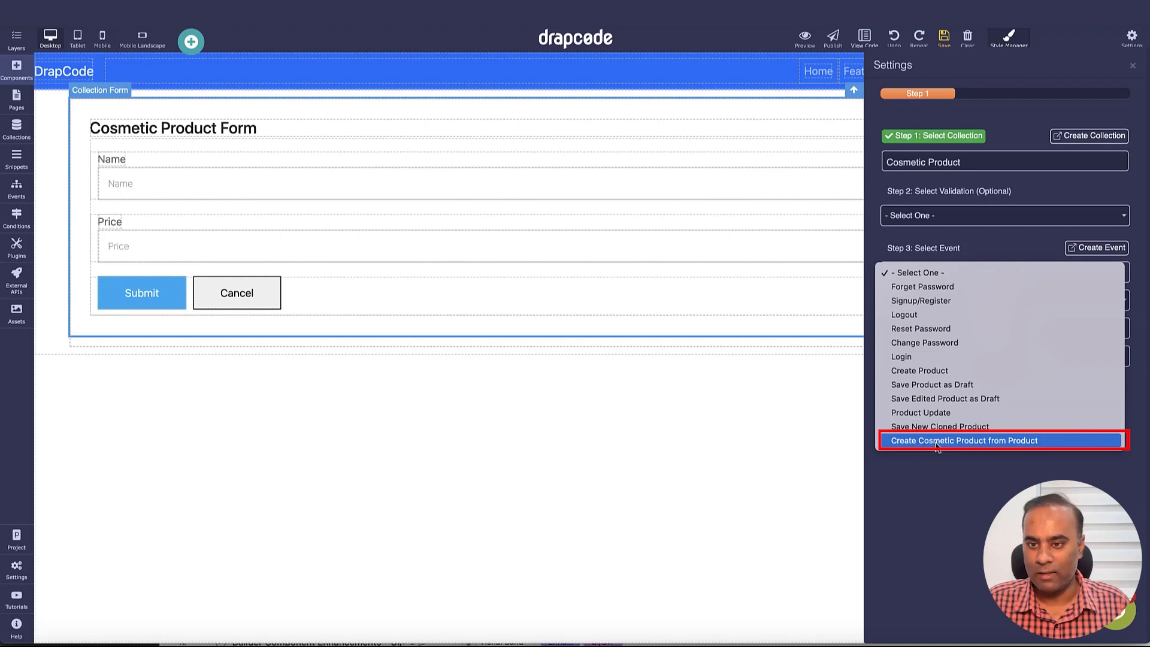
{"action": "left_click", "coordinate": [958, 442]}
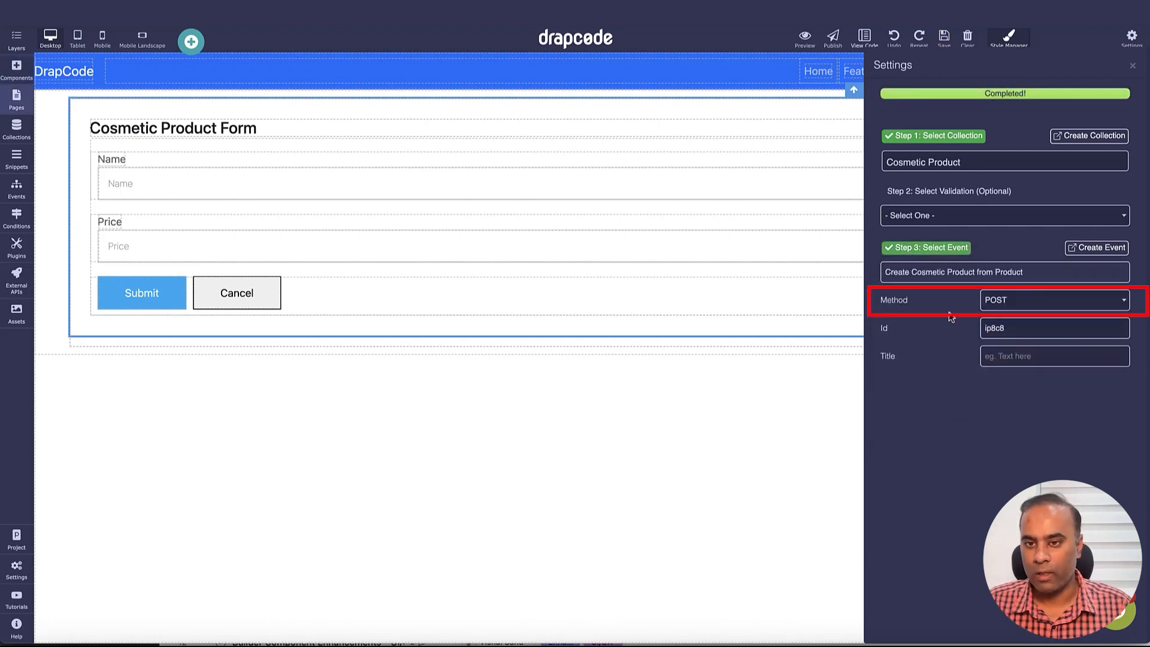
{"action": "left_click_drag", "start_coordinate": [888, 304], "coordinate": [908, 302]}
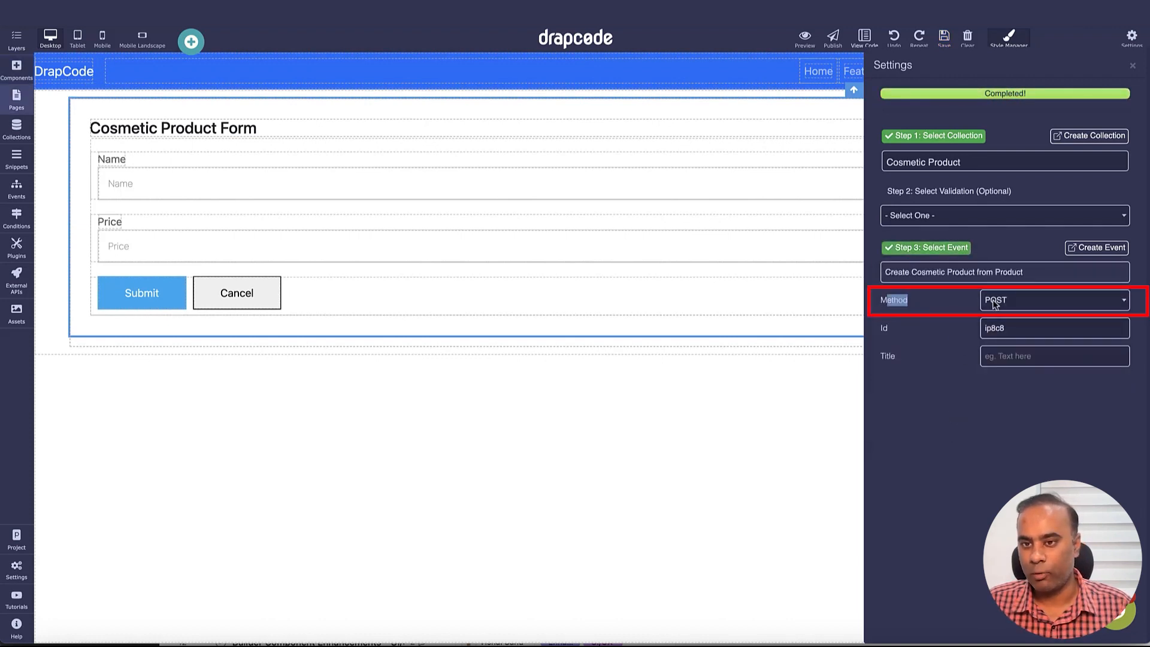
{"action": "left_click", "coordinate": [1133, 67]}
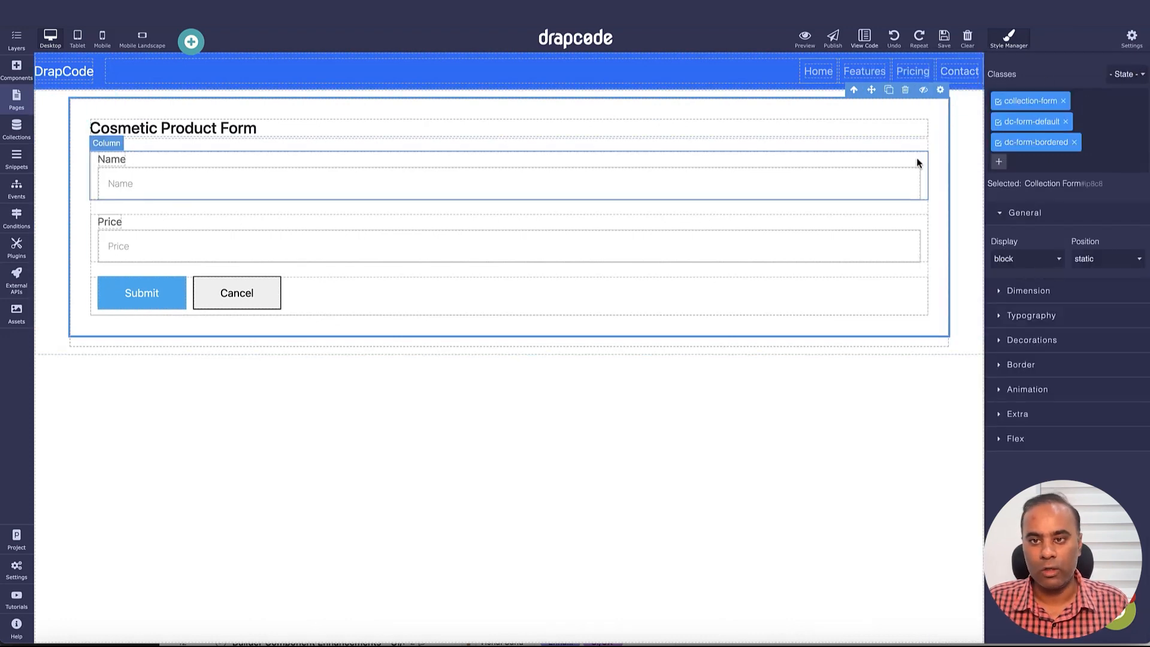
Prefill the Name input with the value from Product and save the page
{"action": "left_click", "coordinate": [913, 181]}
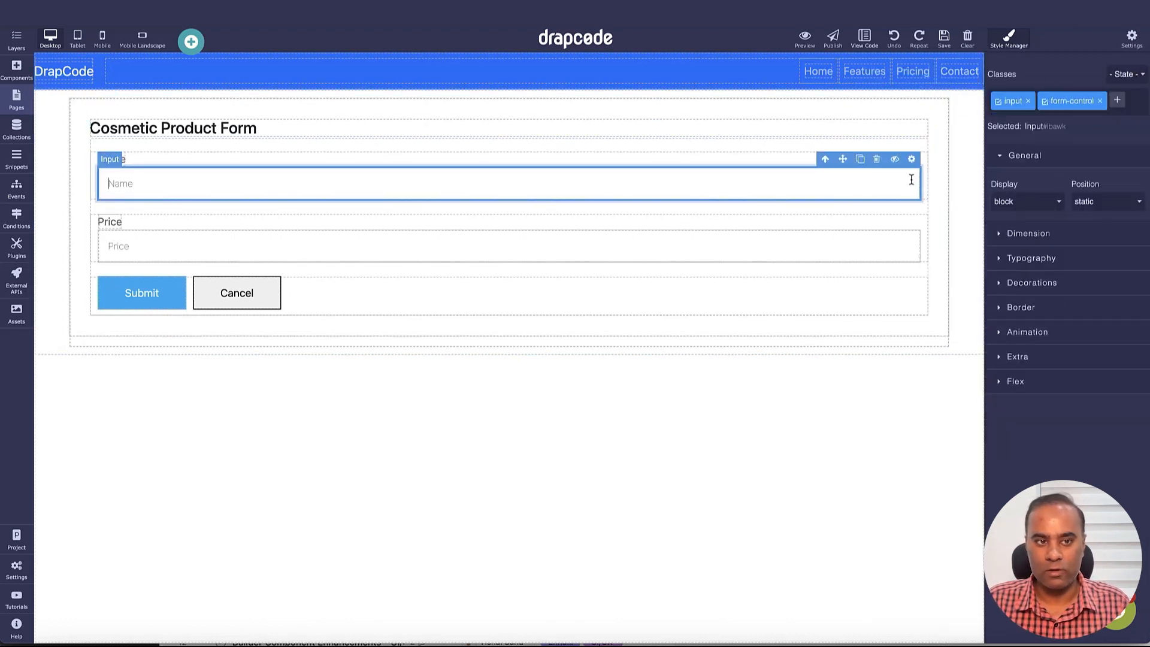
{"action": "left_click", "coordinate": [912, 159]}
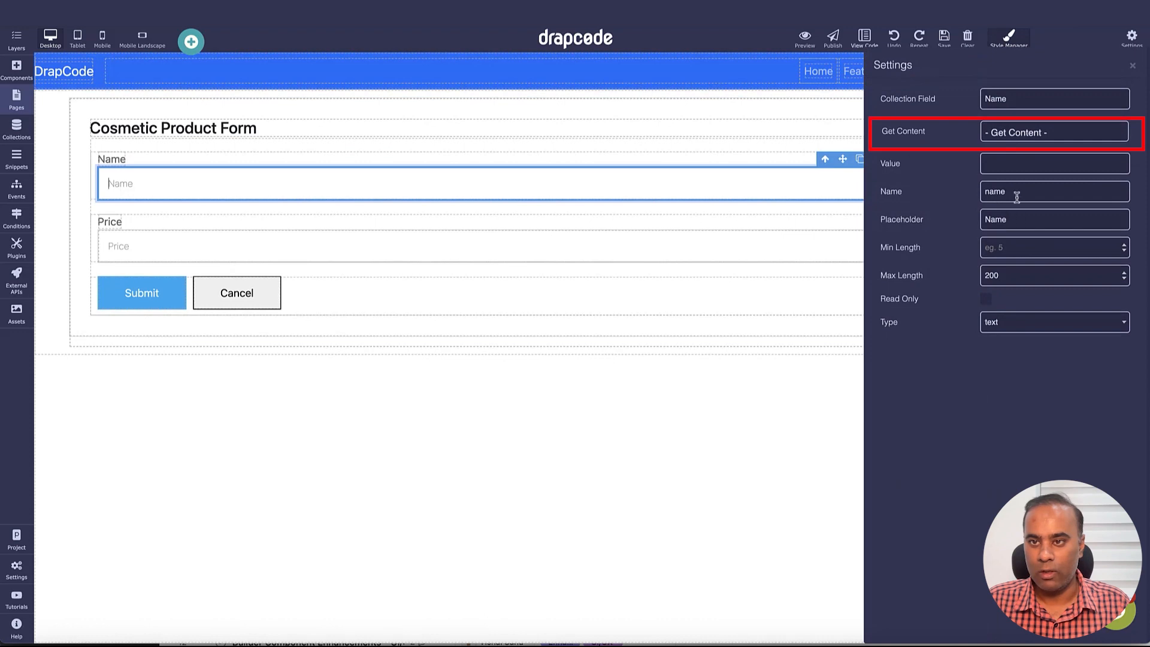
{"action": "left_click", "coordinate": [1016, 133]}
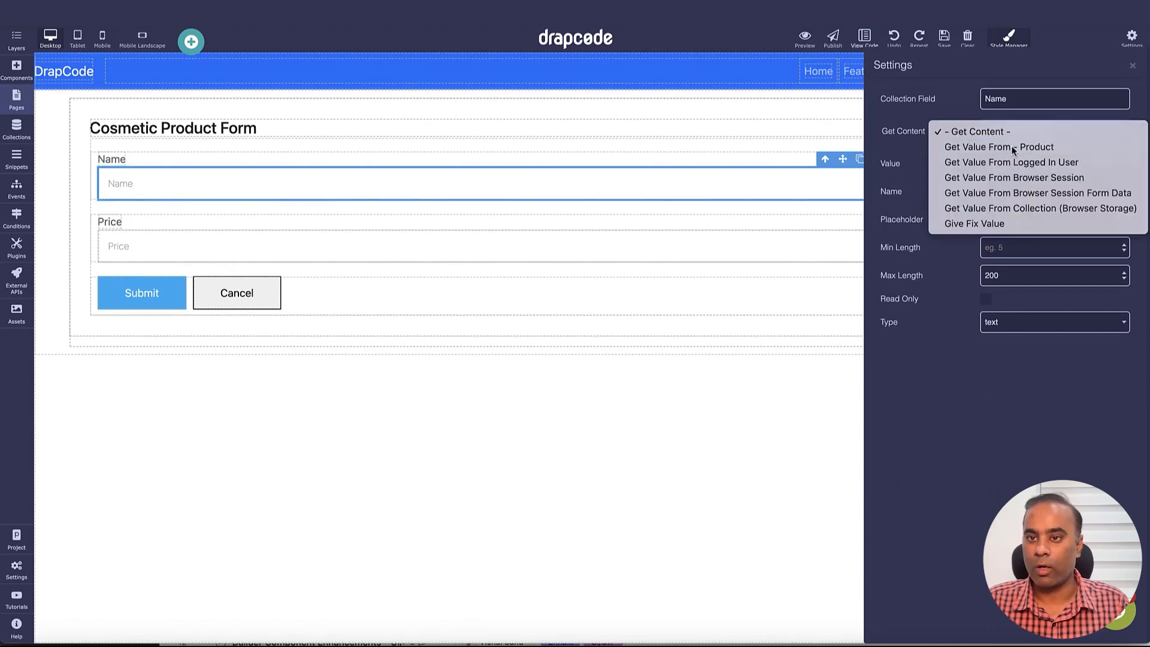
{"action": "left_click", "coordinate": [1011, 145]}
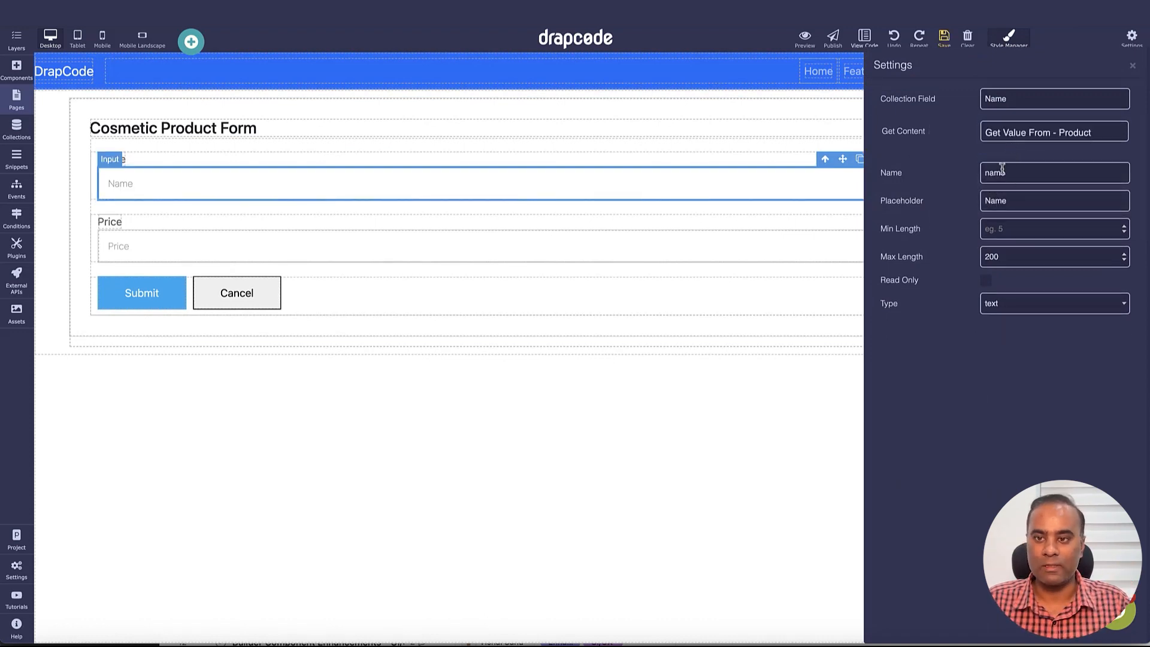
{"action": "left_click", "coordinate": [1132, 65]}
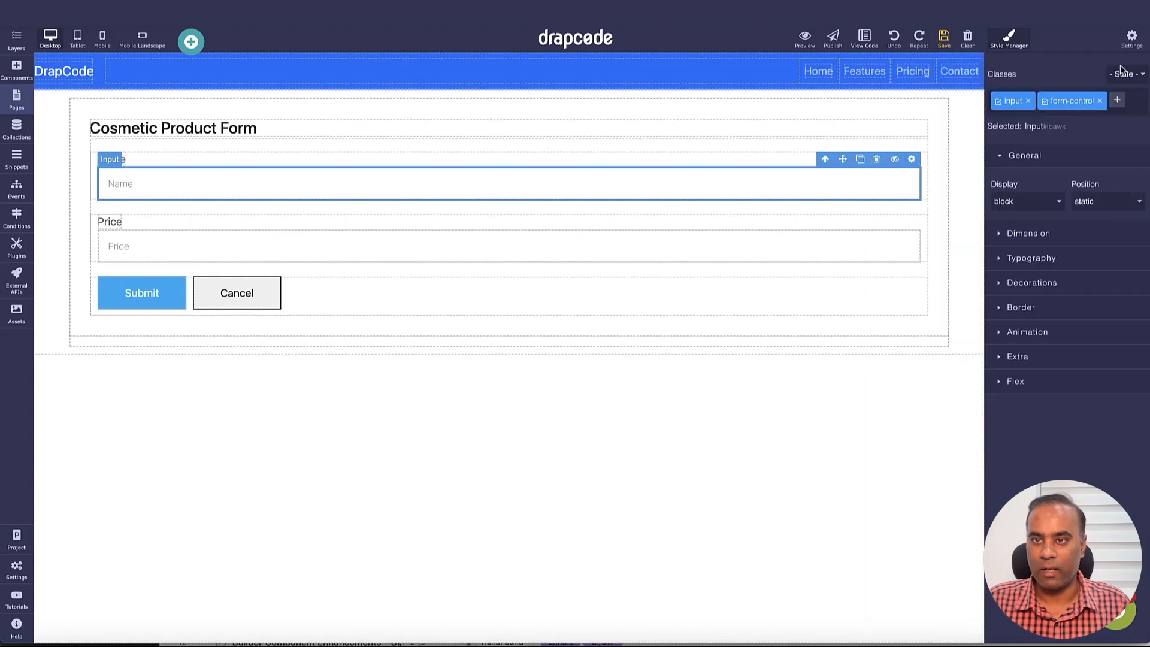
{"action": "left_click", "coordinate": [943, 37]}
Set the Price input's content to Get Value From - Product
{"action": "left_click", "coordinate": [904, 249]}
{"action": "left_click", "coordinate": [911, 221]}
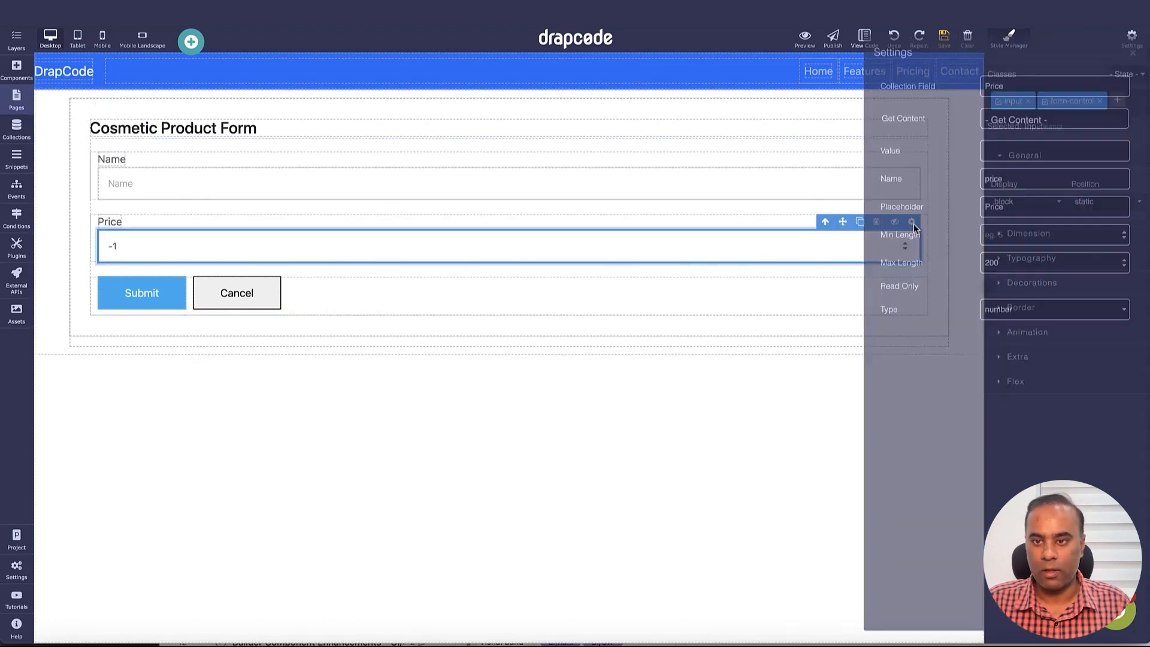
{"action": "left_click", "coordinate": [1032, 138]}
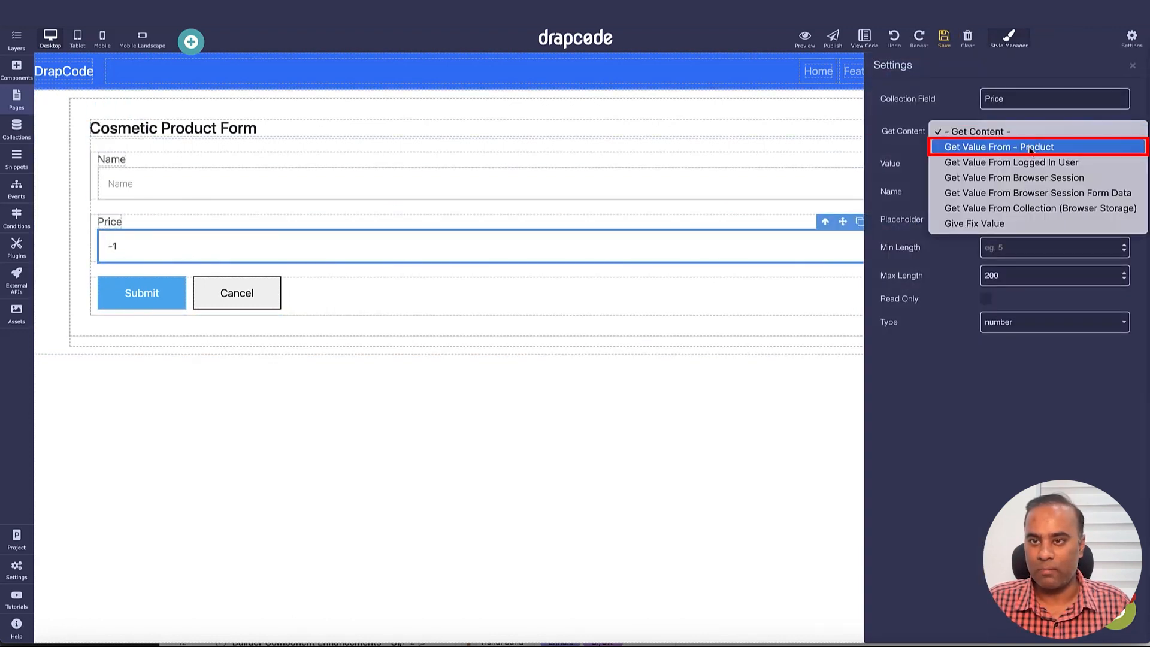
{"action": "left_click", "coordinate": [1031, 148]}
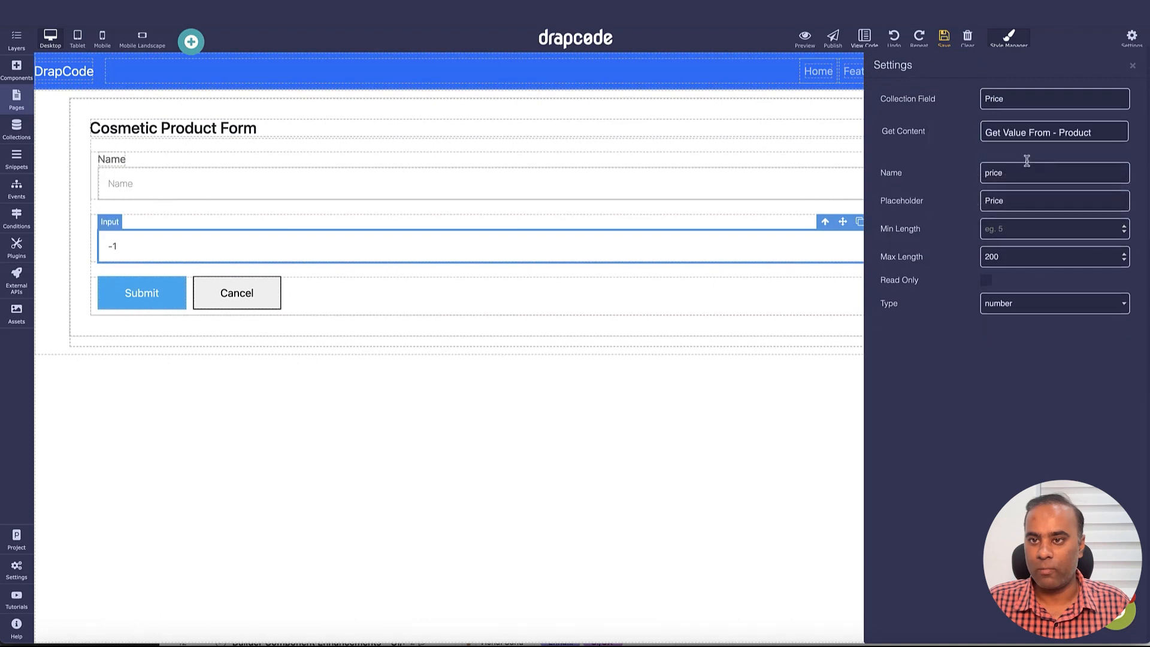
{"action": "left_click", "coordinate": [1132, 65]}
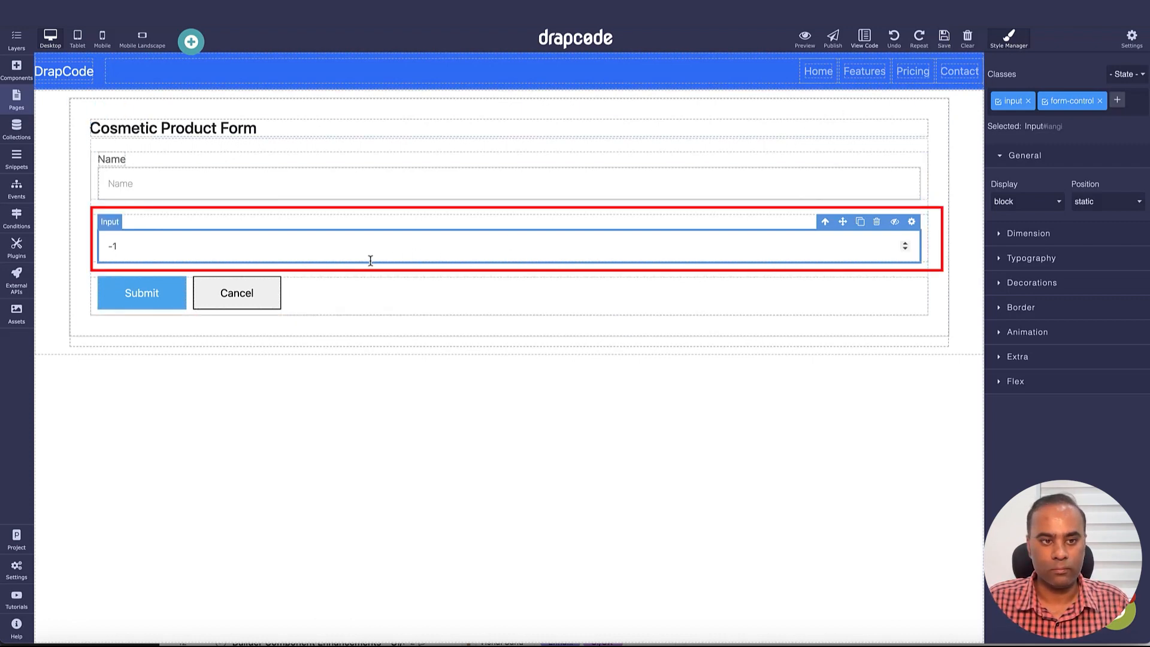
Delete the stray -1 from the Price field and save the page
{"action": "left_click", "coordinate": [345, 248]}
{"action": "key", "text": "BackSpace"}
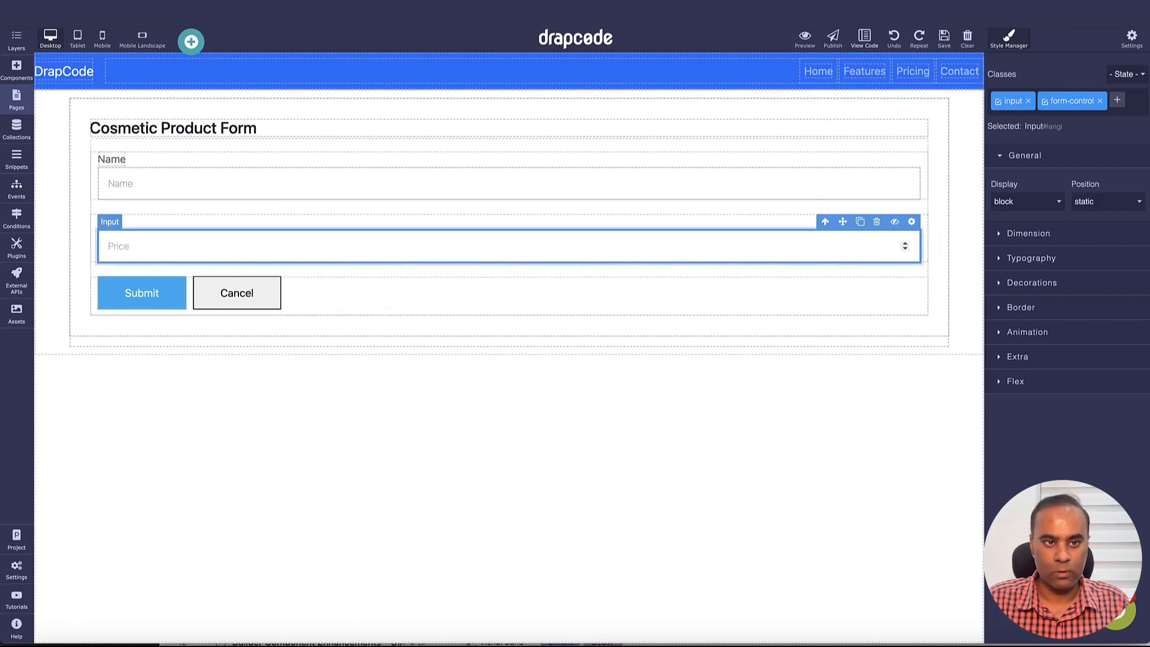
{"action": "left_click", "coordinate": [944, 42]}
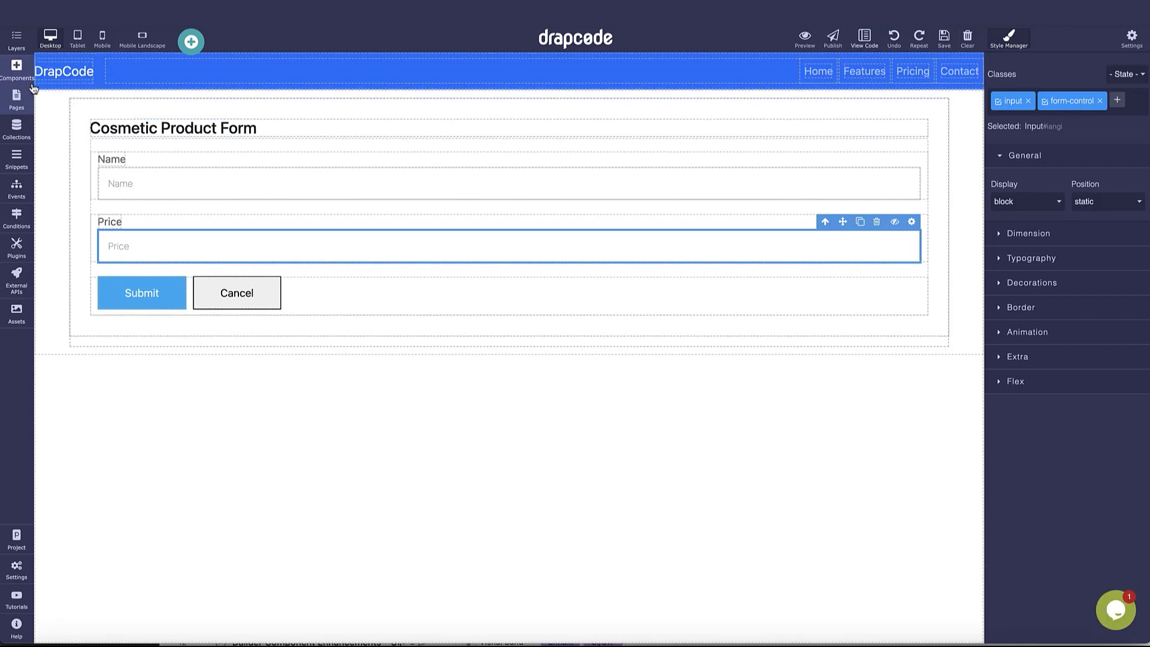
{"action": "left_click", "coordinate": [16, 99]}
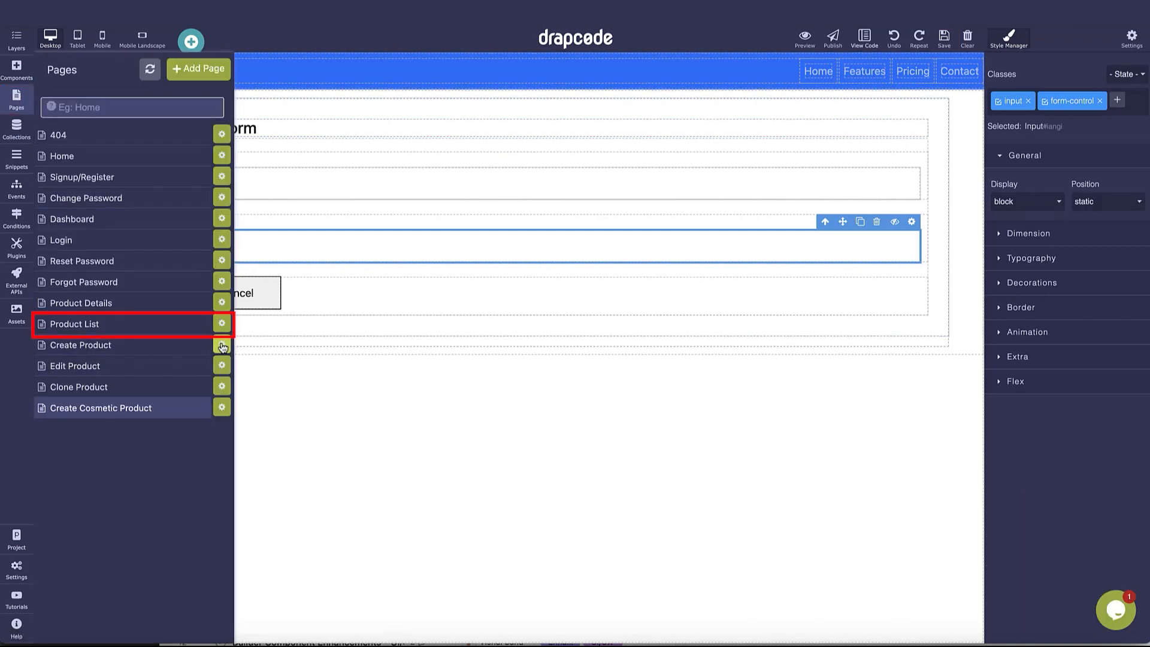
Add a link in Product List's Actions cell to Create Cosmetic Product, using the row's product id
{"action": "left_click", "coordinate": [153, 326]}
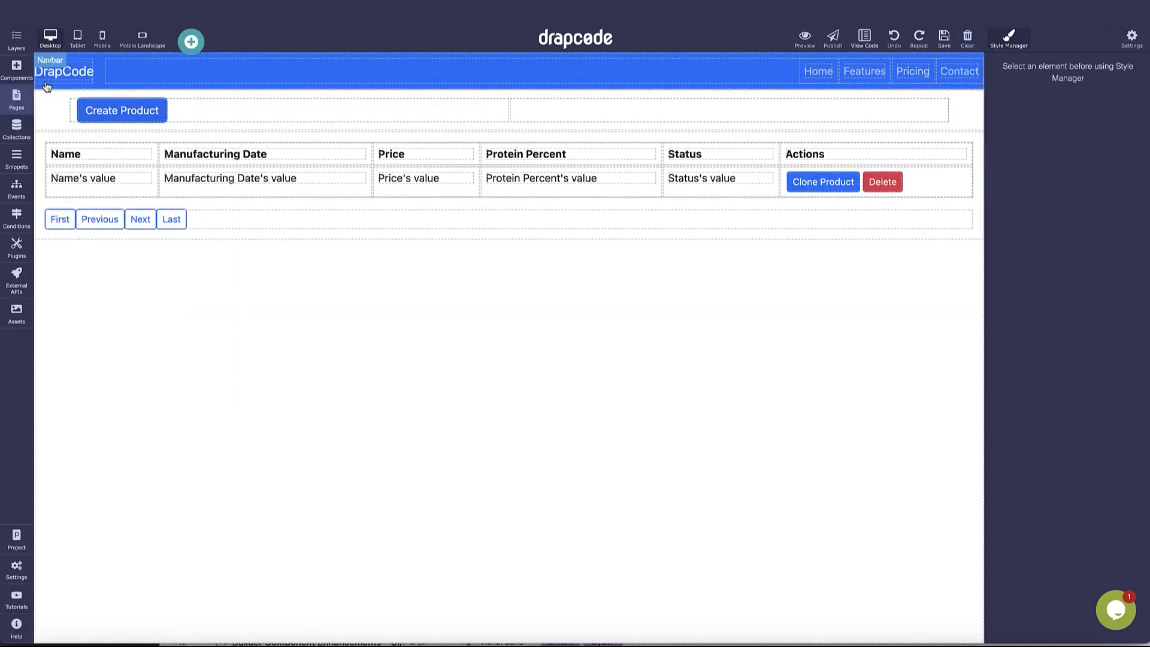
{"action": "left_click", "coordinate": [24, 75]}
{"action": "left_click_drag", "start_coordinate": [126, 159], "coordinate": [927, 176]}
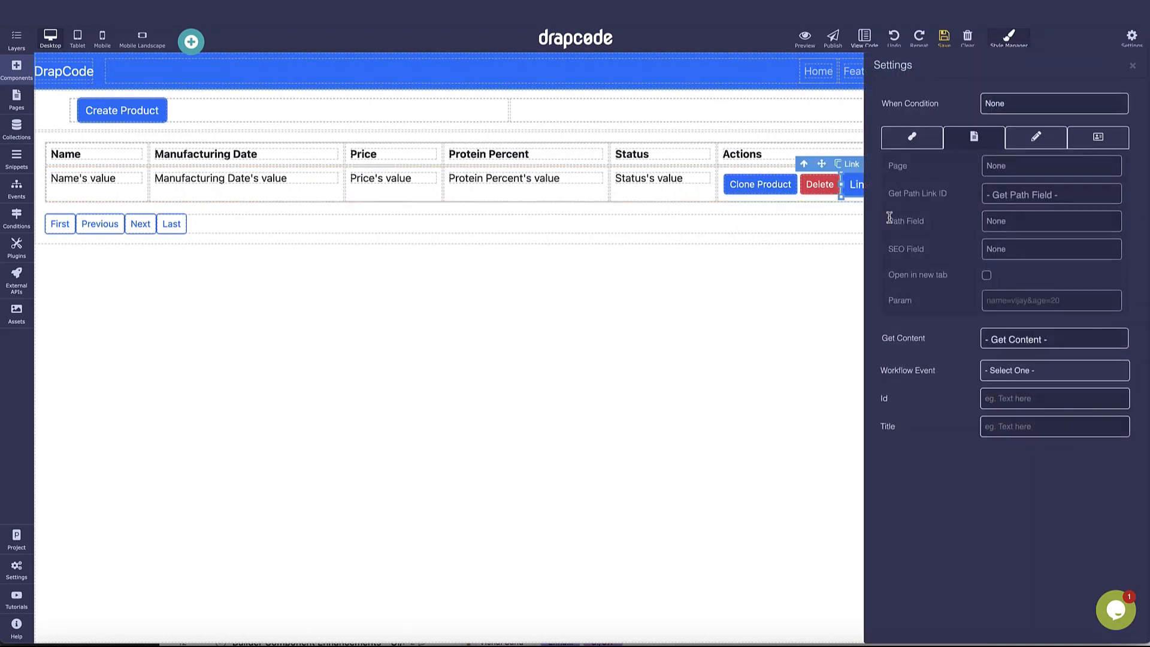
{"action": "left_click", "coordinate": [1032, 176]}
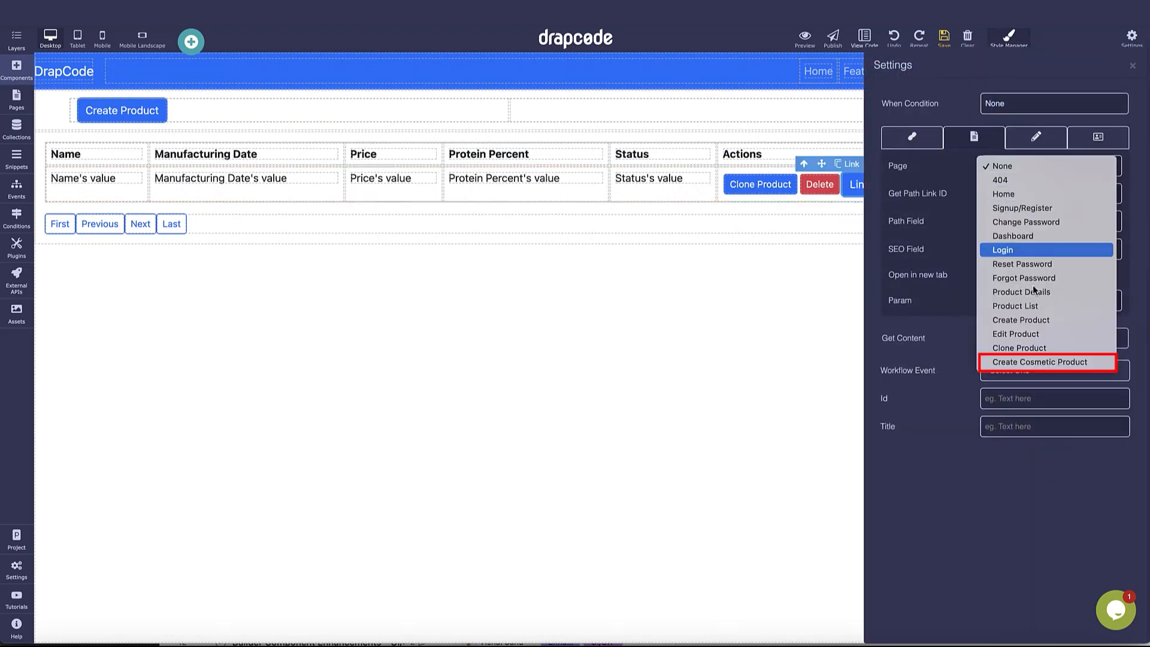
{"action": "left_click", "coordinate": [1042, 363]}
{"action": "left_click", "coordinate": [1032, 193]}
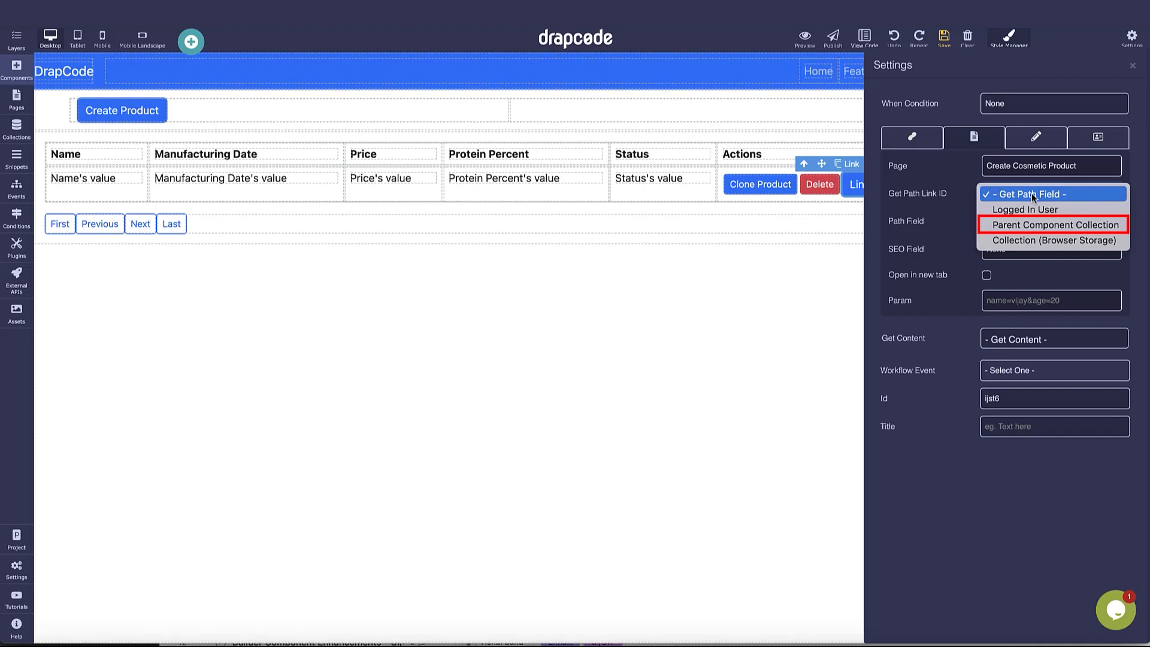
{"action": "left_click", "coordinate": [1030, 227]}
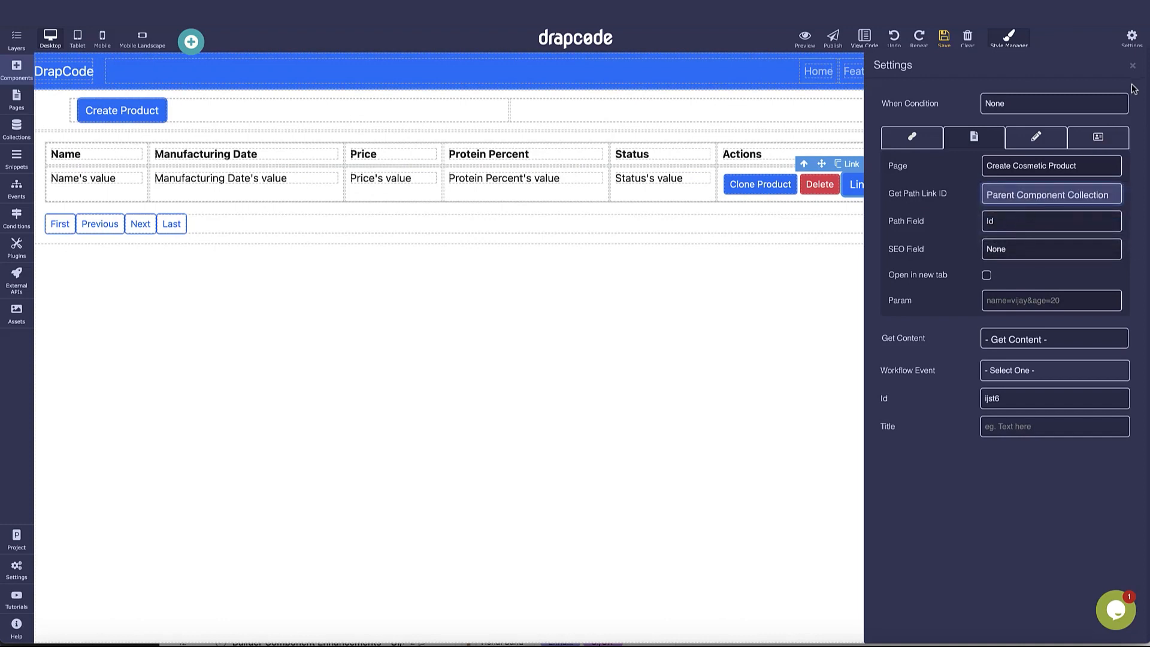
{"action": "left_click", "coordinate": [1132, 65]}
{"action": "left_click", "coordinate": [944, 38]}
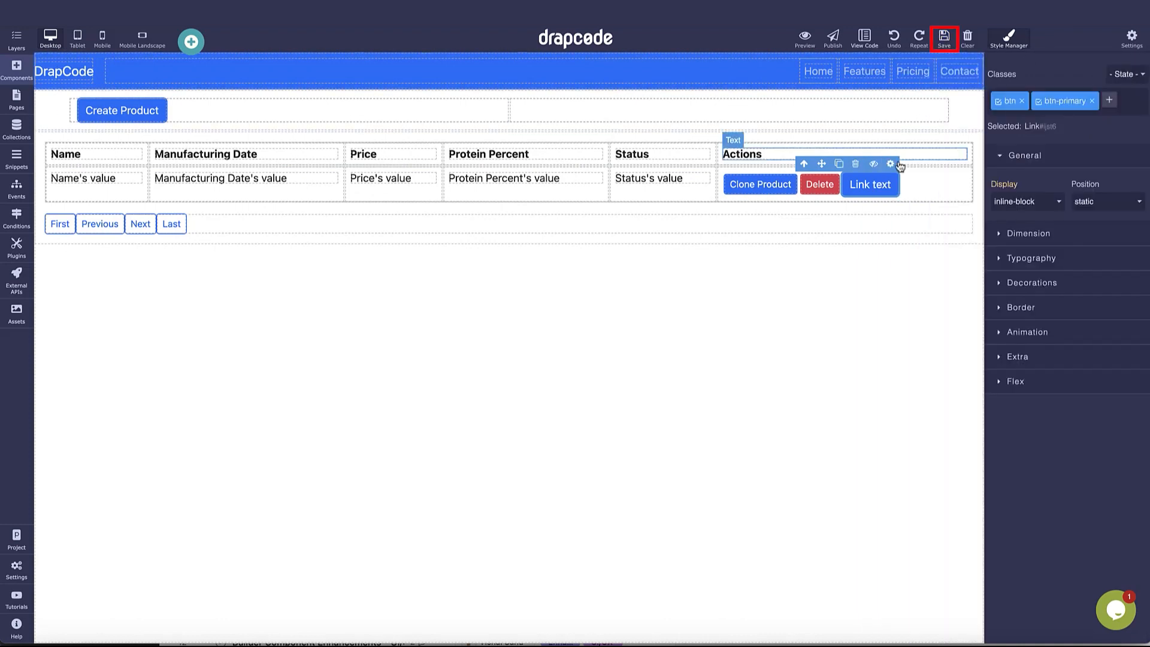
Label the link 'Create Cosmetic Product', replace btn-primary with btn-warning and btn-sm, and save
{"action": "double_click", "coordinate": [873, 184]}
{"action": "type", "text": "C"}
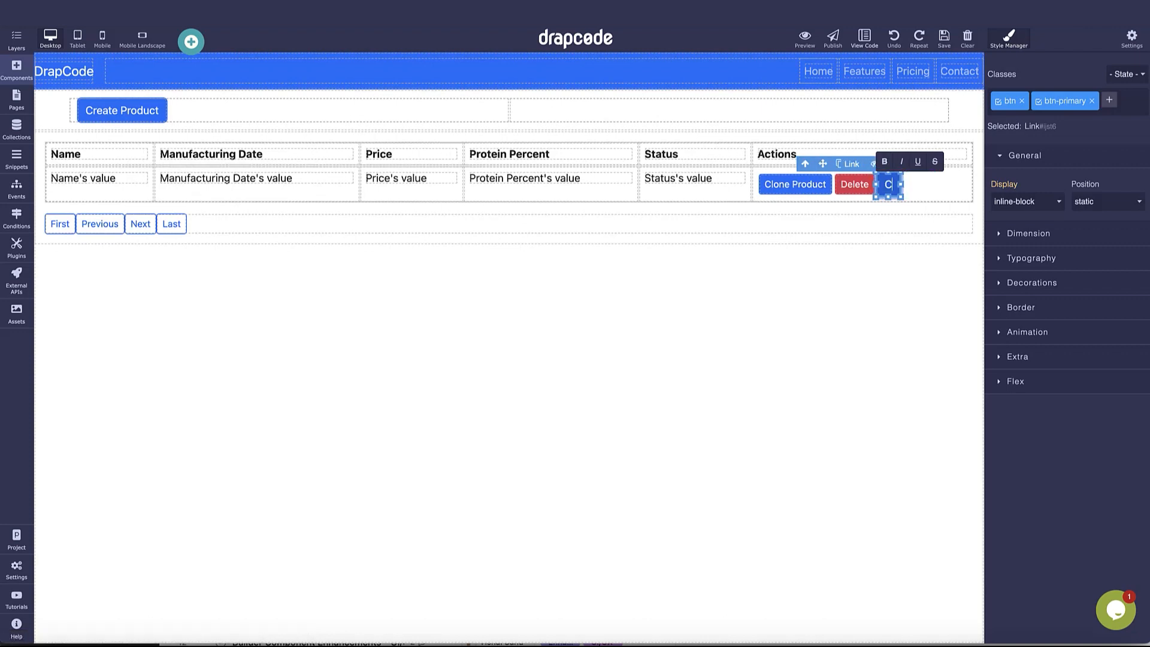
{"action": "type", "text": "reate Cos"}
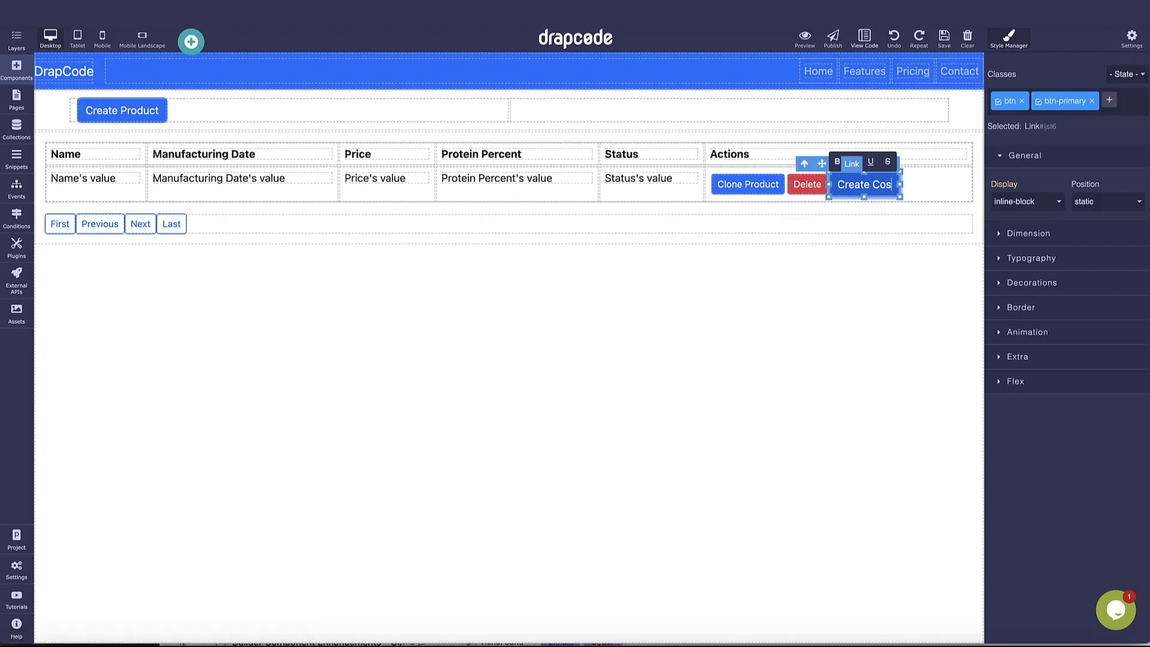
{"action": "type", "text": "metic Pro"}
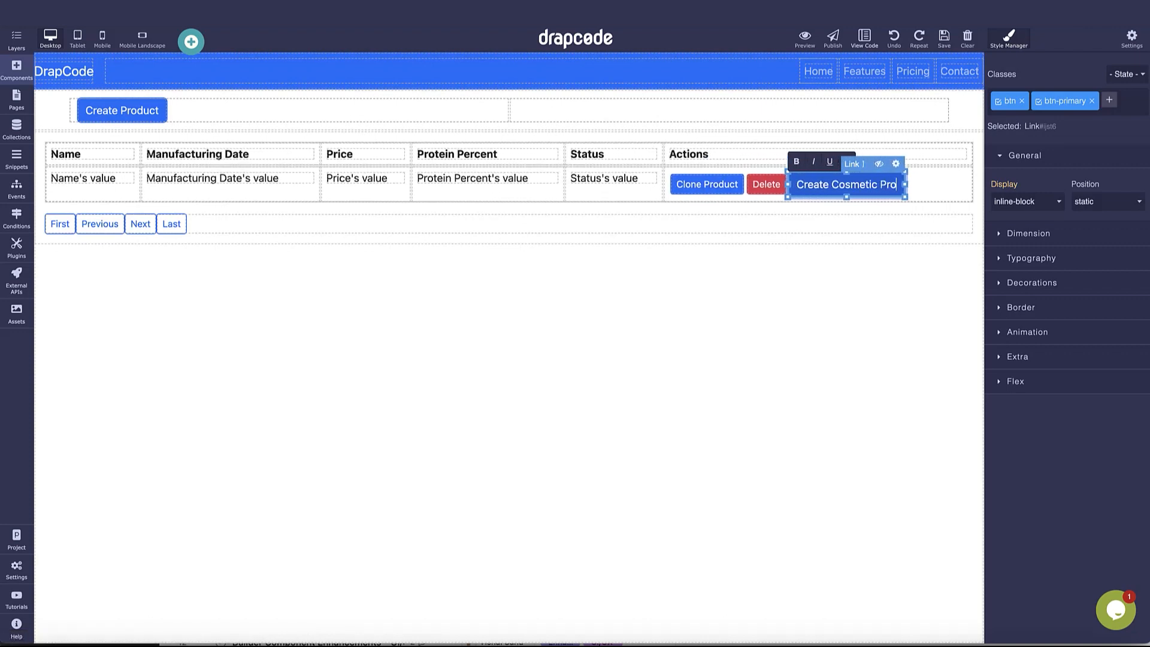
{"action": "type", "text": "duct"}
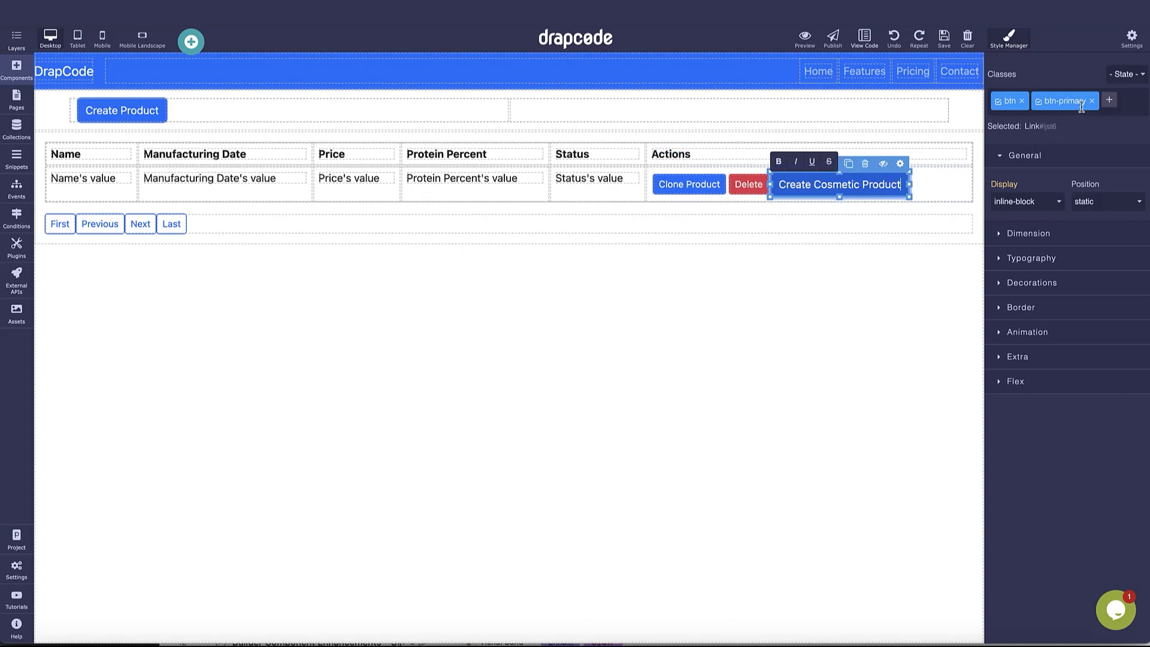
{"action": "left_click", "coordinate": [1091, 103]}
{"action": "left_click", "coordinate": [1040, 101]}
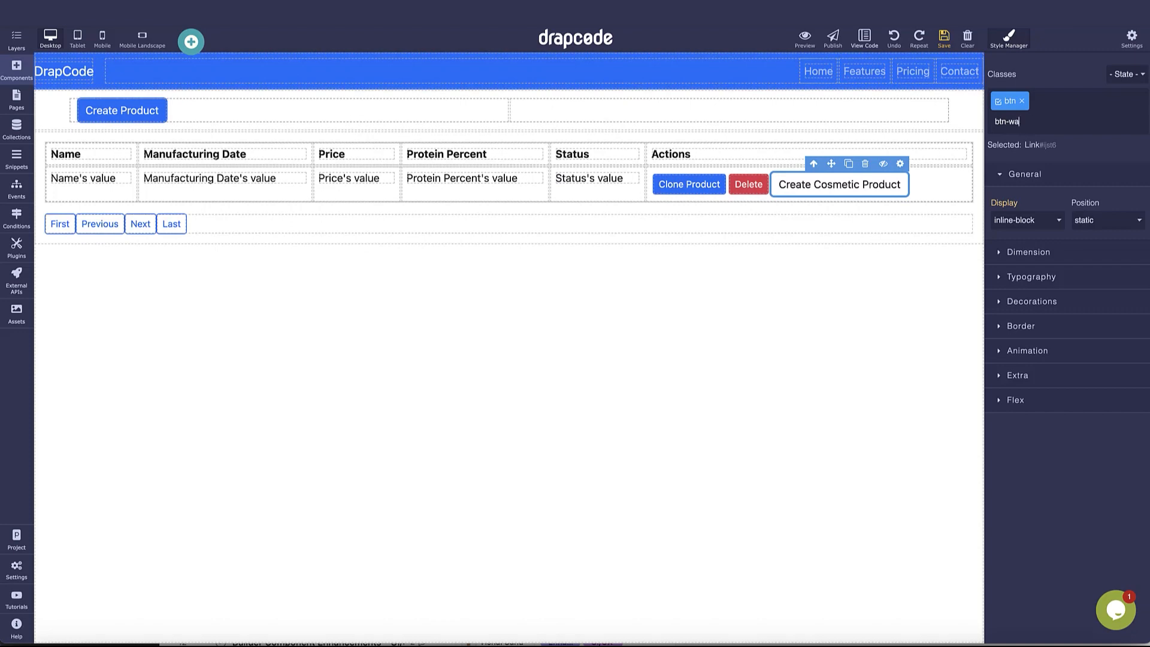
{"action": "key", "text": "Return"}
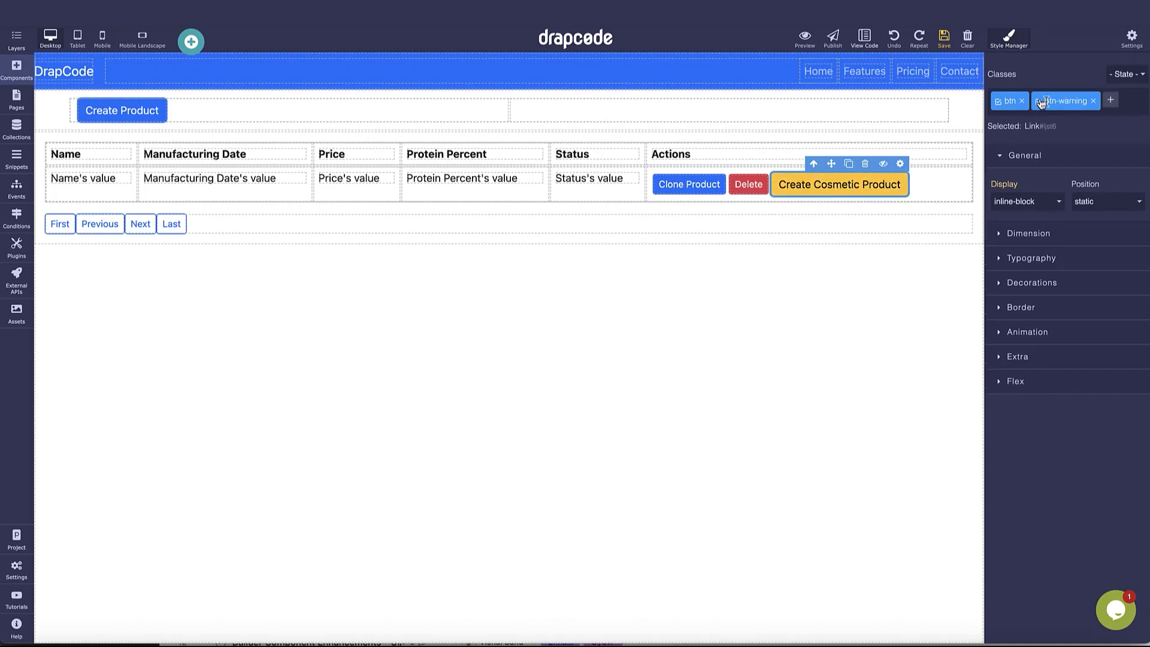
{"action": "type", "text": "btn"}
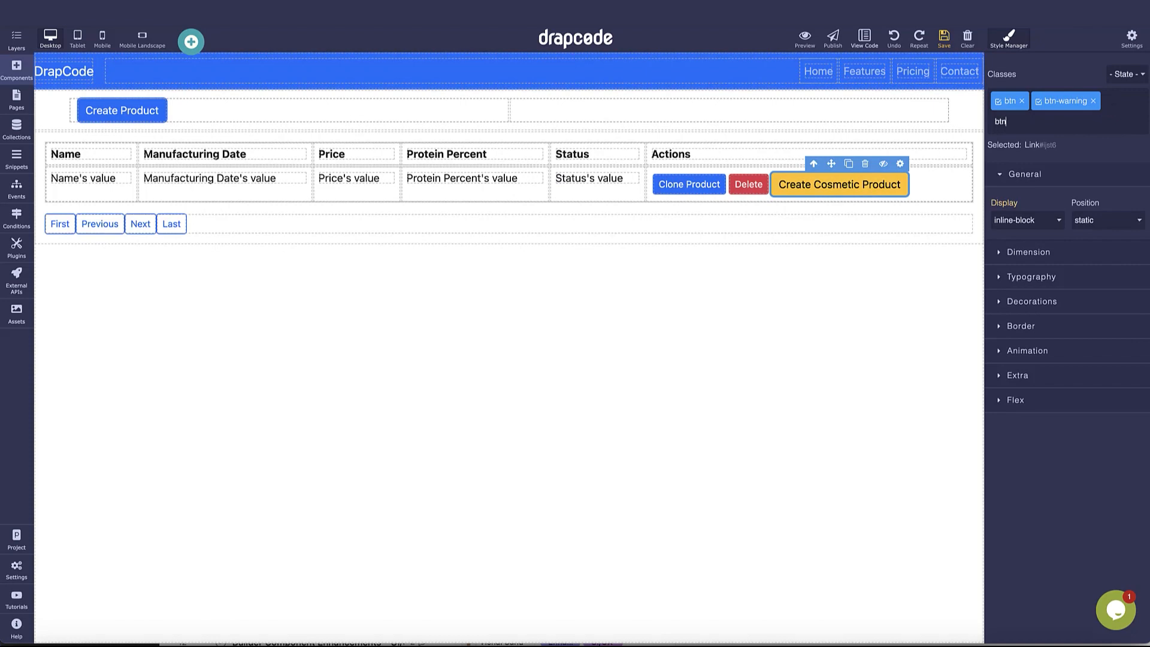
{"action": "type", "text": "-sm"}
{"action": "key", "text": "Return"}
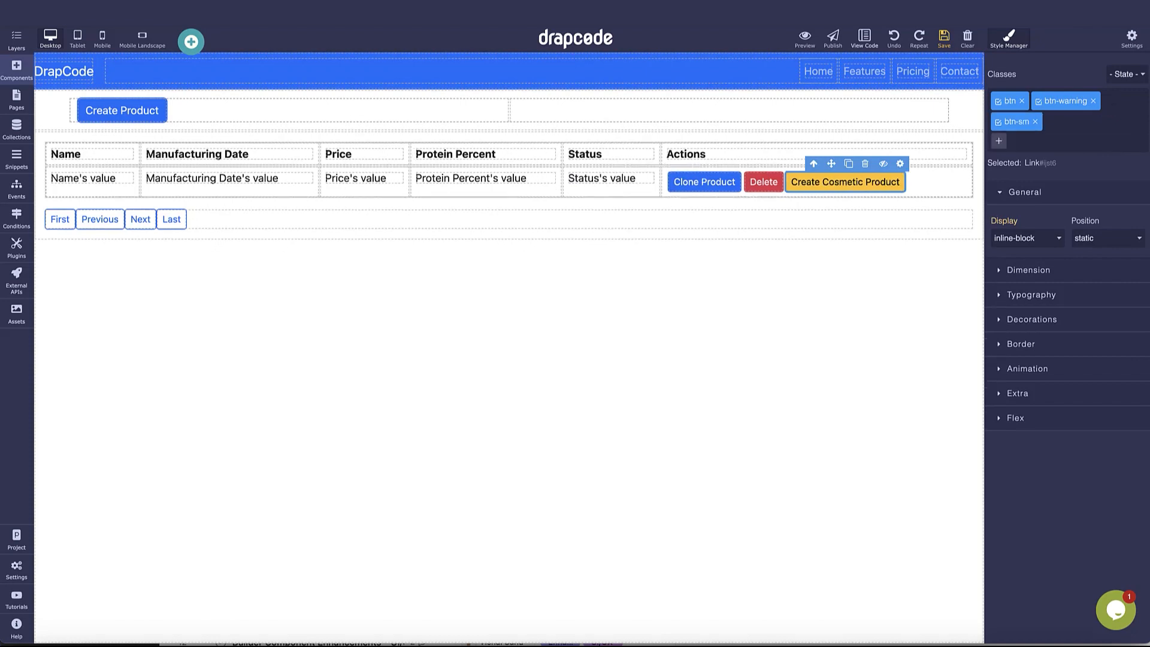
{"action": "left_click", "coordinate": [944, 38]}
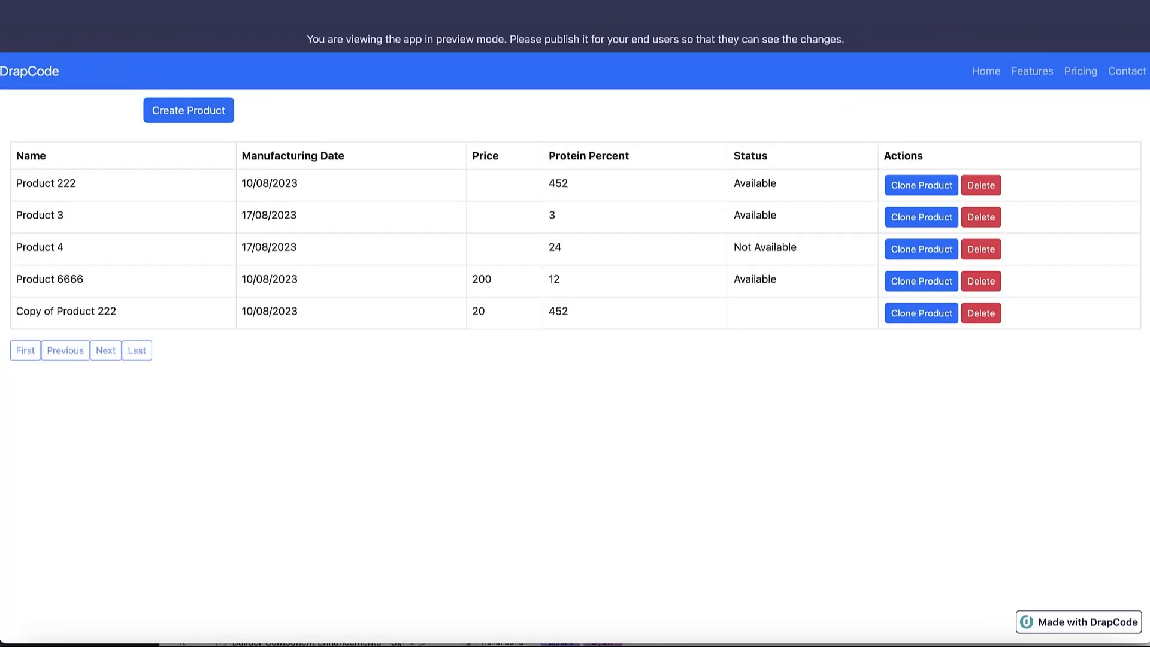
Reload the preview and open Product 6666's form, prefilled with its name and price 200
{"action": "key", "text": "super+r"}
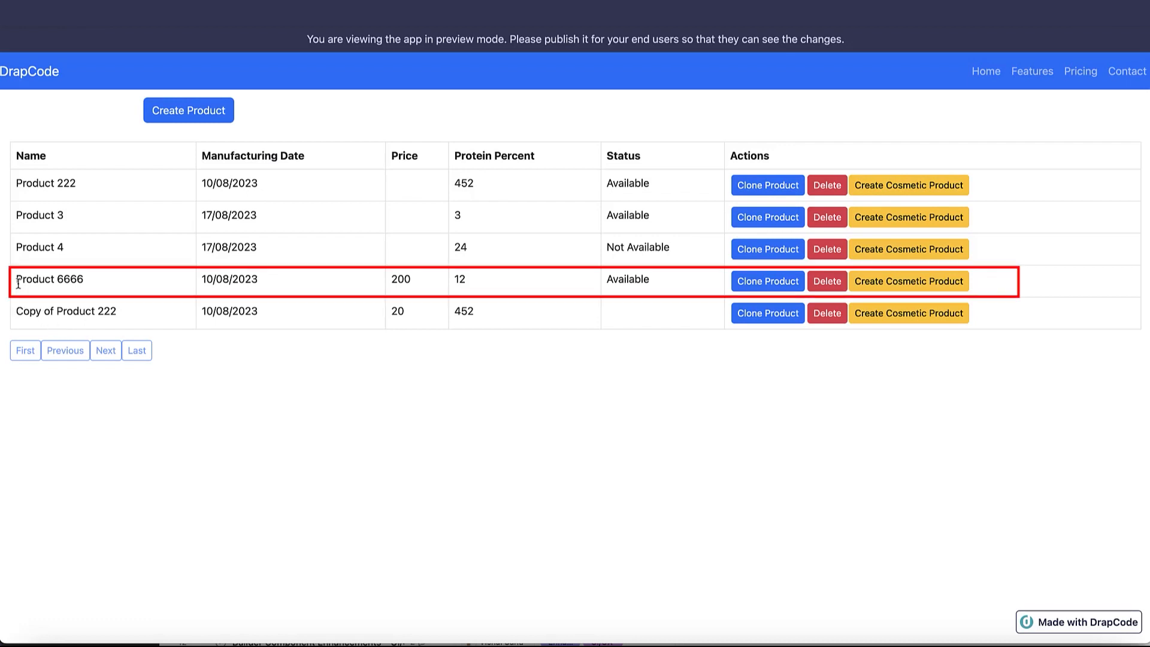
{"action": "left_click_drag", "start_coordinate": [16, 279], "coordinate": [182, 275]}
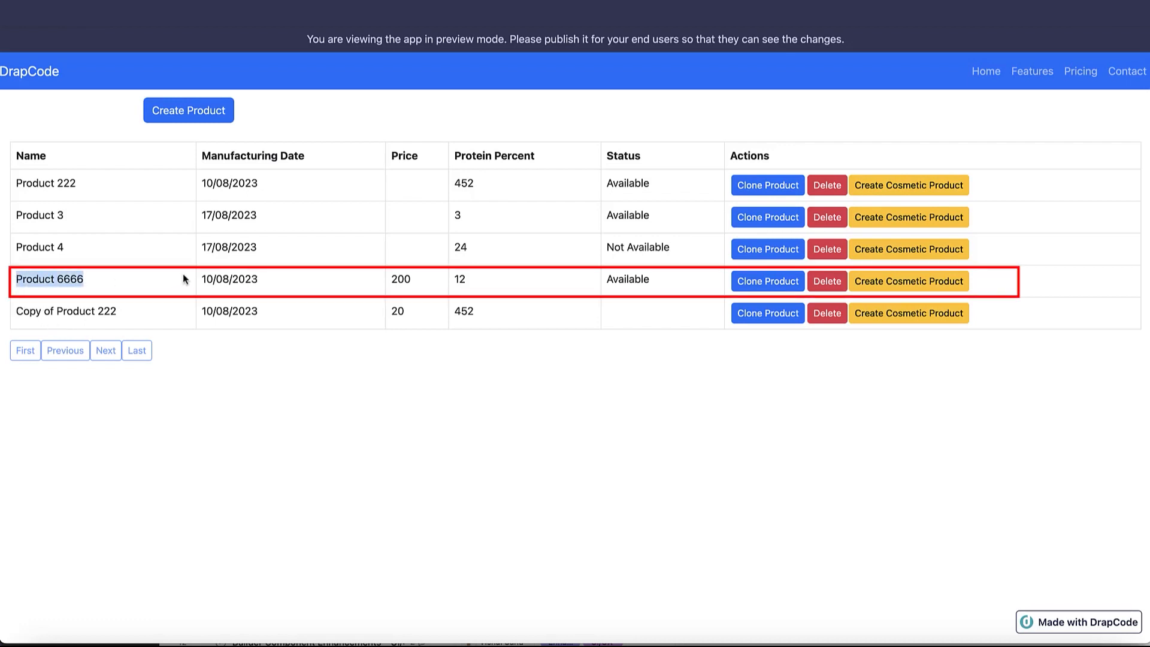
{"action": "left_click", "coordinate": [902, 288]}
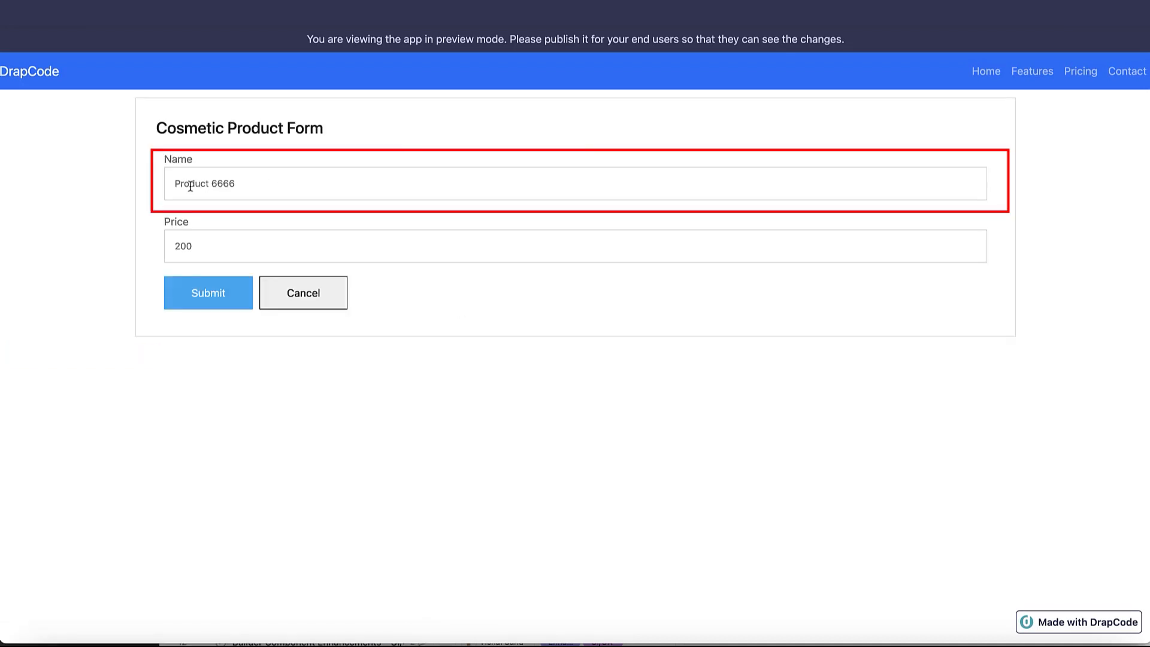
{"action": "triple_click", "coordinate": [190, 186]}
Confirm the Name input gets its value from Product's Name field
{"action": "left_click", "coordinate": [546, 147]}
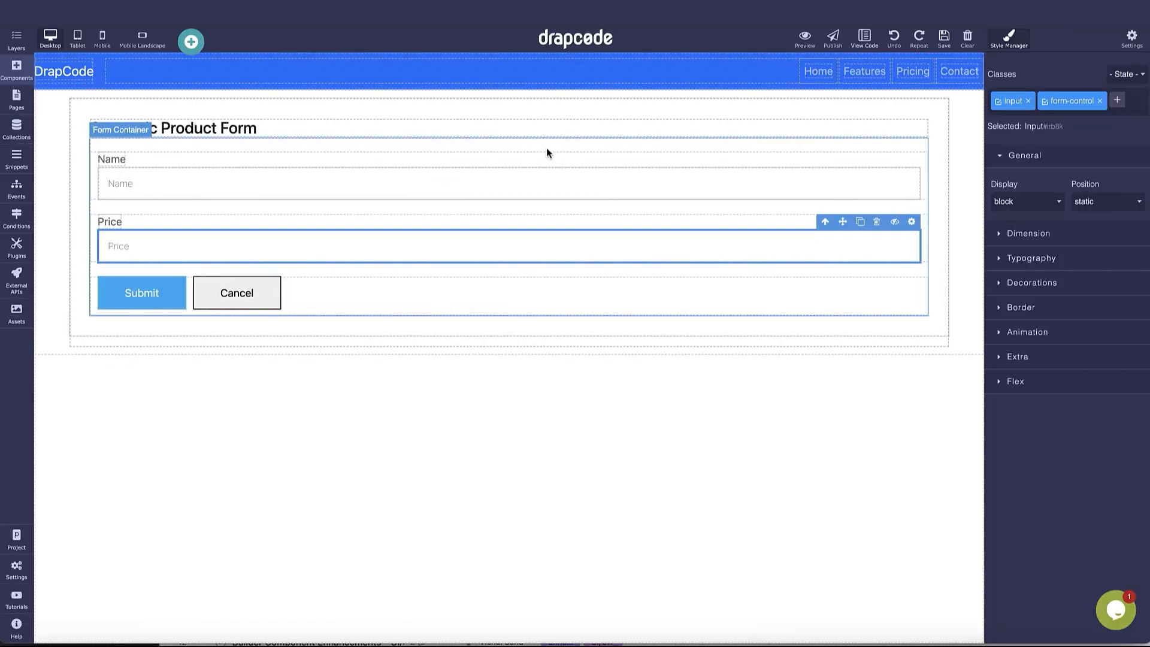
{"action": "left_click", "coordinate": [870, 174]}
{"action": "left_click", "coordinate": [911, 159]}
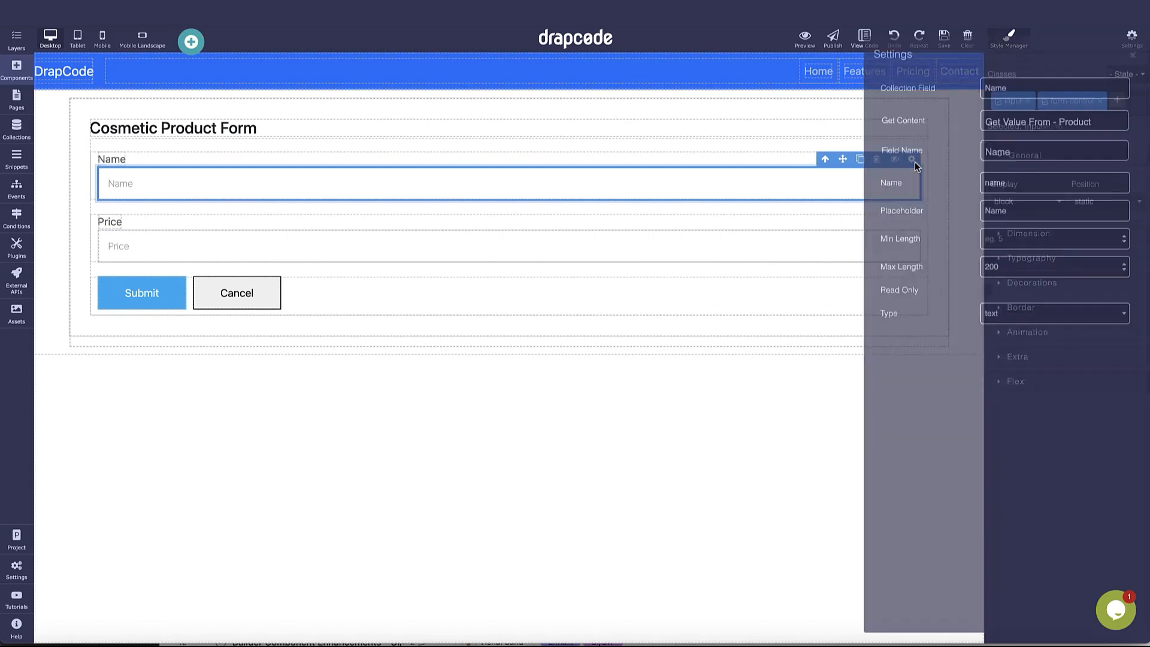
{"action": "left_click", "coordinate": [1038, 133]}
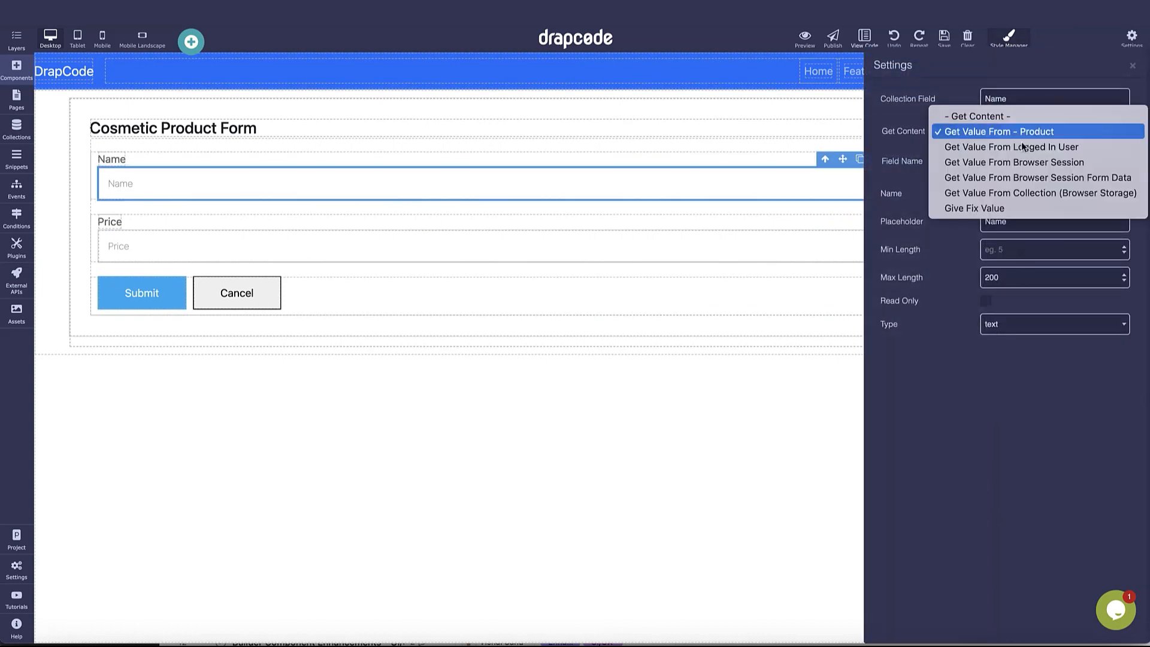
{"action": "left_click", "coordinate": [1021, 138]}
{"action": "left_click", "coordinate": [1018, 165]}
{"action": "left_click", "coordinate": [995, 163]}
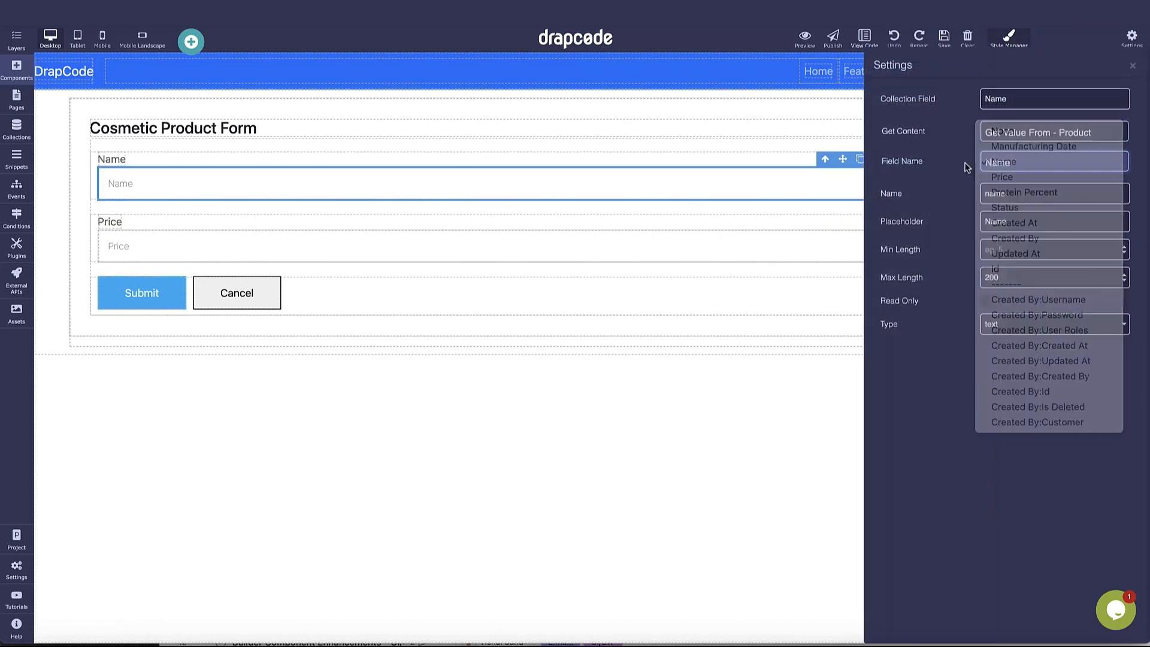
Confirm the Price input gets its value from Product's Price field, then save
{"action": "left_click", "coordinate": [739, 242]}
{"action": "left_click", "coordinate": [910, 225]}
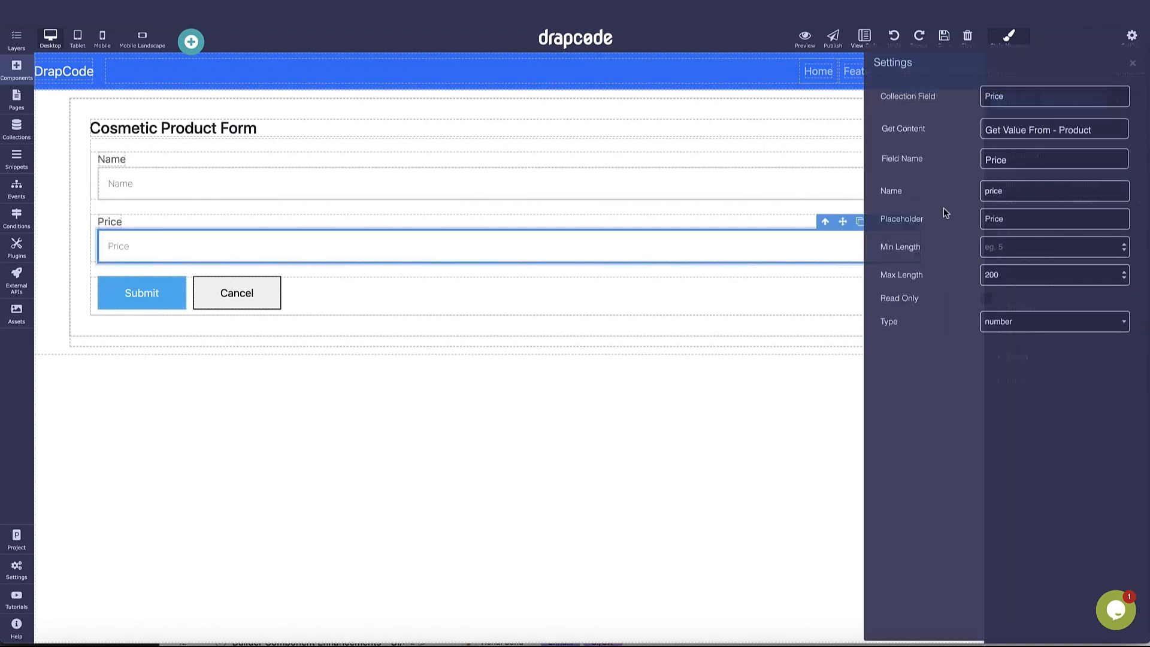
{"action": "left_click", "coordinate": [997, 164]}
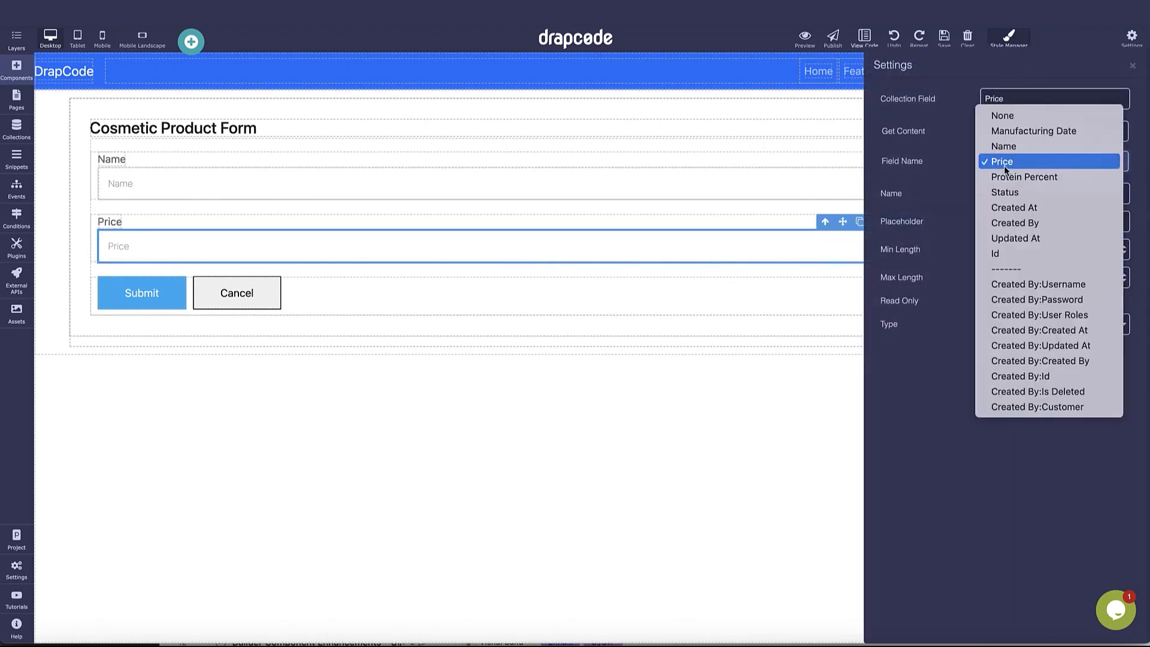
{"action": "left_click", "coordinate": [961, 176]}
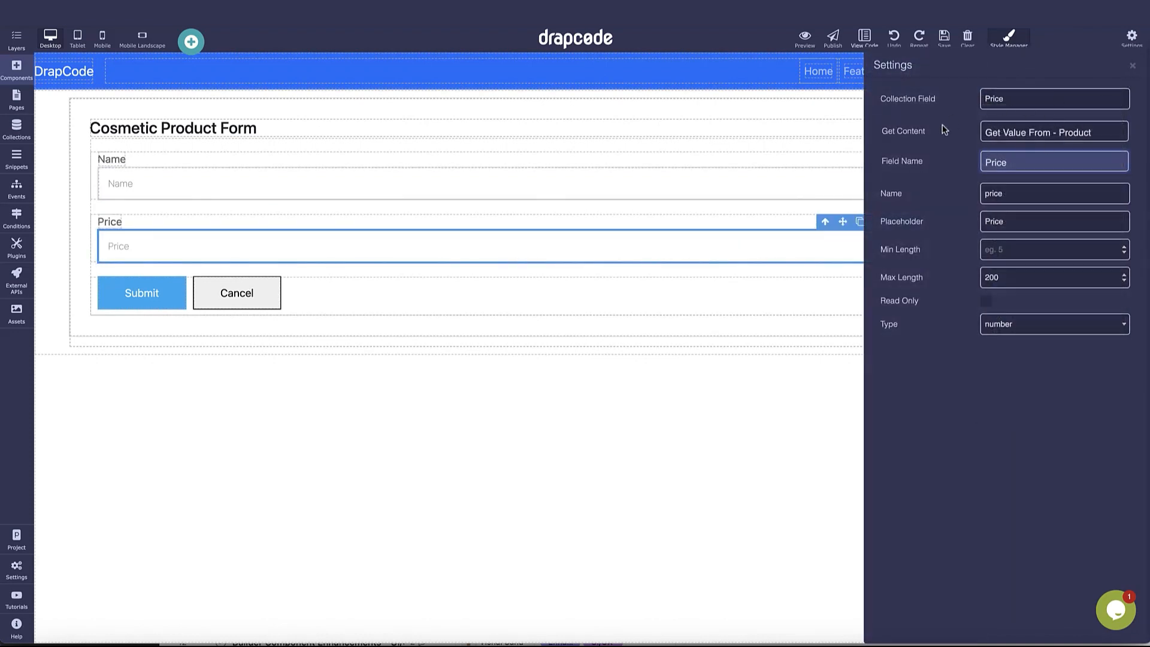
{"action": "left_click", "coordinate": [1132, 66]}
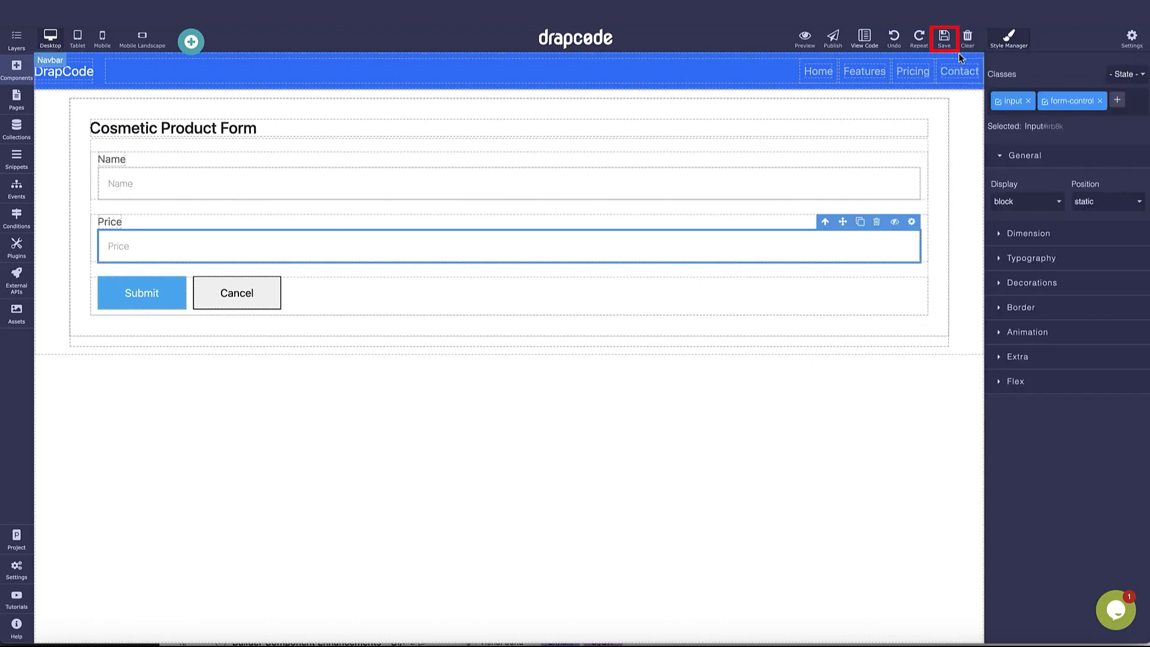
{"action": "left_click", "coordinate": [944, 40]}
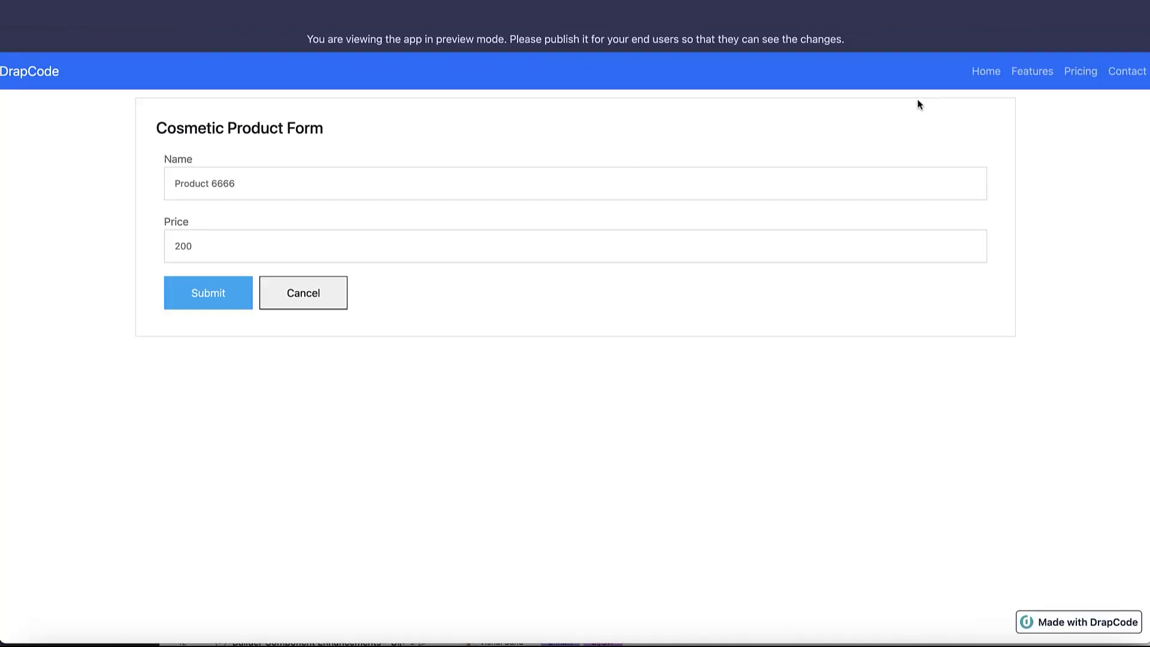
Rename the prefilled product to 'Cosmetic Product 6666' and change its price to 300
{"action": "left_click", "coordinate": [175, 186]}
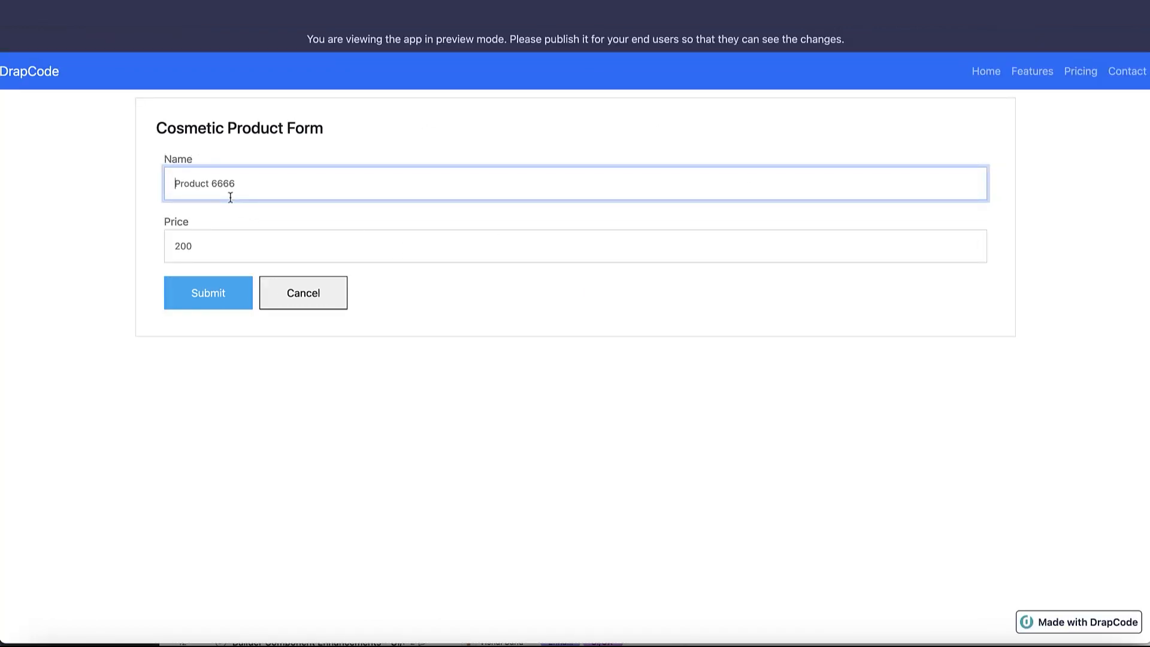
{"action": "type", "text": "Cosmetic"}
{"action": "key", "text": "Tab"}
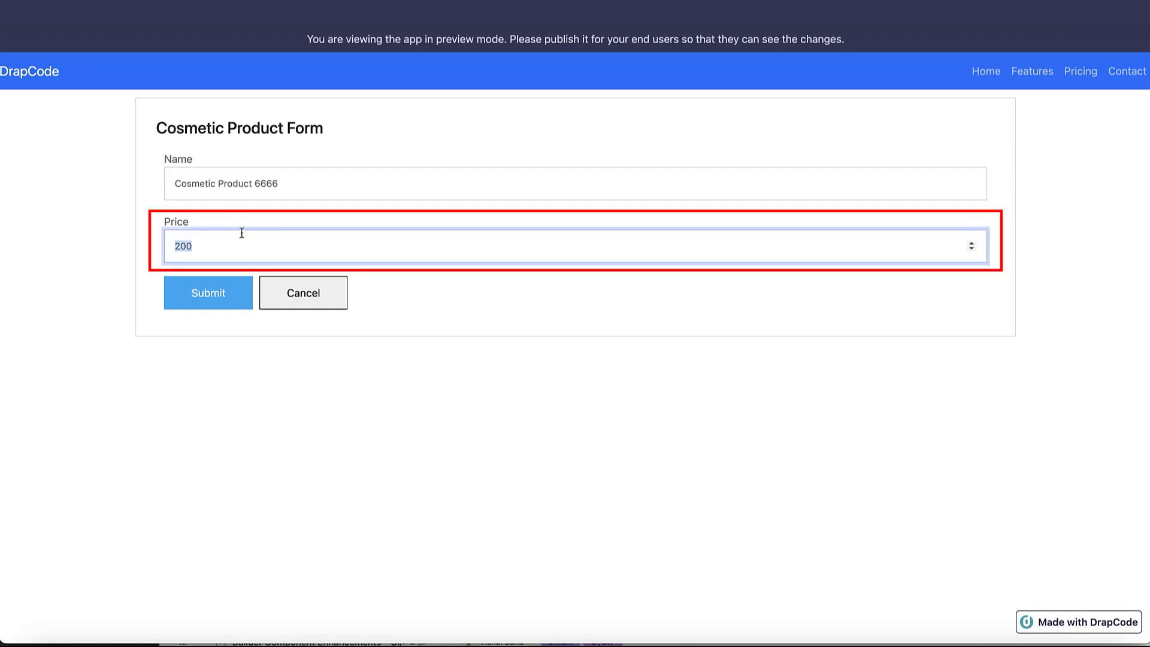
{"action": "type", "text": "30"}
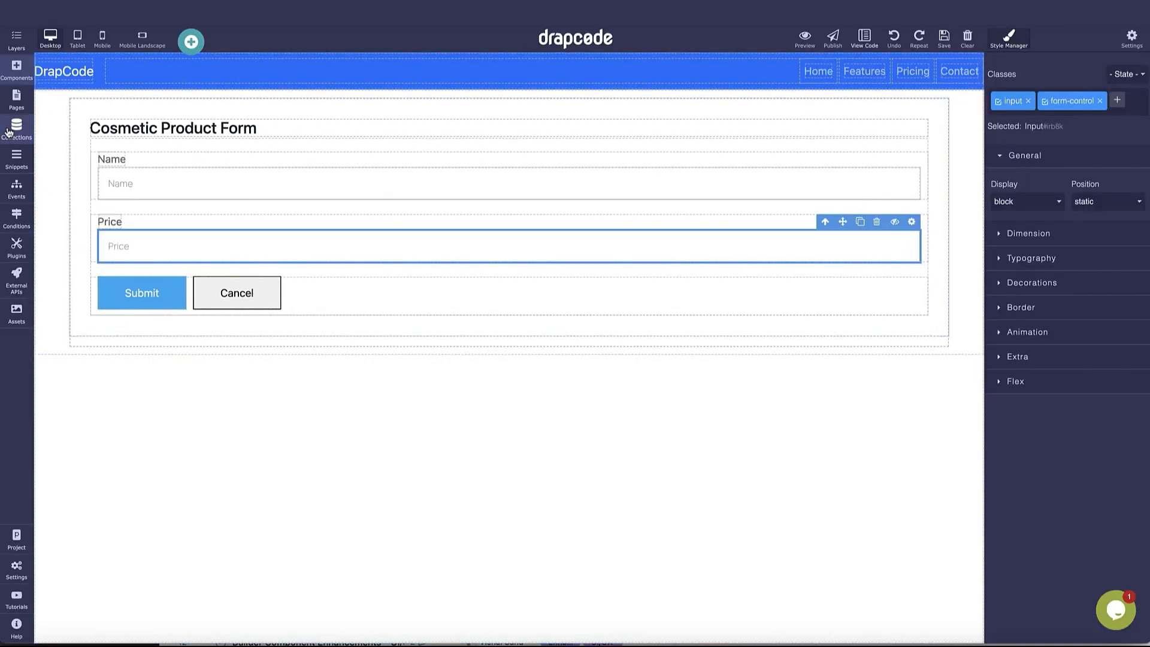
{"action": "left_click", "coordinate": [16, 128]}
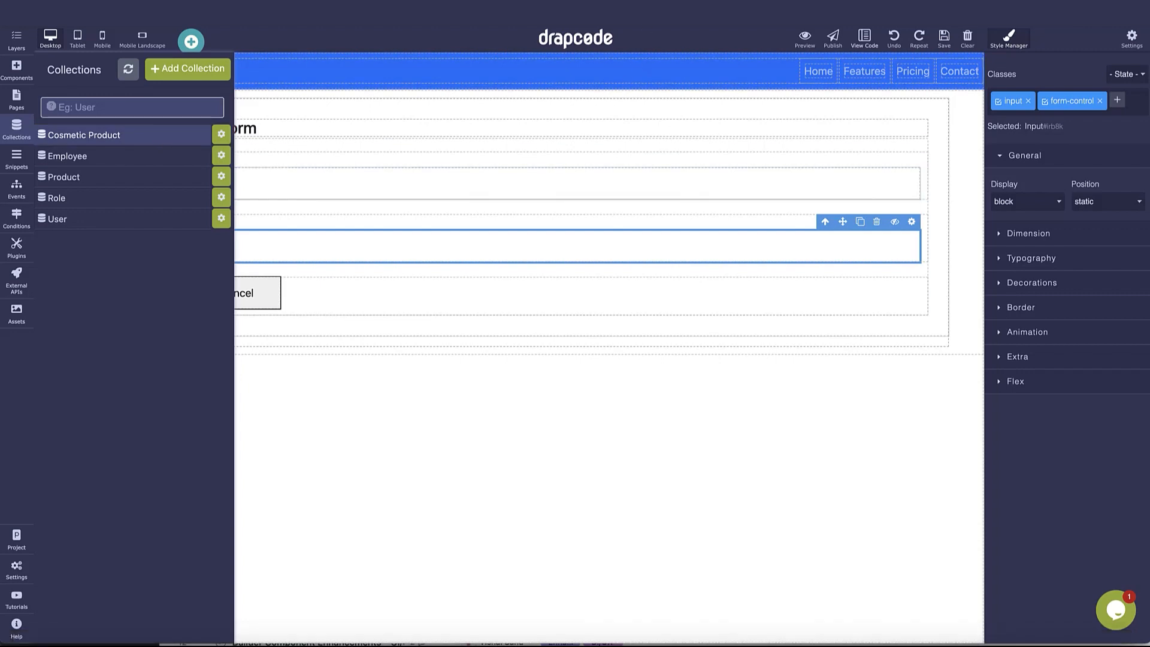
Submit the preview form to save Cosmetic Product 6666 priced 300
{"action": "key", "text": "super+r"}
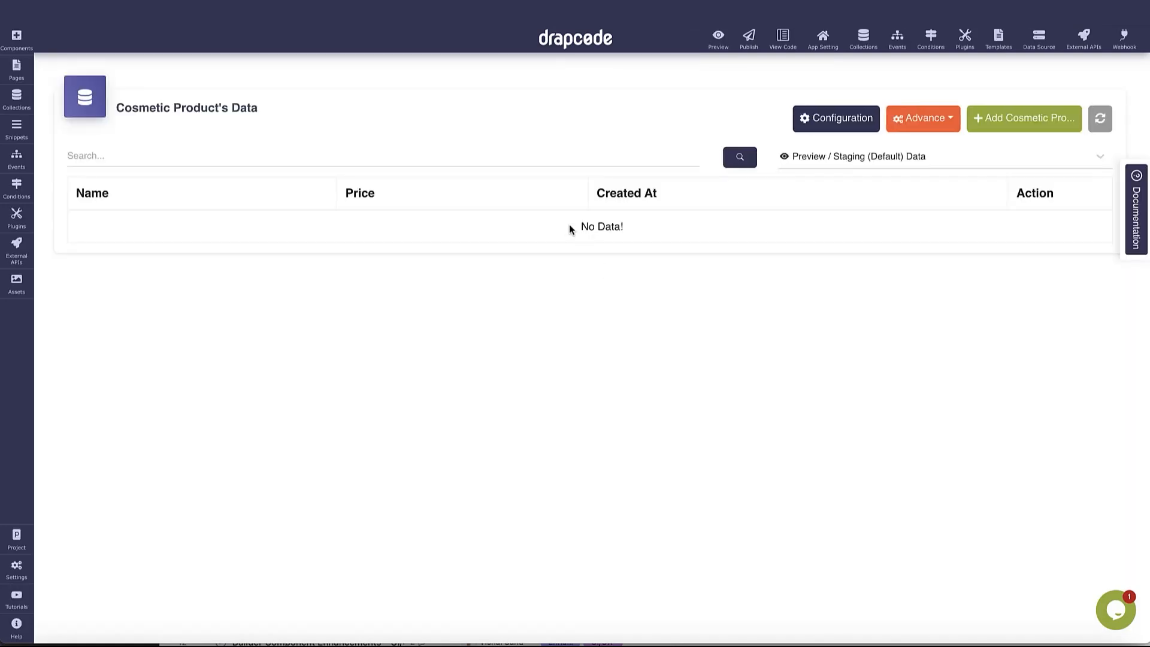
{"action": "left_click_drag", "start_coordinate": [569, 226], "coordinate": [580, 248]}
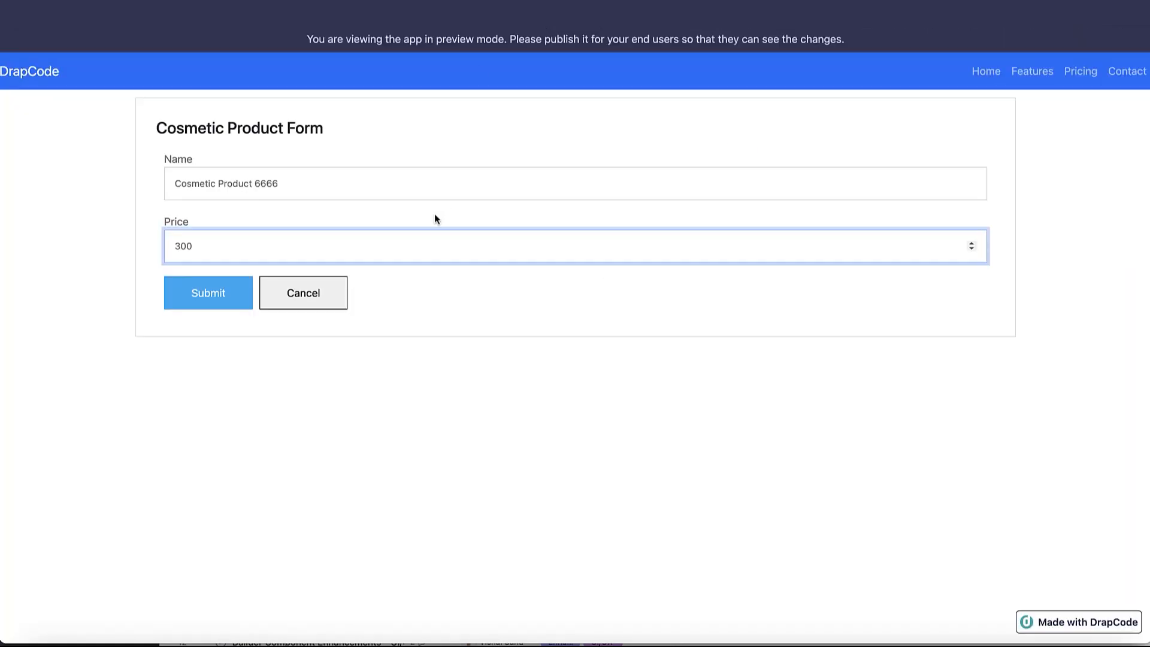
{"action": "left_click", "coordinate": [213, 298]}
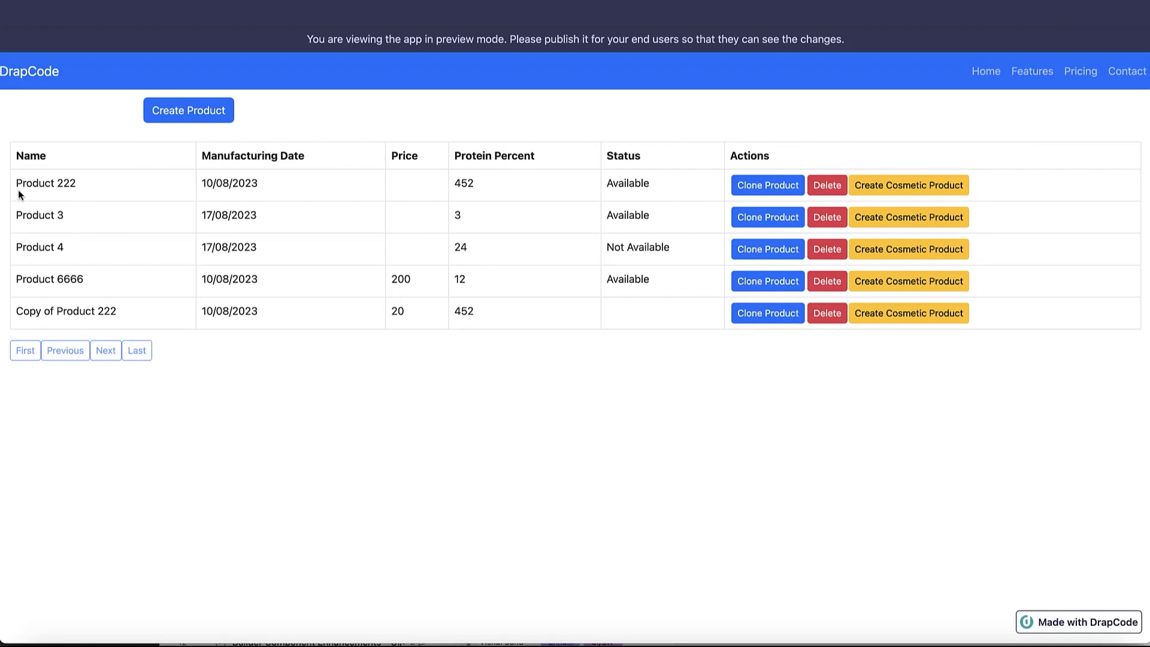
{"action": "left_click_drag", "start_coordinate": [18, 190], "coordinate": [455, 292]}
{"action": "left_click", "coordinate": [455, 292]}
Refresh the Cosmetic Product data and confirm the new Cosmetic Product 6666 record appears
{"action": "left_click", "coordinate": [623, 11]}
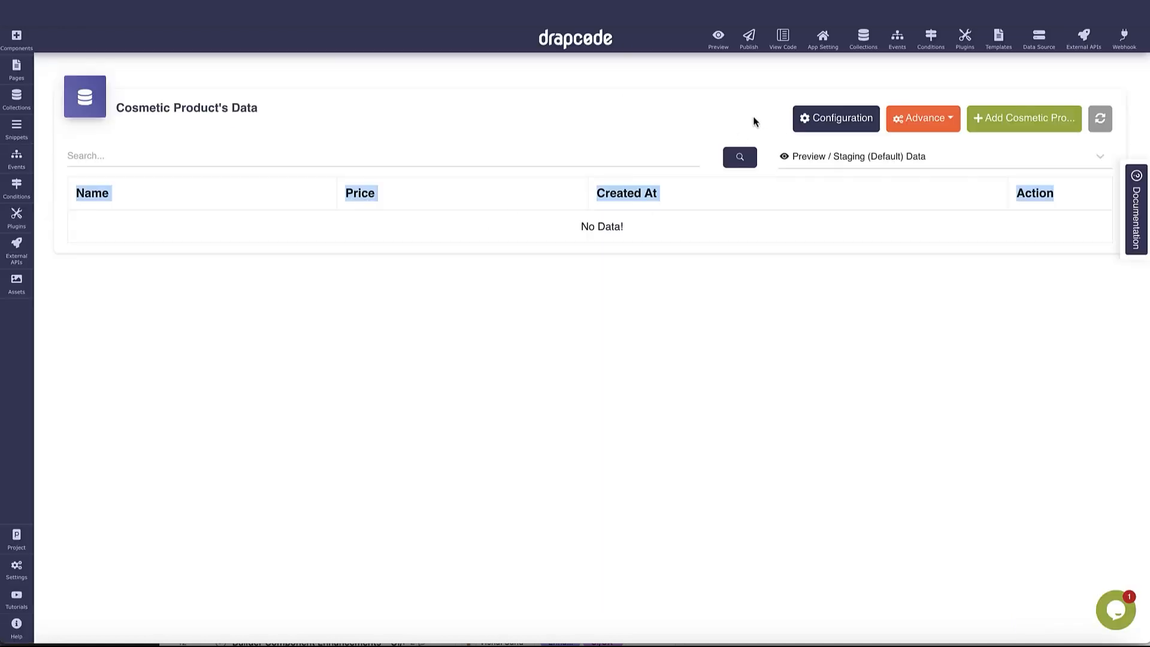
{"action": "left_click", "coordinate": [755, 122]}
{"action": "left_click", "coordinate": [1103, 119]}
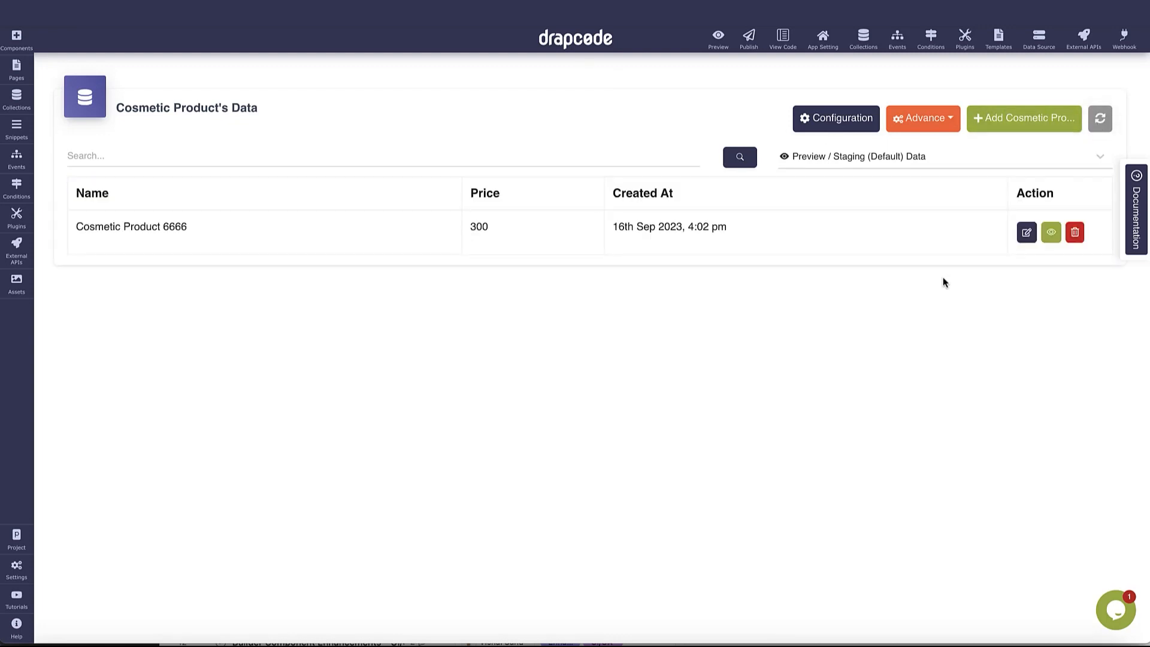
{"action": "left_click_drag", "start_coordinate": [86, 230], "coordinate": [811, 249]}
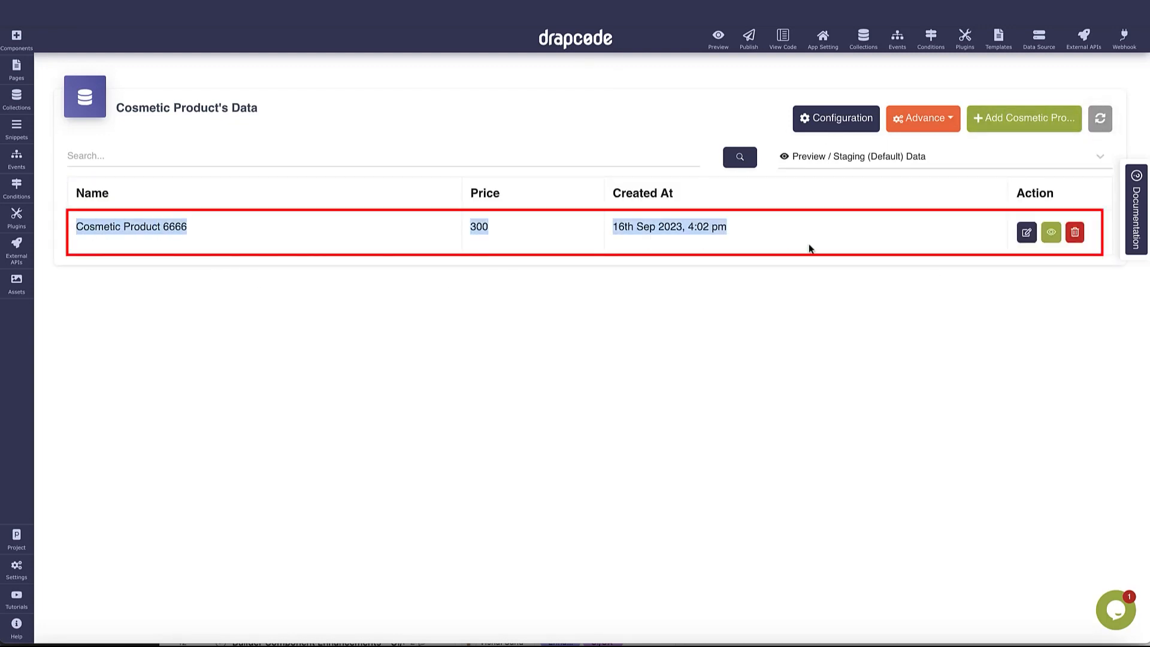
{"action": "left_click", "coordinate": [826, 245]}
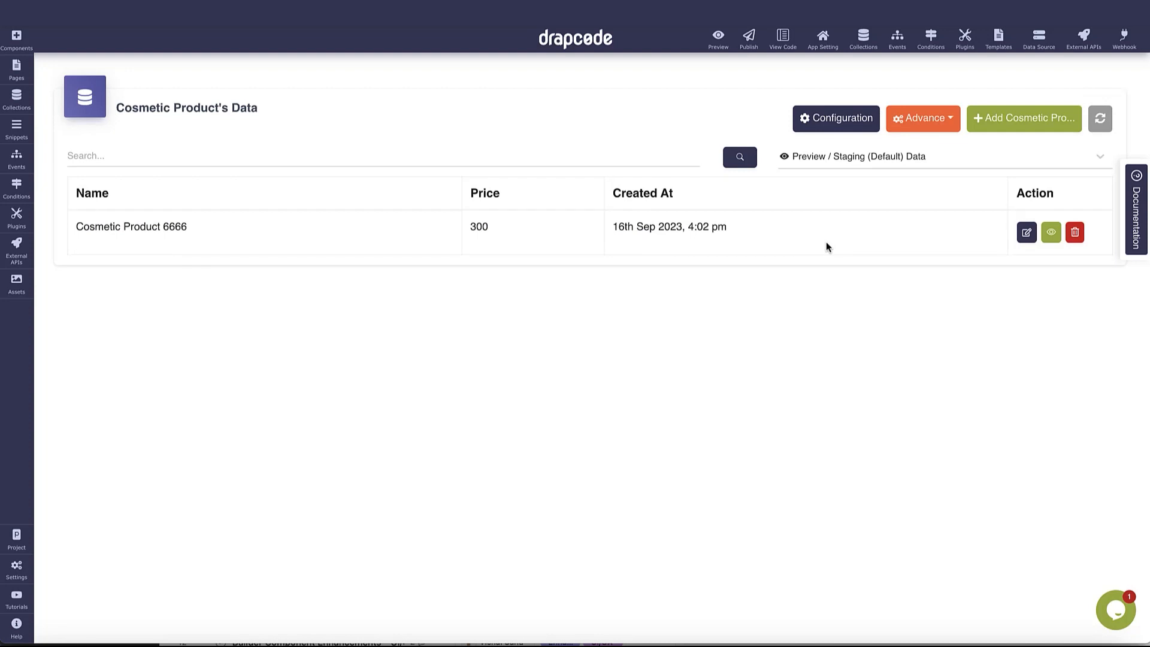